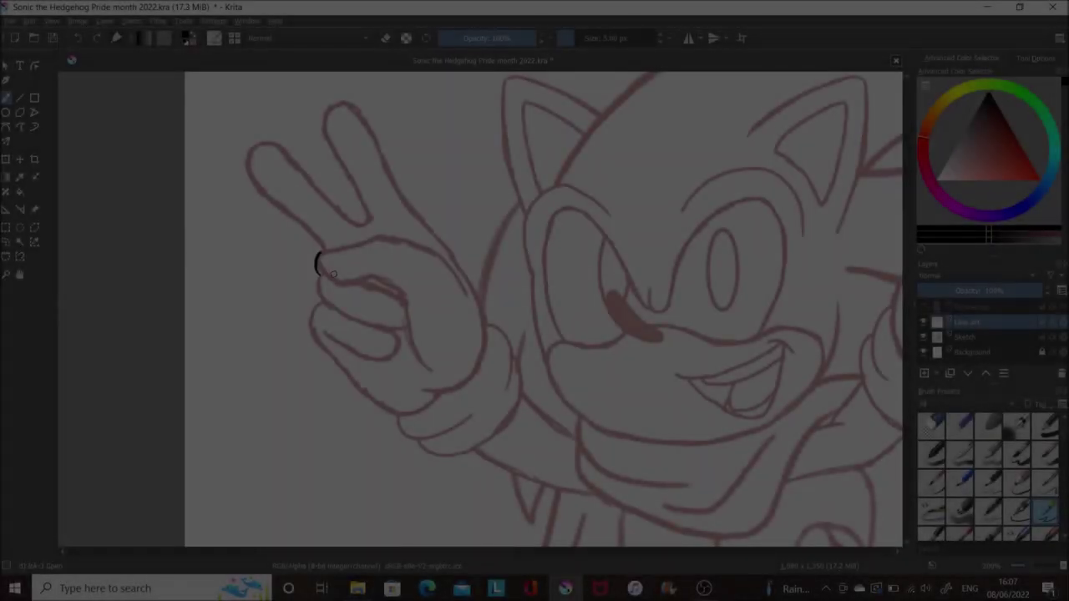
Ink the V-sign glove's thumb, curled finger, hand edges and both raised fingers in black.
left_click_drag(320, 252, 358, 281)
left_click_drag(404, 311, 428, 367)
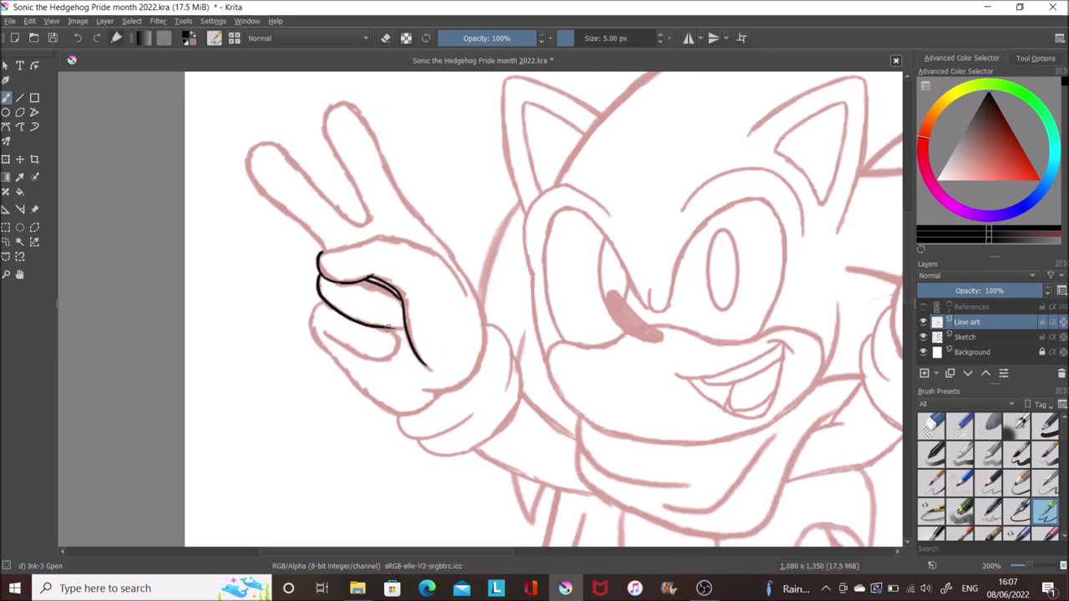
left_click_drag(364, 357, 318, 327)
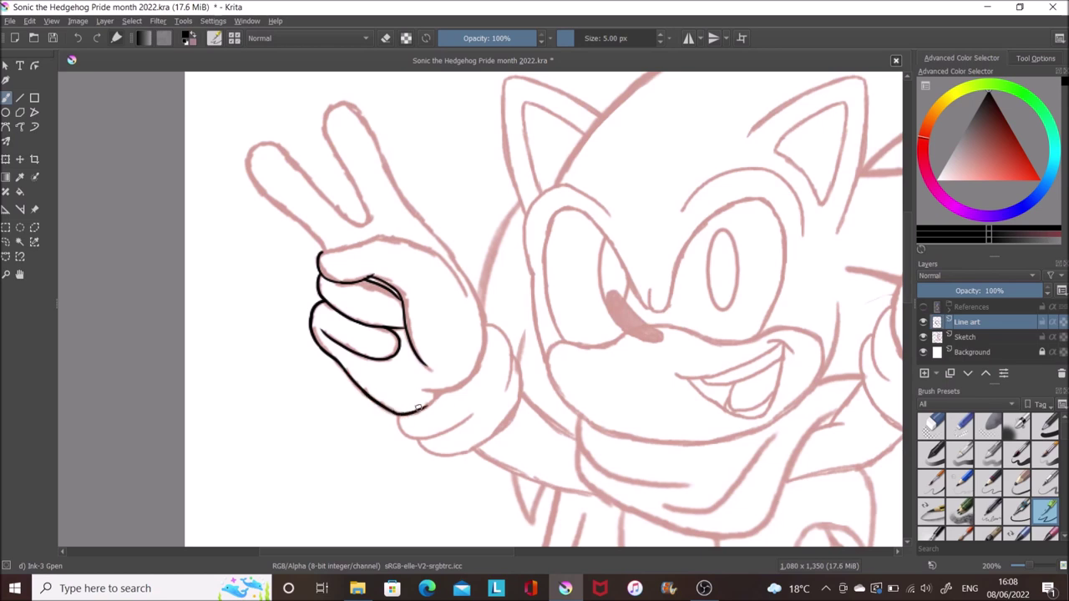
mouse_move(472, 376)
left_mouse_down()
mouse_move(421, 390)
mouse_move(482, 349)
left_mouse_up()
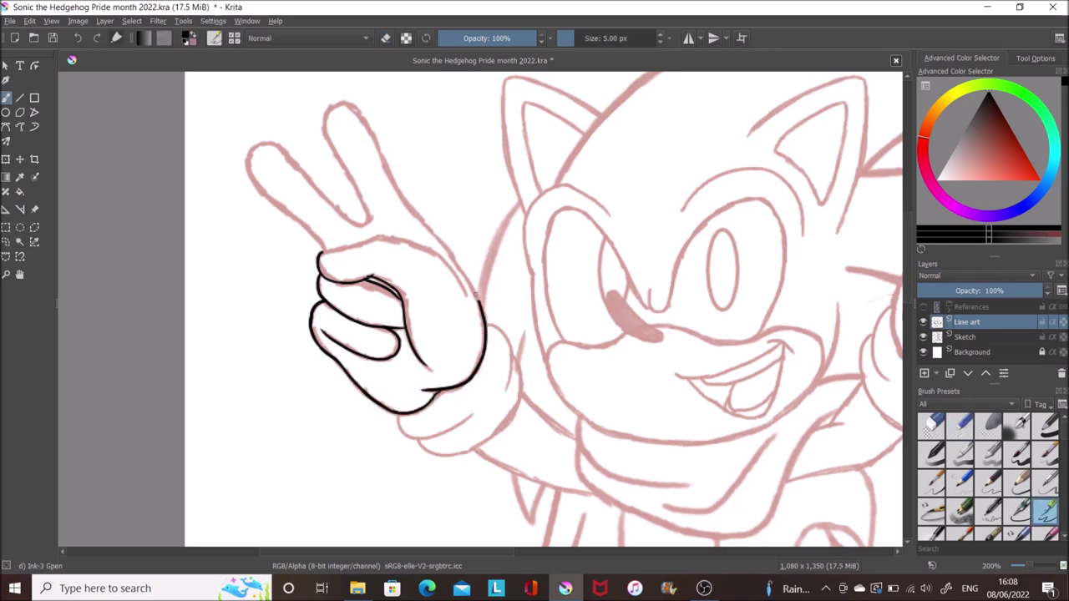
left_click_drag(478, 294, 379, 143)
left_click_drag(367, 221, 339, 106)
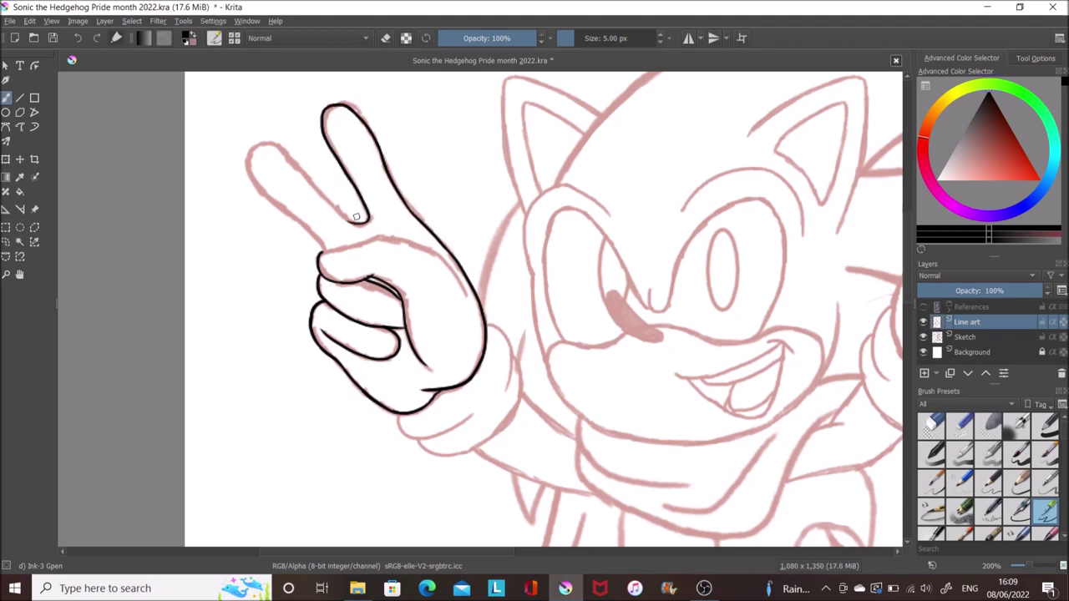
left_click_drag(364, 224, 279, 145)
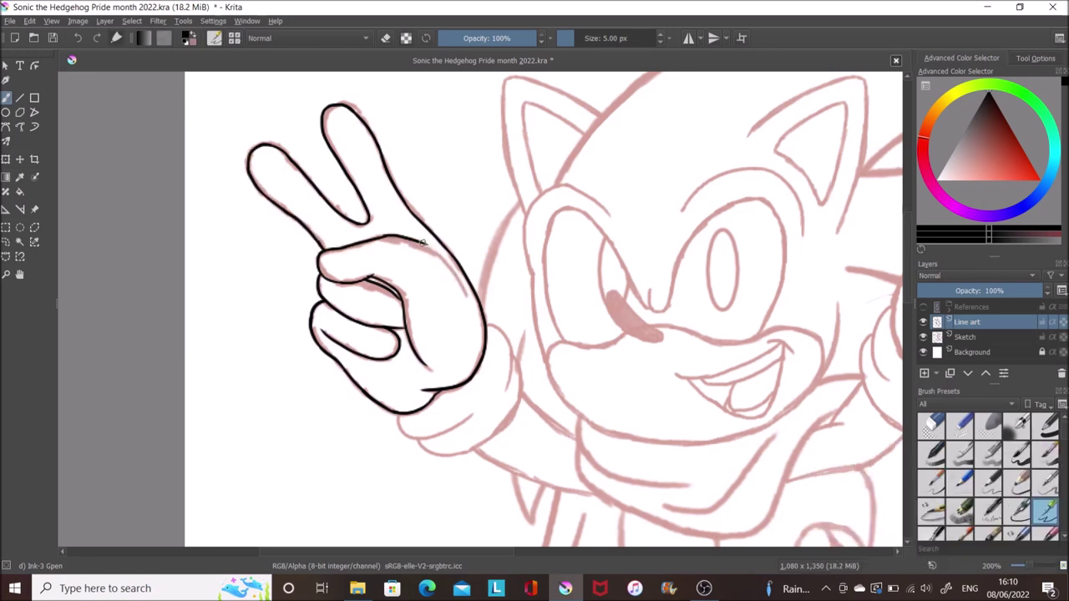
Save, then ink the glove cuff on a new layer and merge it into the line art.
key("ctrl+s")
key("Insert")
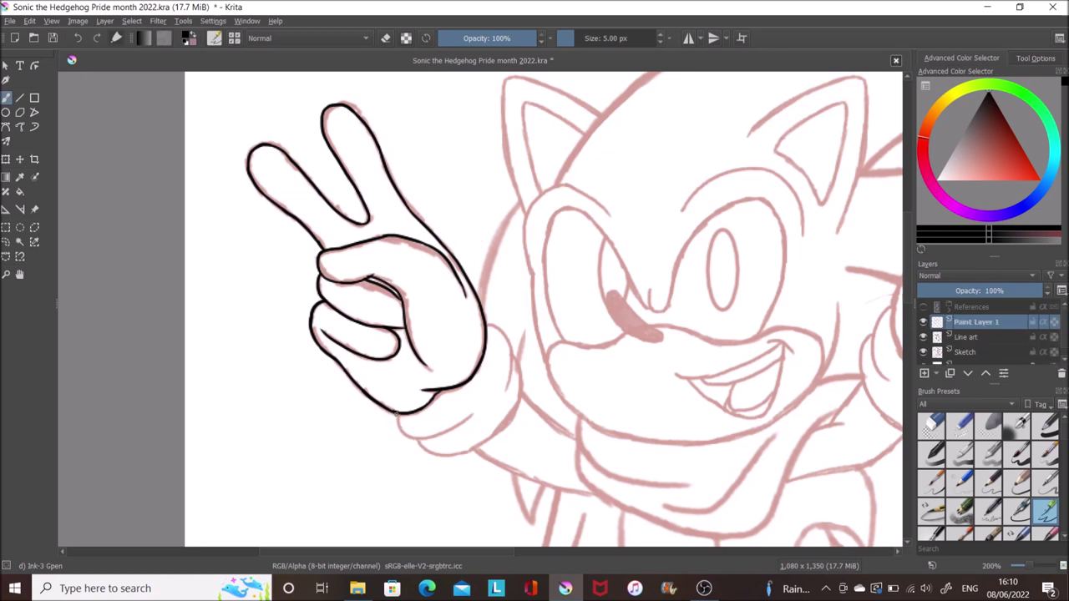
left_click_drag(397, 415, 473, 414)
mouse_move(489, 327)
left_mouse_down()
mouse_move(511, 367)
mouse_move(500, 397)
left_mouse_up()
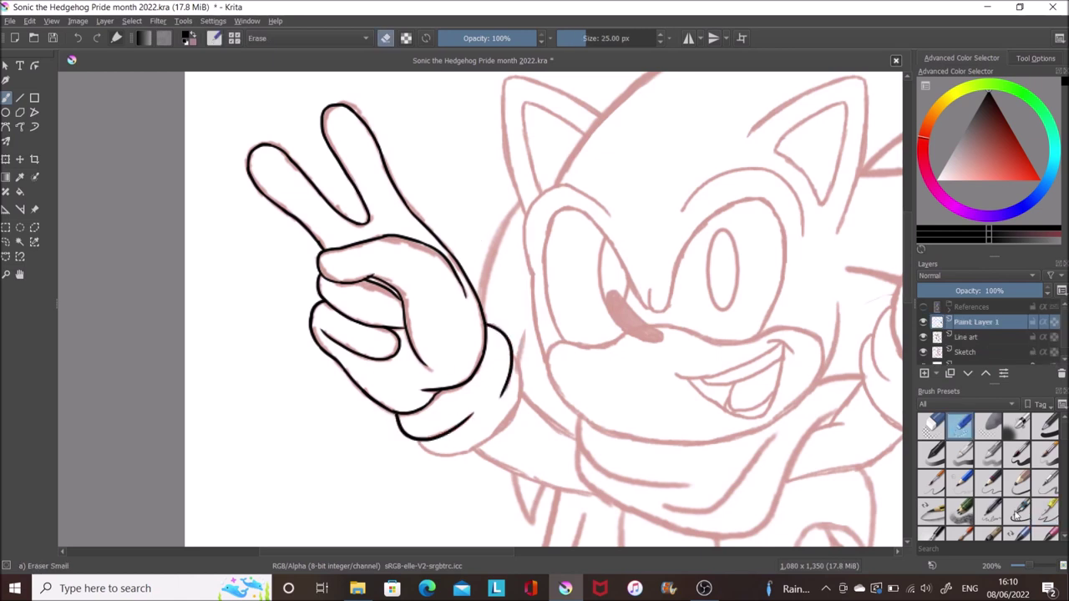
left_click_drag(477, 449, 514, 418)
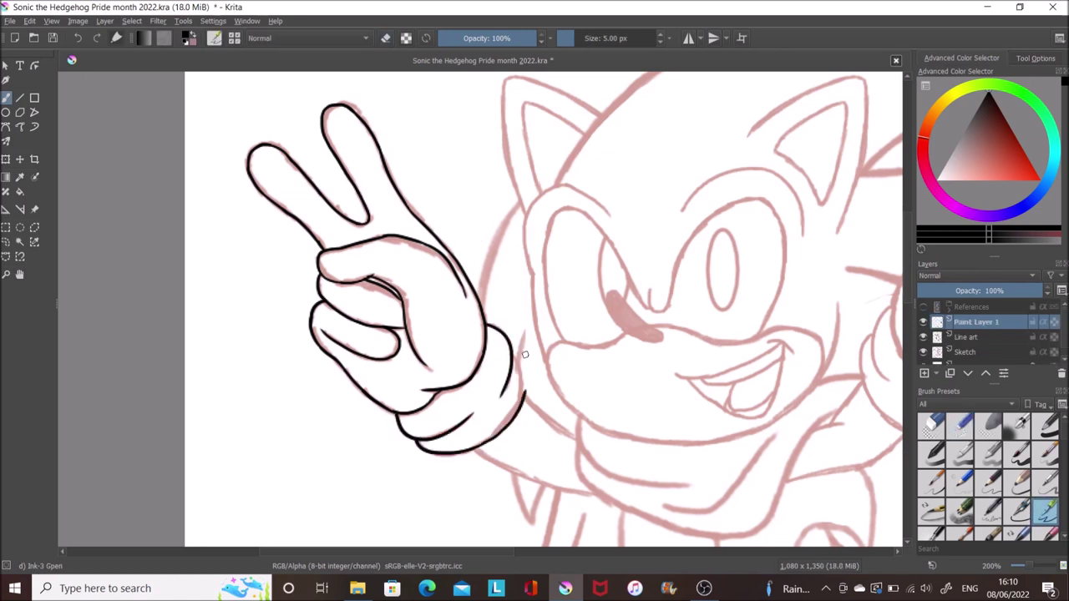
key("ctrl+e")
Duplicate the inked hand layer and mirror the copy horizontally for the other hand.
key("ctrl+j")
scroll(517, 372, "down", 5)
left_click(105, 21)
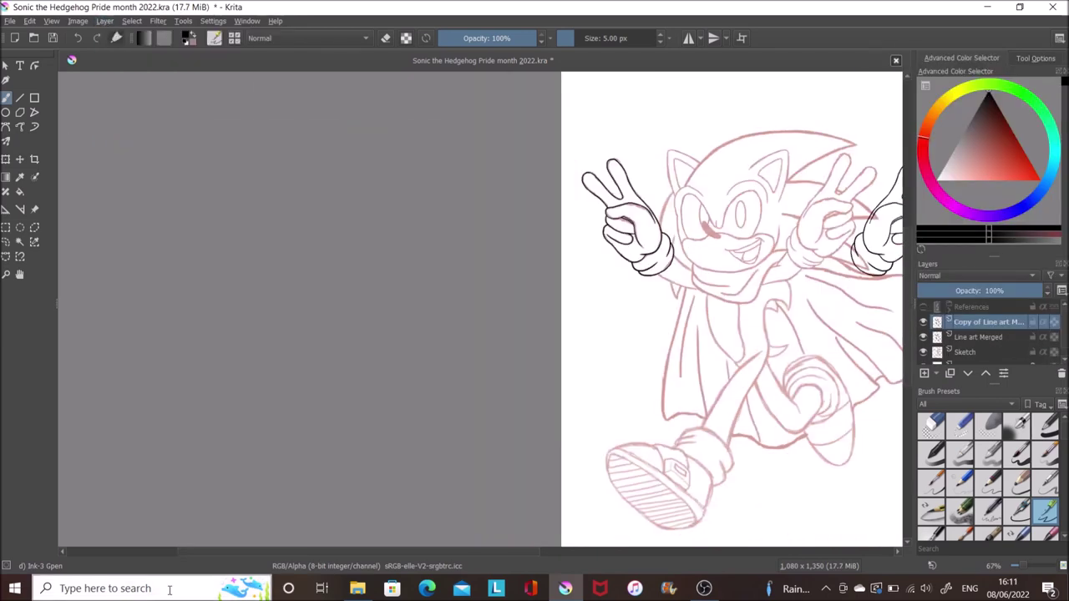
Move the mirrored hand onto the right-hand sketch and merge it into the line art.
key("t")
left_click_drag(813, 209, 752, 200)
key("ctrl+e")
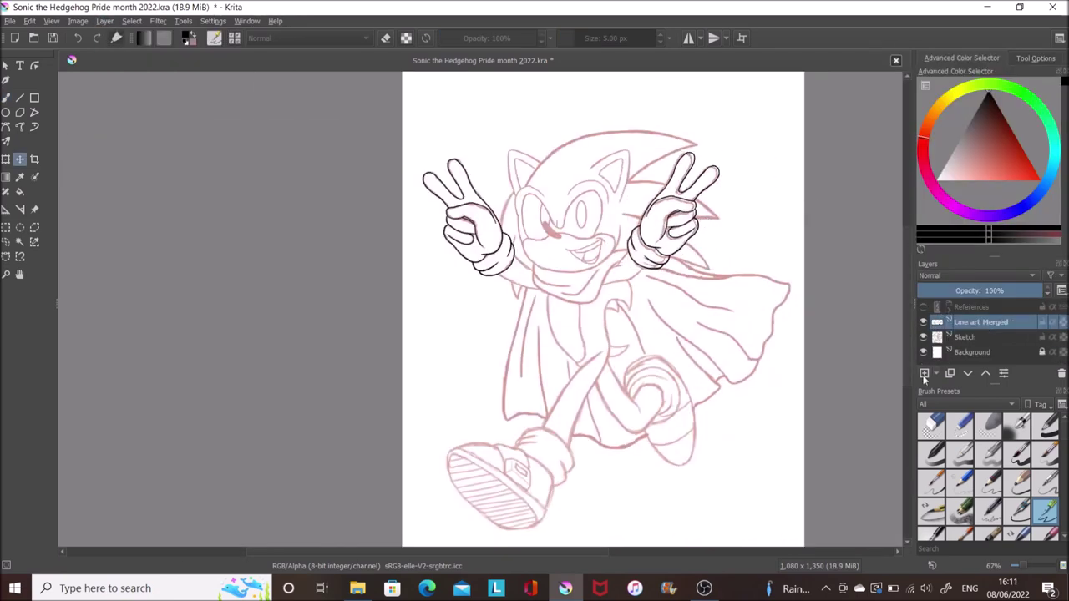
On a new paint layer, ink both arms and erase the overshooting line ends.
left_click(924, 373)
key("b")
scroll(561, 252, "up", 1)
scroll(560, 252, "up", 2)
left_click_drag(373, 320, 528, 365)
left_click_drag(422, 260, 513, 315)
left_click_drag(709, 297, 764, 244)
left_click_drag(685, 353, 785, 338)
key("ctrl+z")
mouse_move(683, 353)
left_mouse_down()
mouse_move(769, 334)
mouse_move(827, 294)
left_mouse_up()
key("e")
left_click_drag(506, 307, 524, 366)
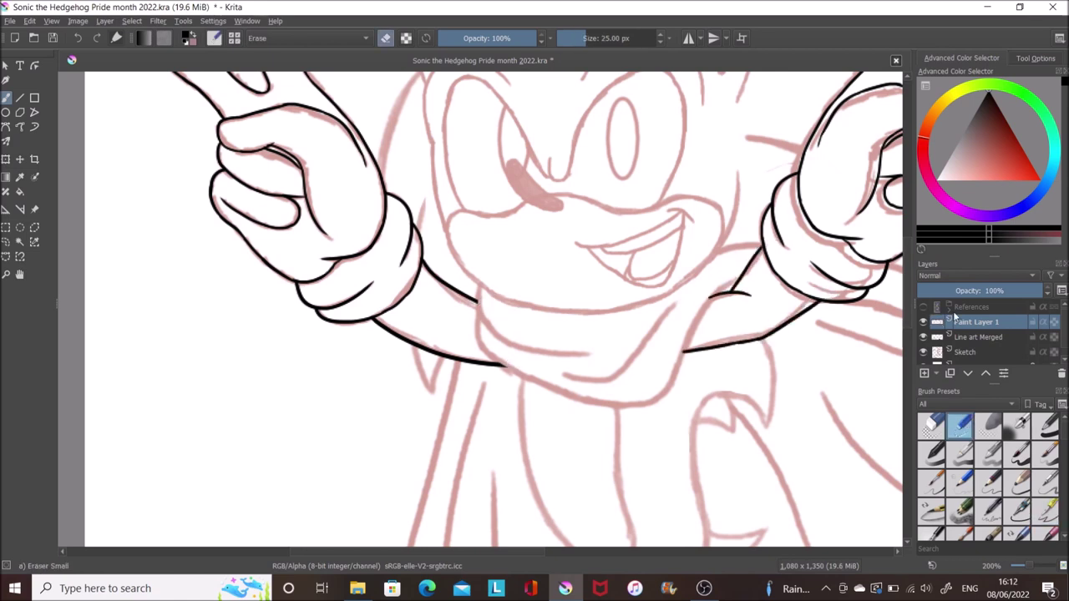
left_click(1044, 512)
Ink the chest line below the scarf and the curves joining chest and arm.
left_click_drag(478, 286, 580, 351)
mouse_move(497, 364)
left_mouse_down()
mouse_move(576, 404)
mouse_move(657, 401)
mouse_move(730, 284)
mouse_move(775, 245)
left_mouse_up()
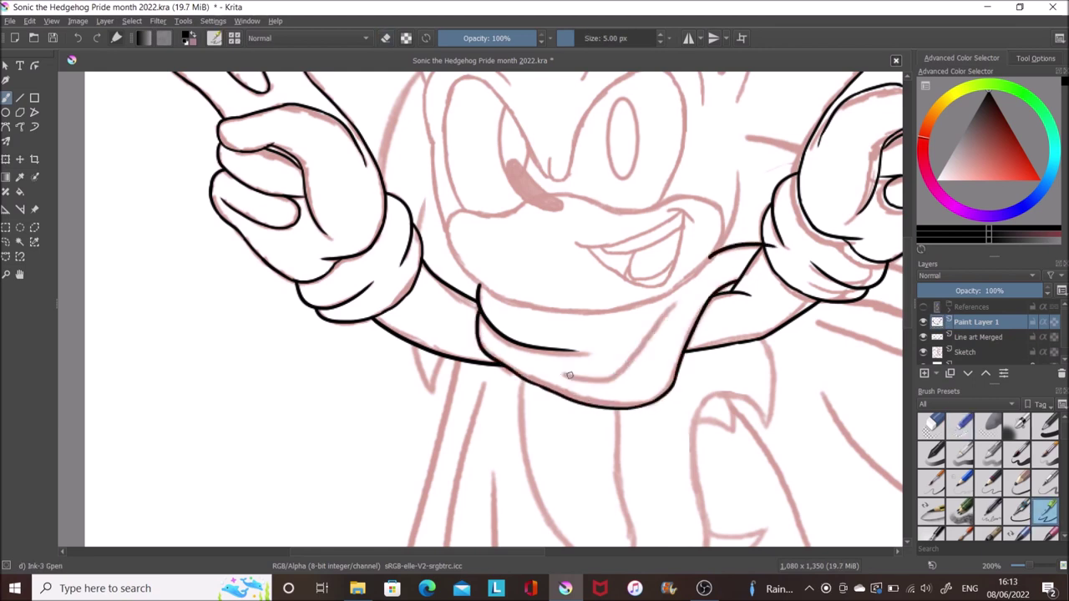
left_click_drag(682, 302, 560, 374)
key("/")
key("/")
Ink the muzzle's upper and lower edges, the smile and the teeth line.
mouse_move(528, 200)
left_mouse_down()
mouse_move(459, 209)
mouse_move(685, 197)
left_mouse_up()
key("ctrl+z")
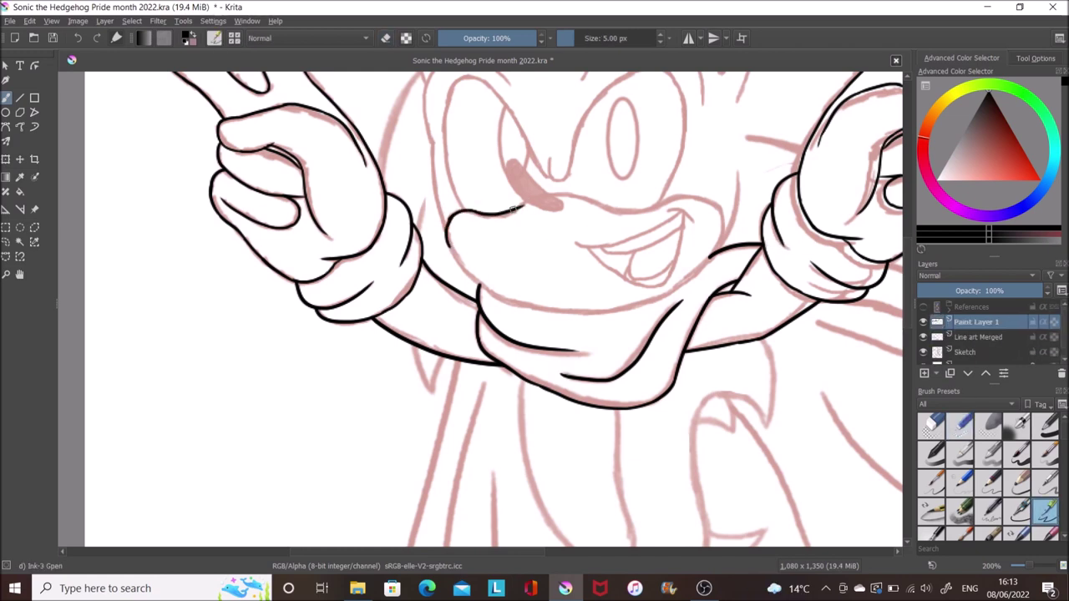
key("ctrl+z")
left_click_drag(602, 214, 716, 211)
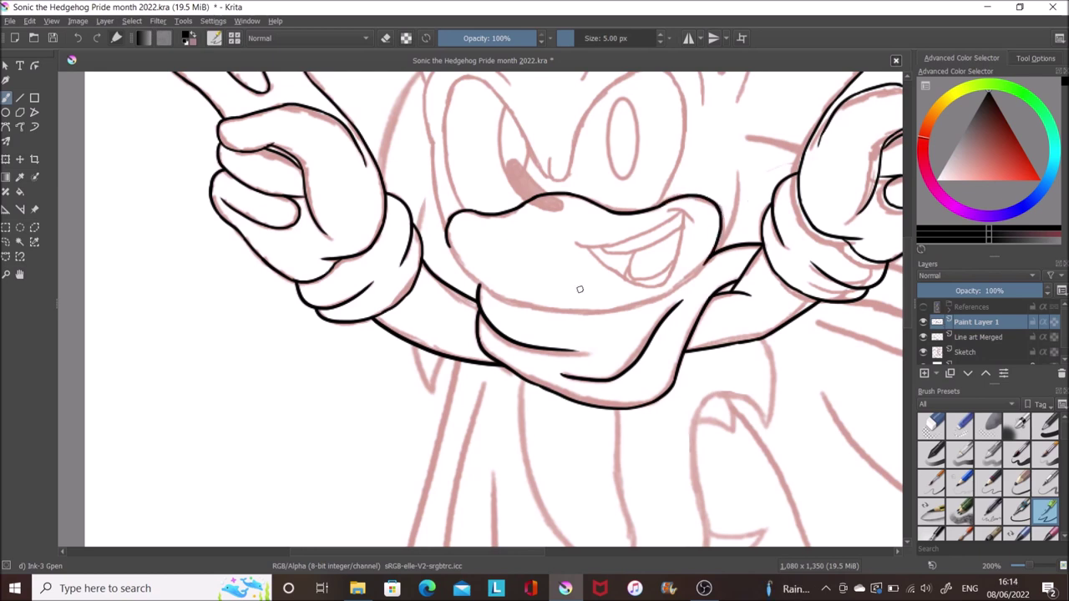
left_click_drag(478, 285, 609, 307)
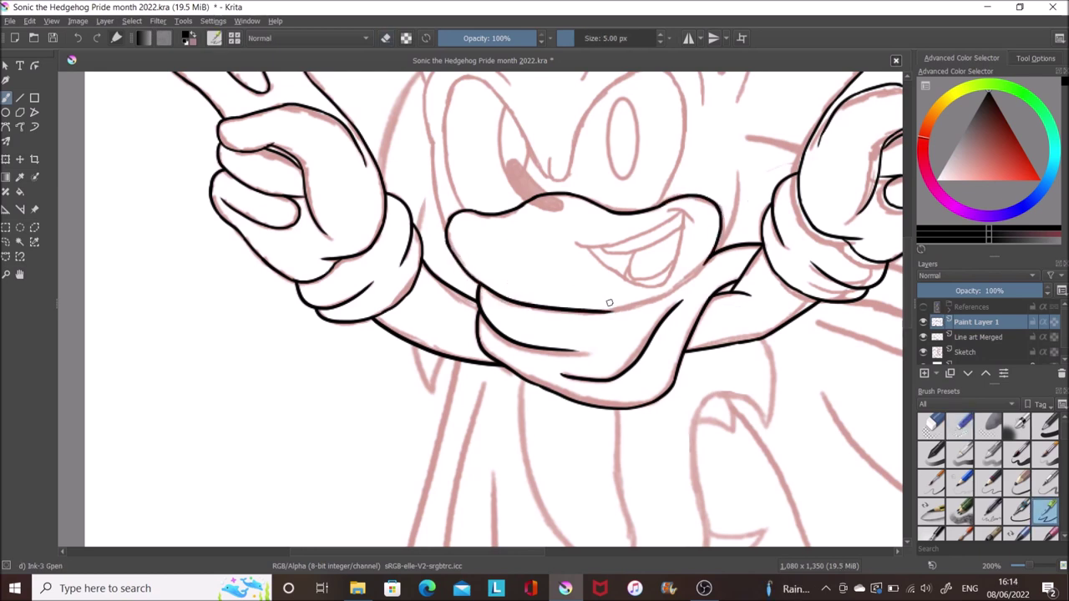
left_click_drag(574, 244, 685, 219)
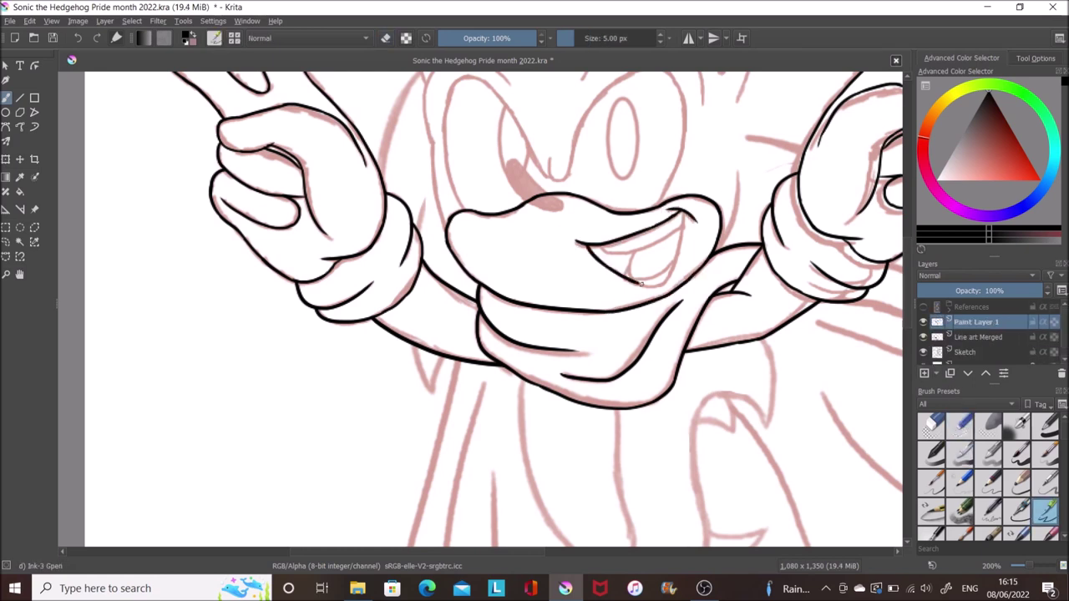
left_click_drag(682, 220, 594, 249)
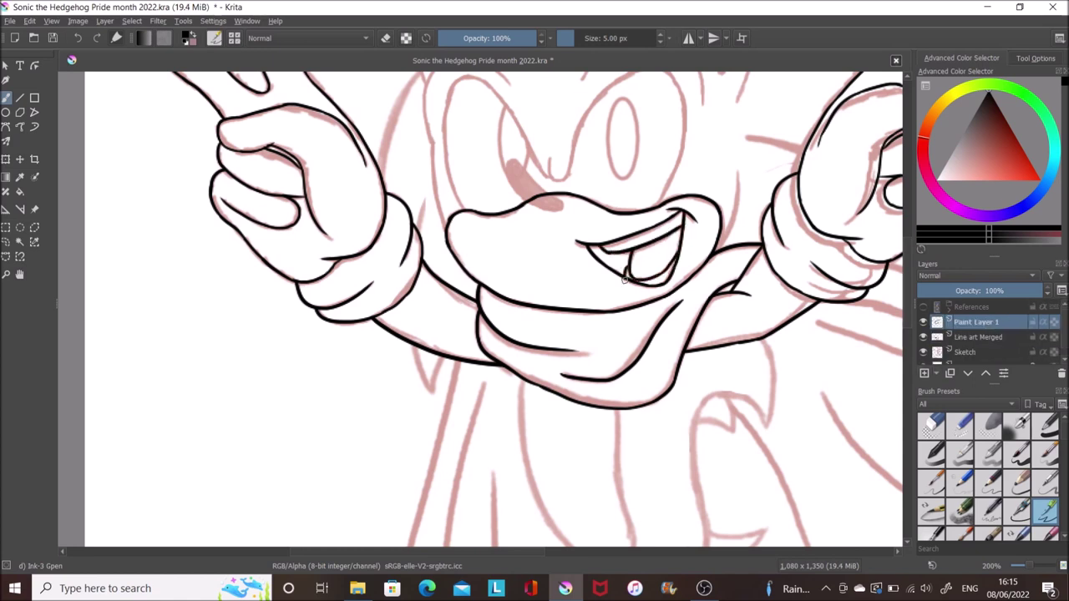
Ink the small quill below the left arm and the cheek line on the face.
left_click_drag(439, 361, 432, 392)
left_click_drag(739, 163, 718, 249)
left_click(960, 426)
scroll(584, 318, "up", 3)
Ink the left and right edges of the head and trim the cheek line's end.
left_click_drag(420, 166, 381, 277)
left_click_drag(822, 266, 803, 255)
left_click(1045, 511)
left_click_drag(757, 144, 877, 157)
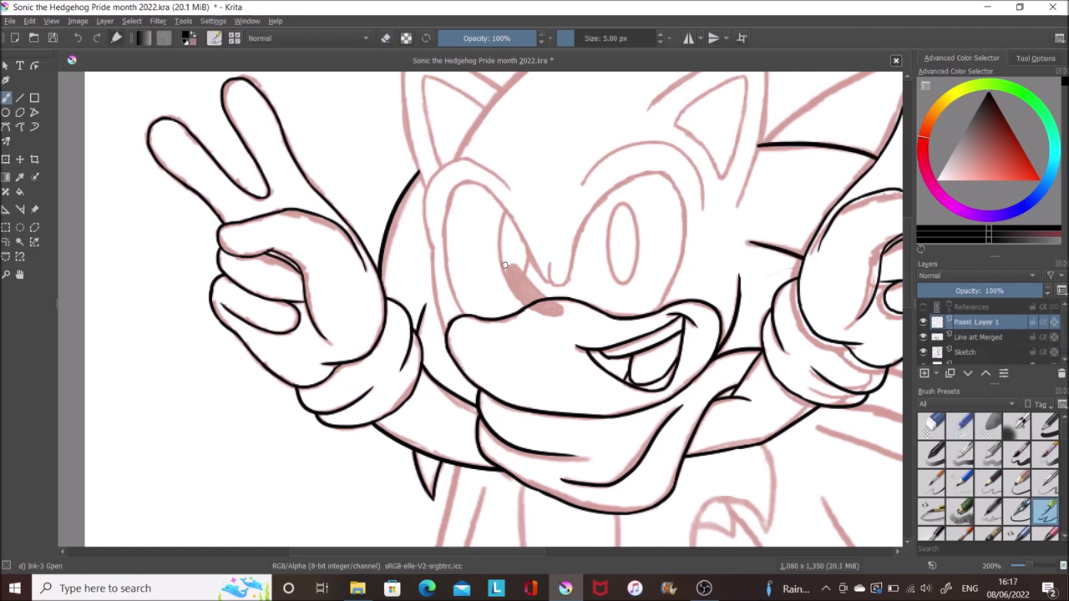
Outline the left eye's side, bottom and top, redoing misplaced strokes.
mouse_move(450, 188)
left_mouse_down()
mouse_move(464, 316)
mouse_move(477, 182)
mouse_move(518, 239)
left_mouse_up()
key("ctrl+z")
key("ctrl+z")
left_click_drag(505, 193, 546, 277)
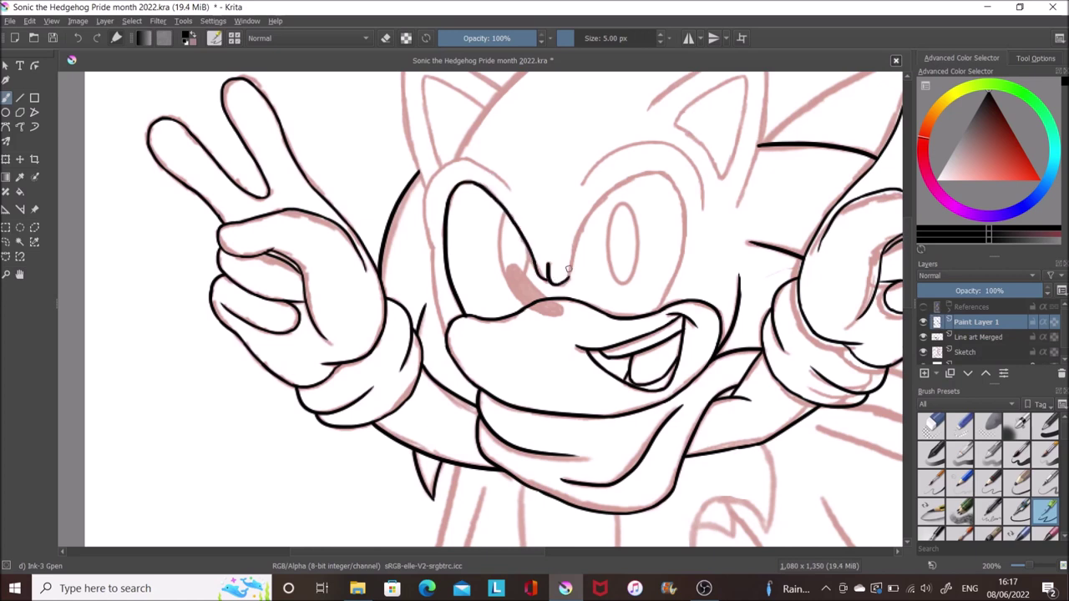
mouse_move(573, 256)
left_mouse_down()
mouse_move(678, 192)
mouse_move(659, 311)
mouse_move(685, 231)
left_mouse_up()
key("ctrl+z")
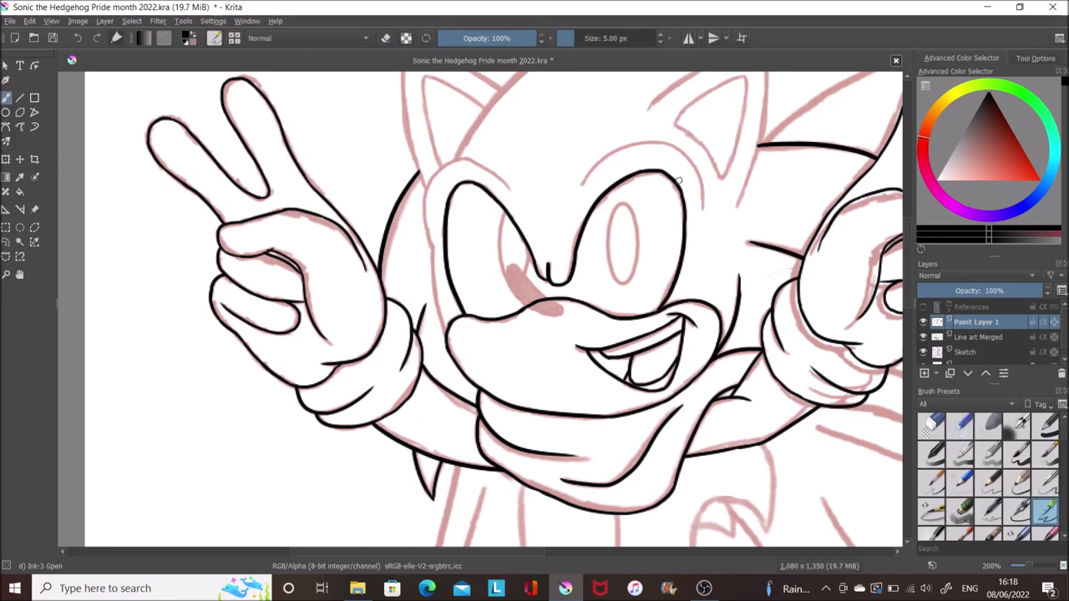
mouse_move(443, 306)
left_mouse_down()
mouse_move(427, 217)
mouse_move(506, 183)
left_mouse_up()
key("ctrl+z")
left_click_drag(430, 176, 514, 191)
Ink the arc above the right eye, the head's right side and the nose ridge.
mouse_move(580, 186)
left_mouse_down()
mouse_move(629, 142)
mouse_move(678, 140)
left_mouse_up()
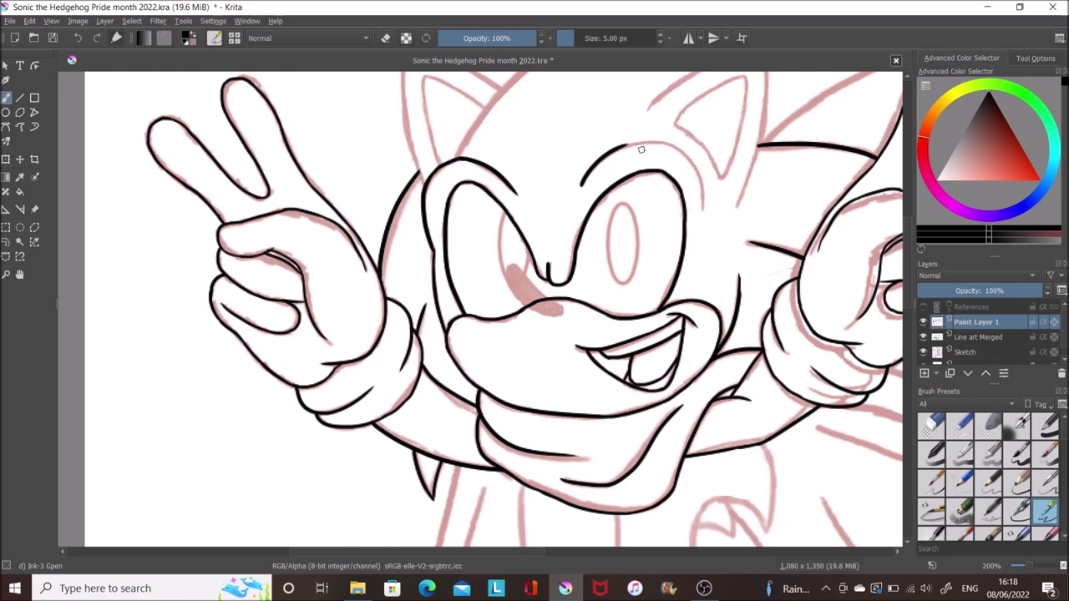
key("ctrl+z")
mouse_move(581, 185)
left_mouse_down()
mouse_move(689, 147)
mouse_move(708, 204)
left_mouse_up()
key("ctrl+z")
left_click_drag(693, 158, 703, 209)
key("e")
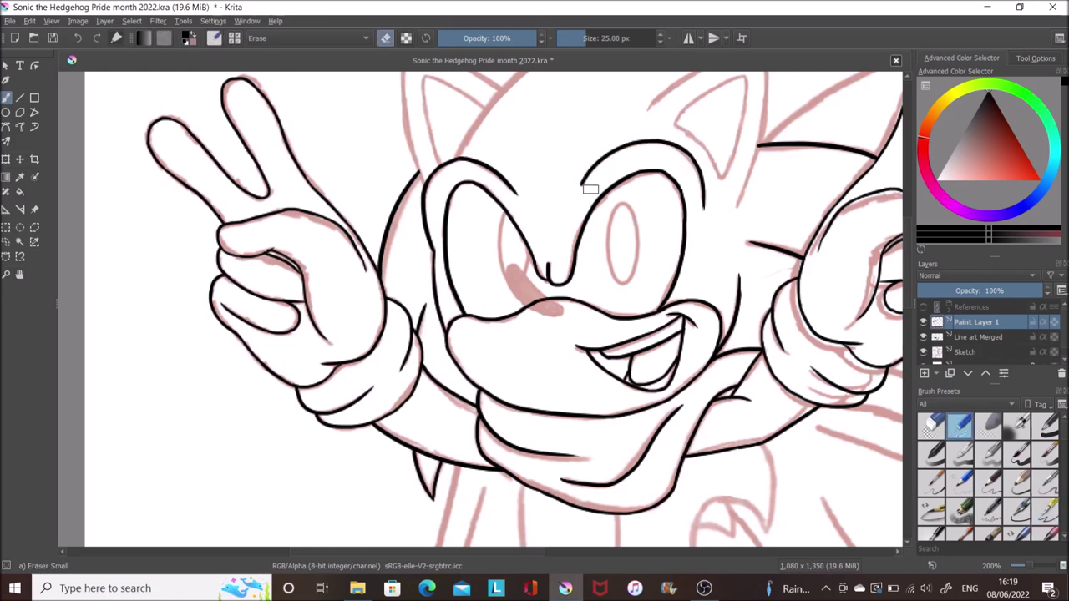
left_click(1044, 511)
left_click_drag(505, 272, 545, 310)
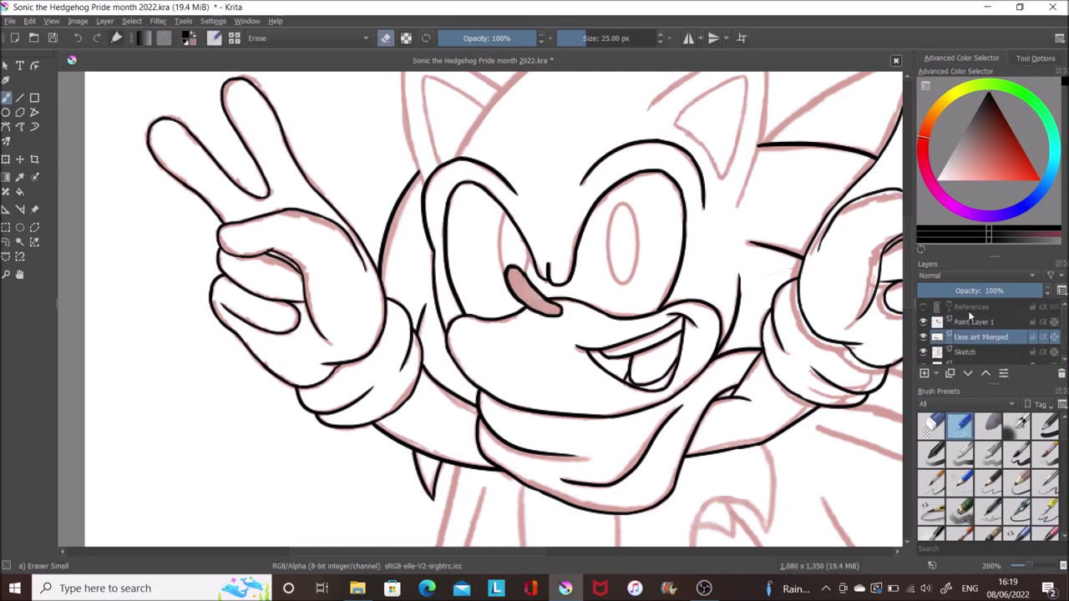
Bring both hands into view and try a quill line beside the right hand, then undo it.
left_click_drag(493, 552, 563, 552)
mouse_move(808, 252)
left_mouse_down()
mouse_move(889, 250)
mouse_move(888, 260)
left_mouse_up()
key("ctrl+z")
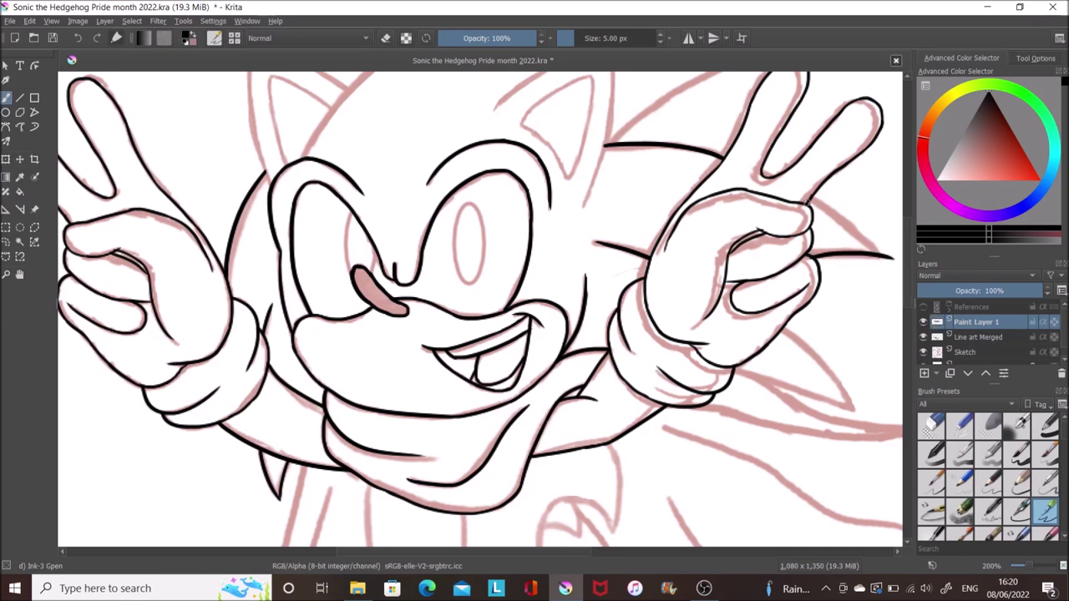
Ink a quill spike and the top of the head spike, then merge into the line art.
mouse_move(810, 199)
left_mouse_down()
mouse_move(879, 254)
mouse_move(868, 257)
left_mouse_up()
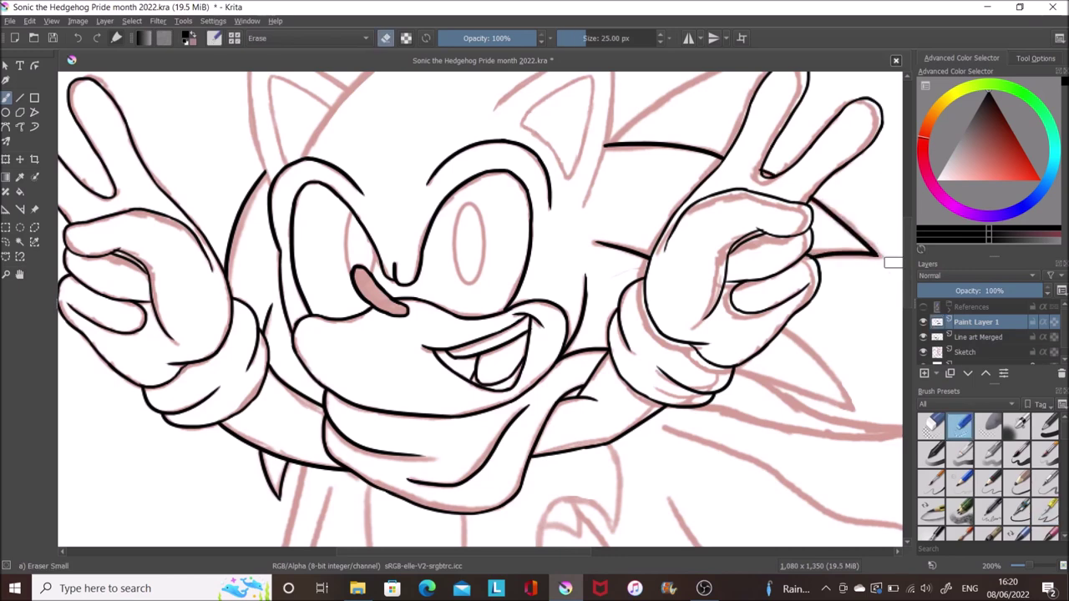
scroll(480, 309, "up", 3)
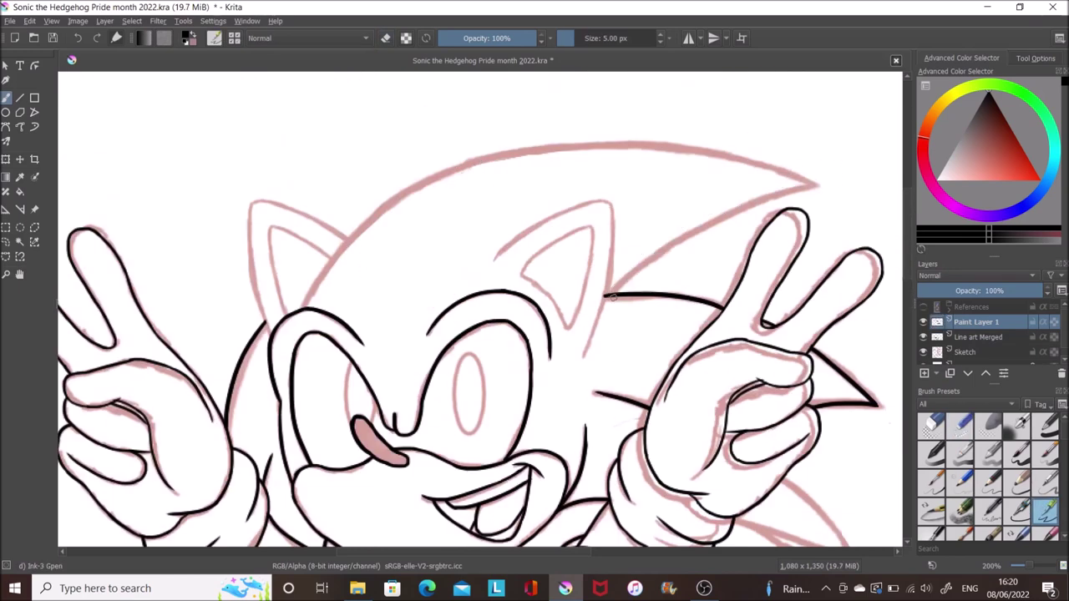
left_click_drag(609, 294, 818, 186)
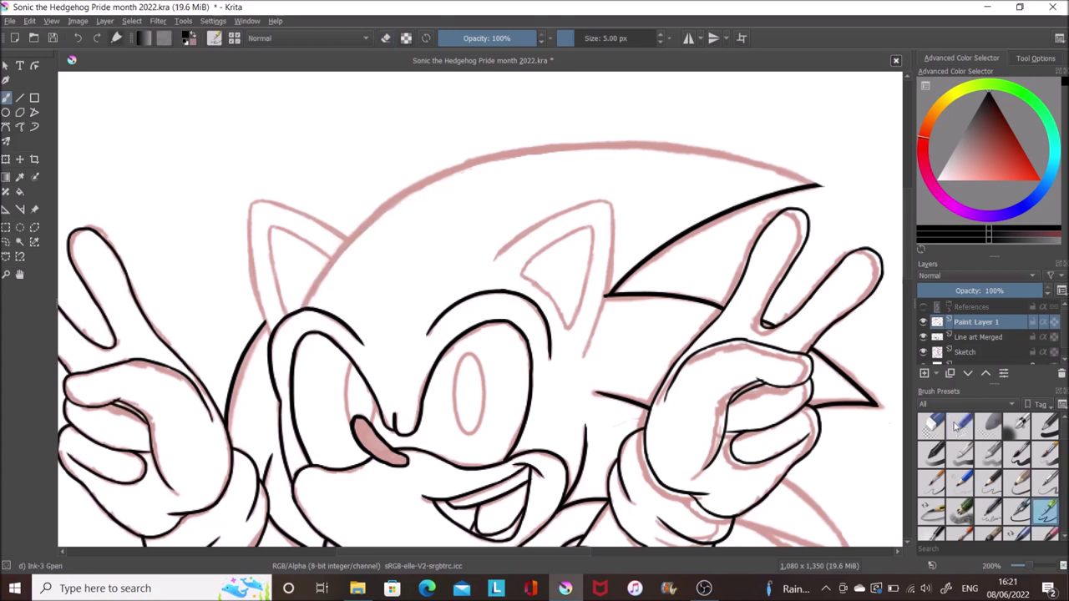
key("ctrl+e")
On a new paint layer, ink the top of the head, redrawing the stroke once.
left_click(1045, 511)
key("Insert")
mouse_move(301, 306)
left_mouse_down()
mouse_move(441, 166)
mouse_move(817, 185)
left_mouse_up()
key("ctrl+z")
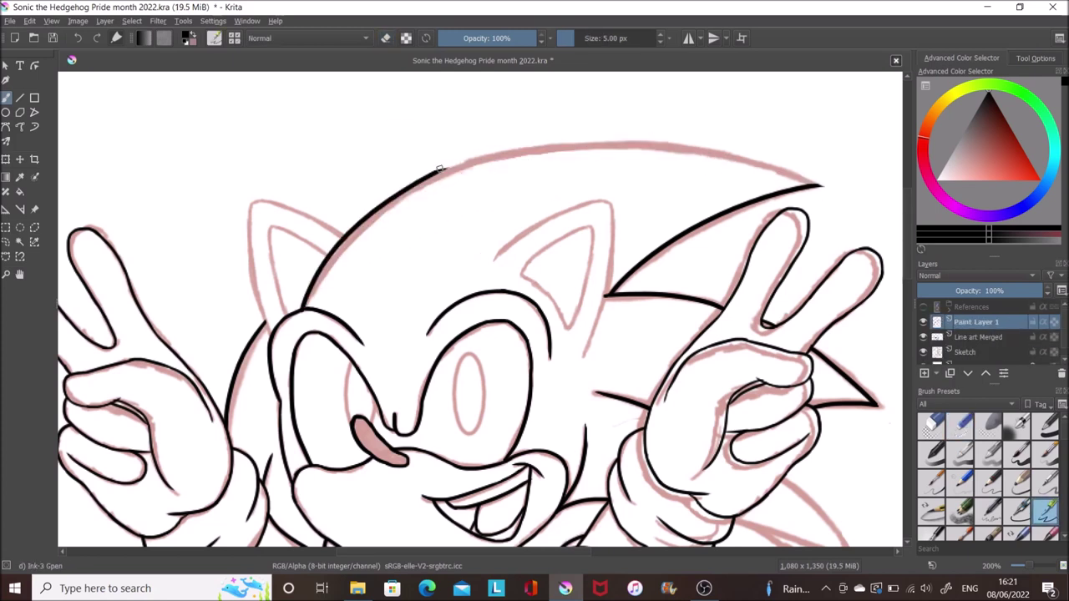
left_click_drag(439, 168, 809, 186)
key("e")
key("Page_Down")
Ink the ear's outer line and inner edge on the new paint layer.
left_click(977, 321)
left_click(1045, 511)
mouse_move(493, 261)
left_mouse_down()
mouse_move(534, 224)
mouse_move(596, 206)
left_mouse_up()
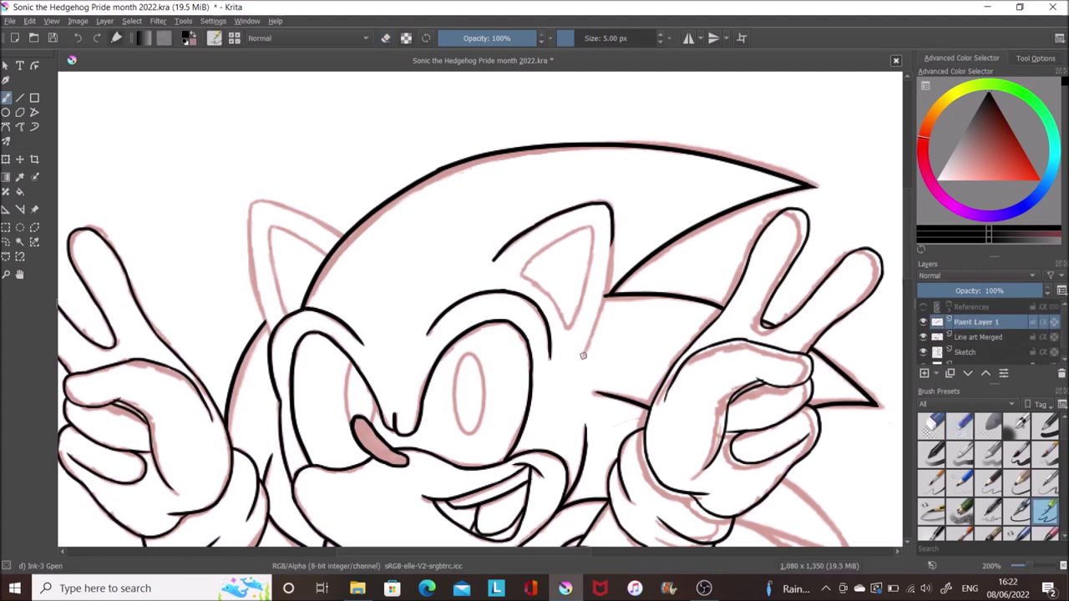
mouse_move(519, 275)
left_mouse_down()
mouse_move(590, 227)
mouse_move(568, 327)
left_mouse_up()
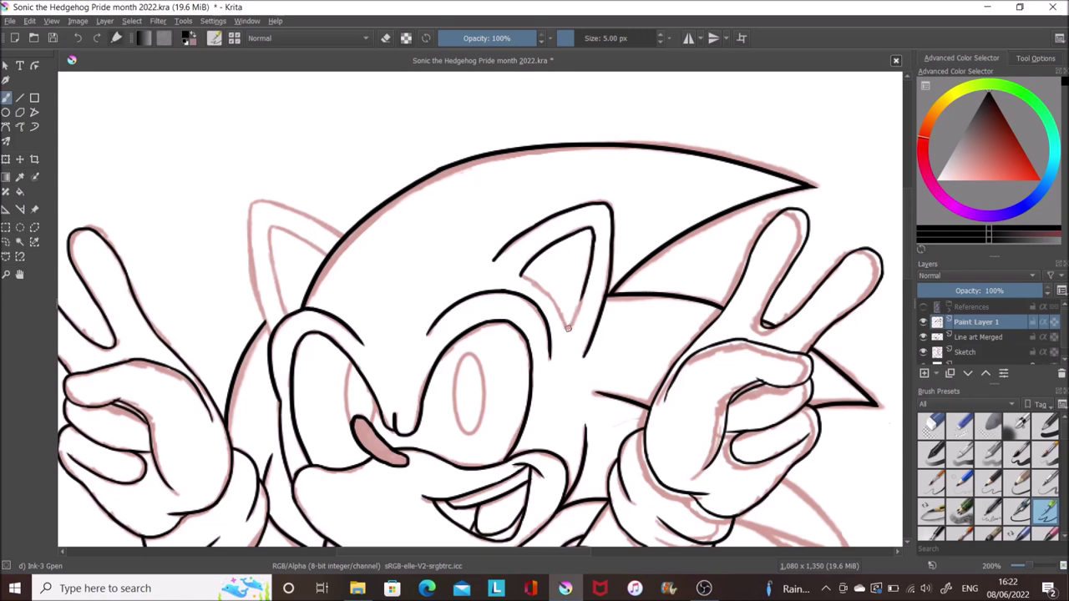
key("slash")
key("slash")
key("slash")
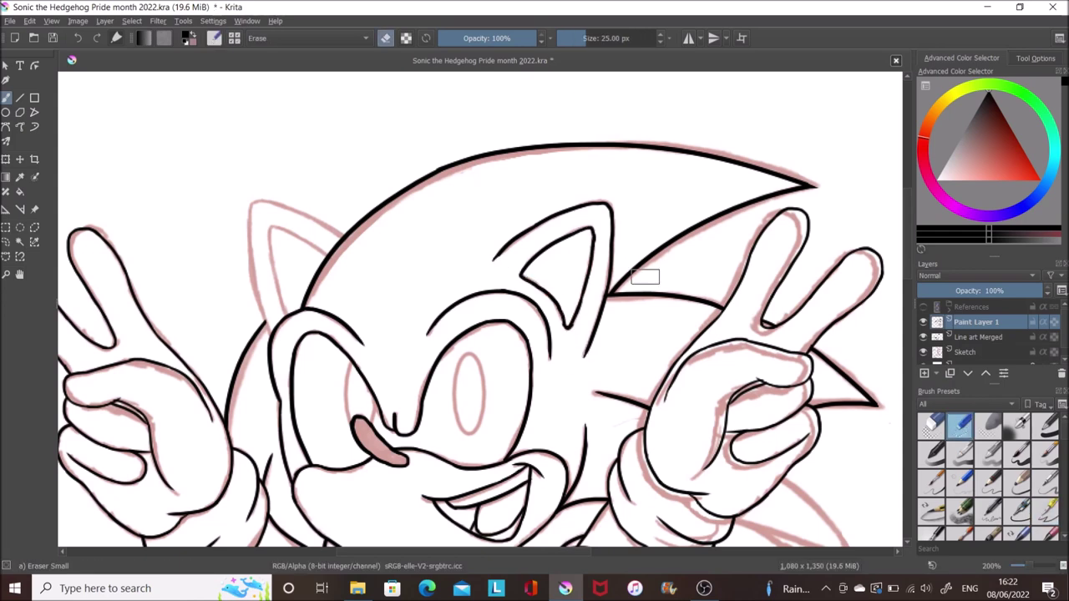
Duplicate the ear layer, mirror it horizontally, slide it onto Sonic's left ear and merge down.
left_click(1044, 507)
right_click(977, 322)
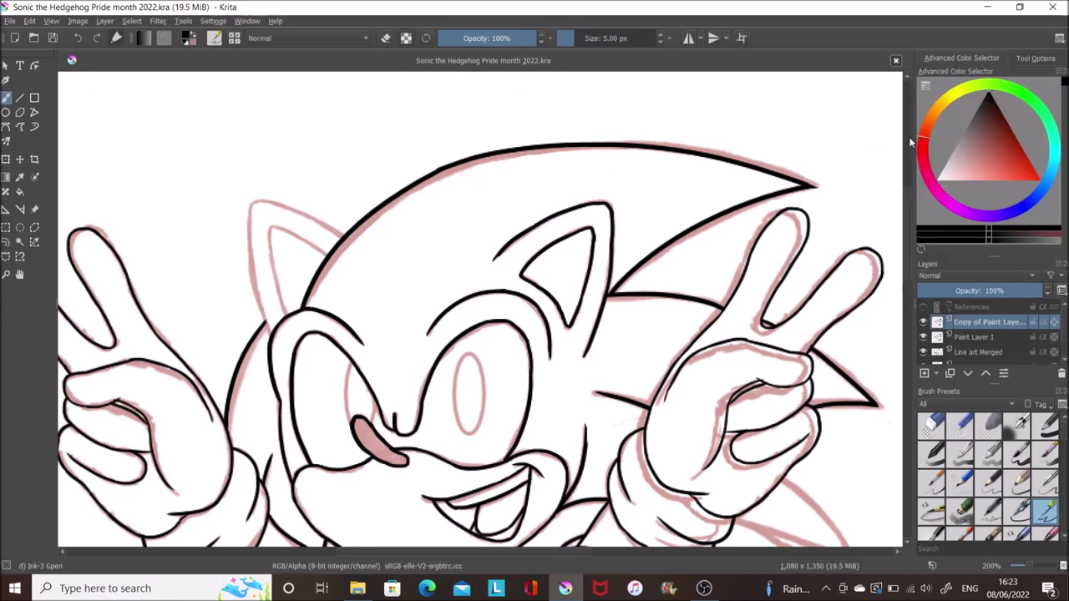
left_click(961, 140)
left_click(104, 21)
left_click(333, 143)
left_click_drag(492, 206, 313, 205)
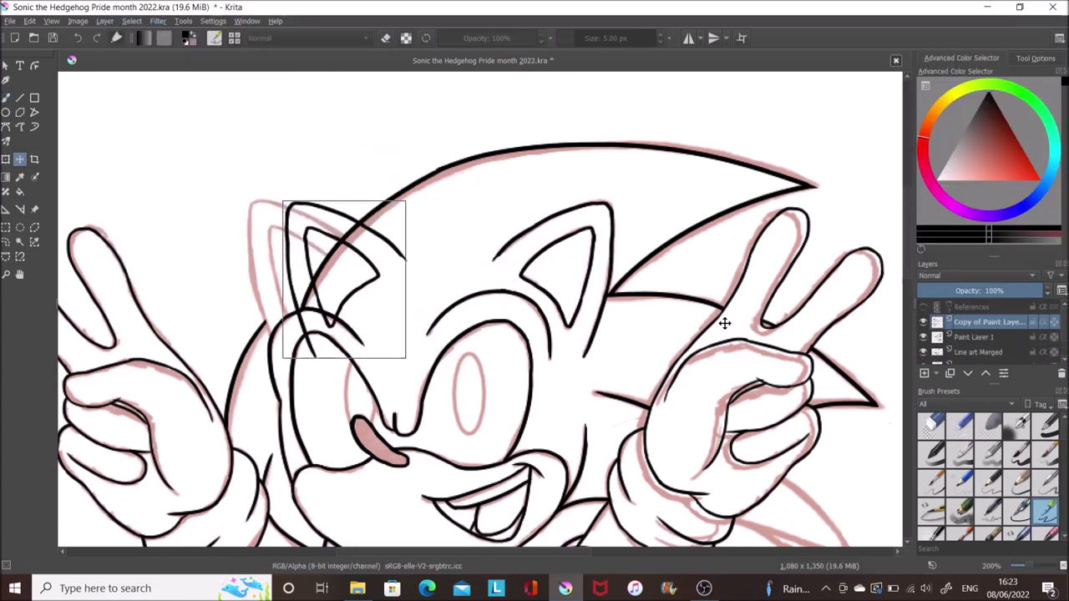
key("ctrl+e")
Erase stray lines where the ears overlap, merge the ink into the line art and save.
left_click(961, 426)
left_click_drag(276, 355, 371, 250)
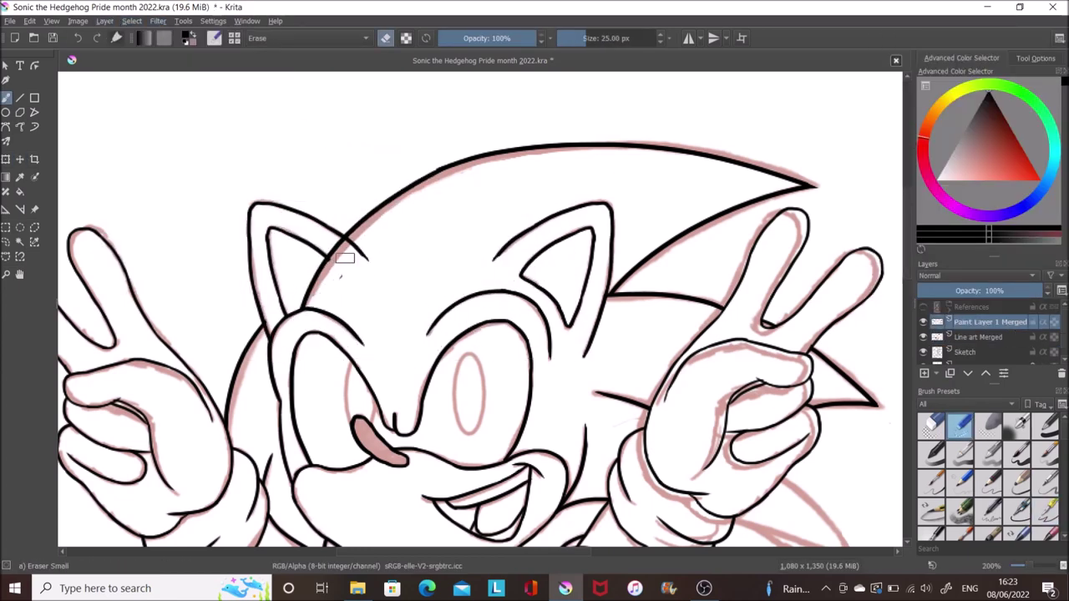
left_click(977, 337, "ctrl")
key("/")
scroll(542, 309, "down", 2)
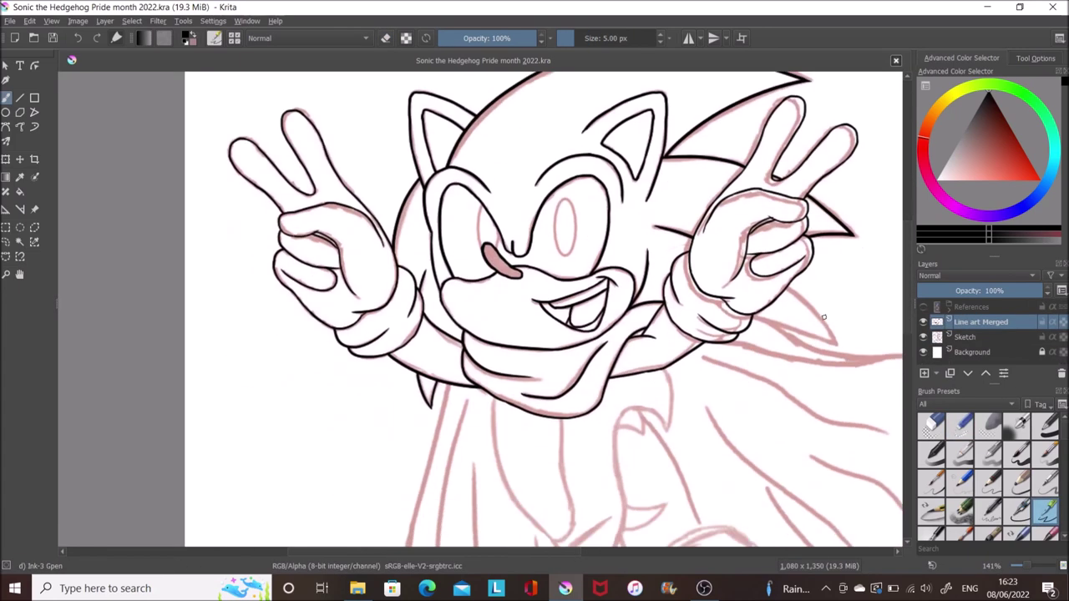
key("ctrl+e")
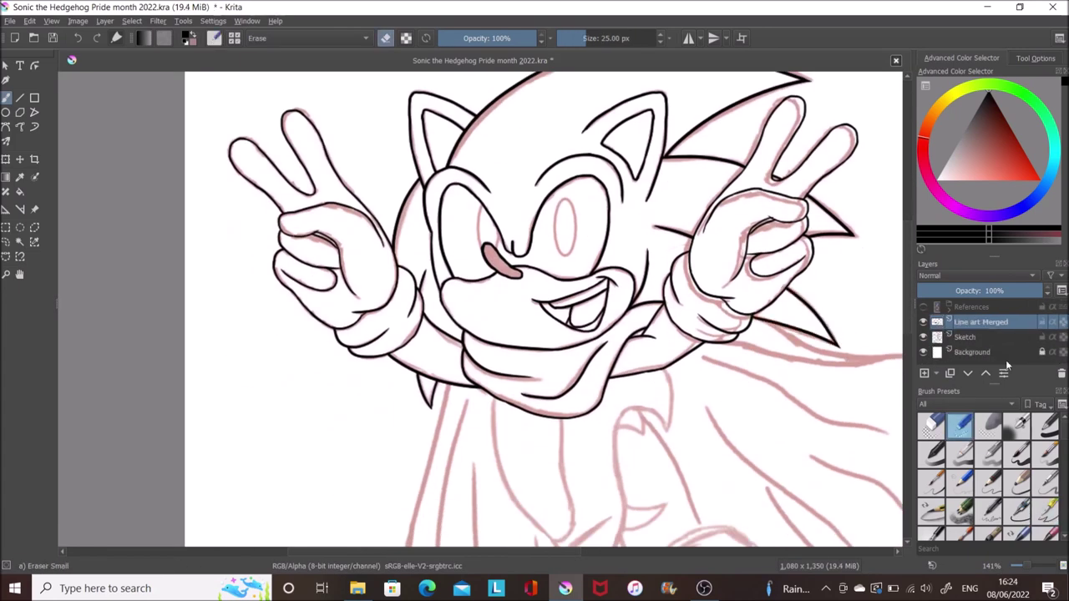
key("ctrl+s")
scroll(908, 383, "down", 5)
key("Insert")
Ink the torso's side up to the scarf and touch up the line beside it.
mouse_move(549, 308)
left_mouse_down()
mouse_move(504, 250)
mouse_move(561, 320)
left_mouse_up()
key("ctrl+z")
left_click_drag(505, 253, 500, 150)
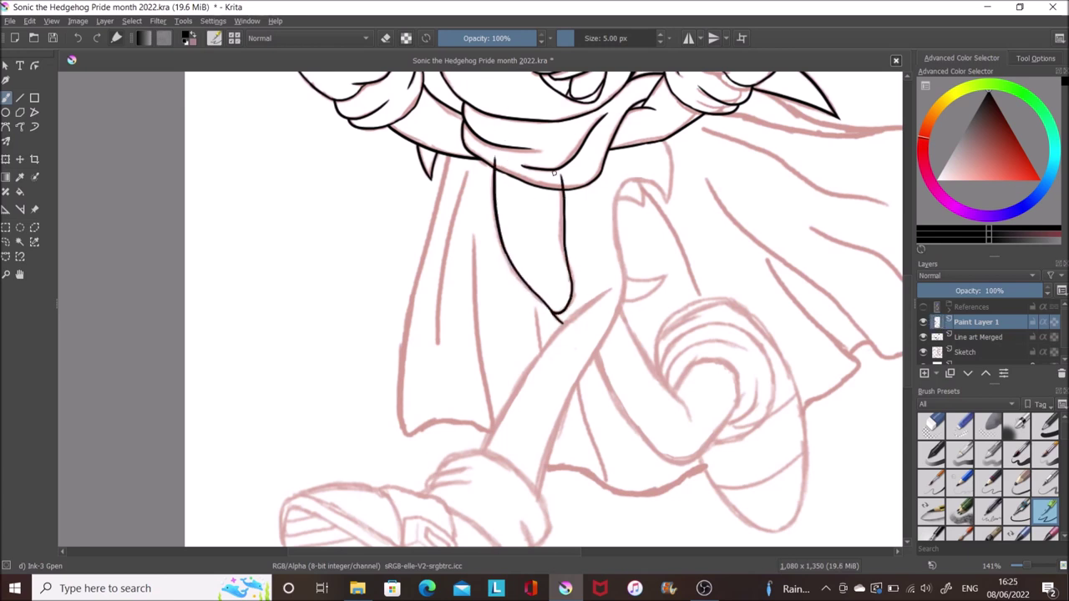
left_click_drag(561, 175, 563, 216)
key("e")
left_click_drag(662, 136, 668, 202)
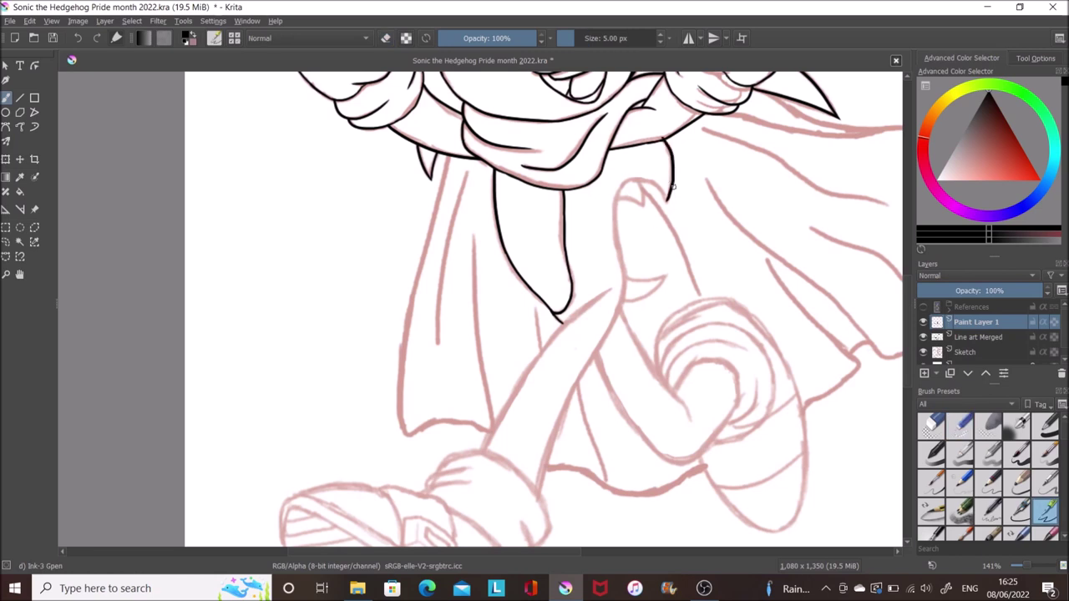
left_click(1046, 512)
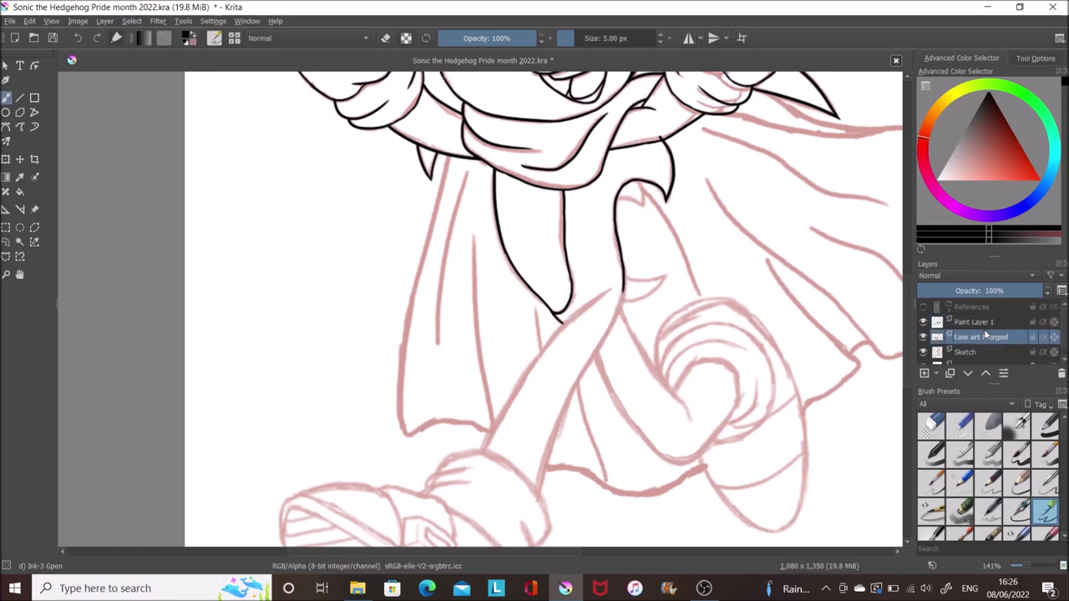
Ink the long outline of the front leg with a short curve off it.
key("e")
key("e")
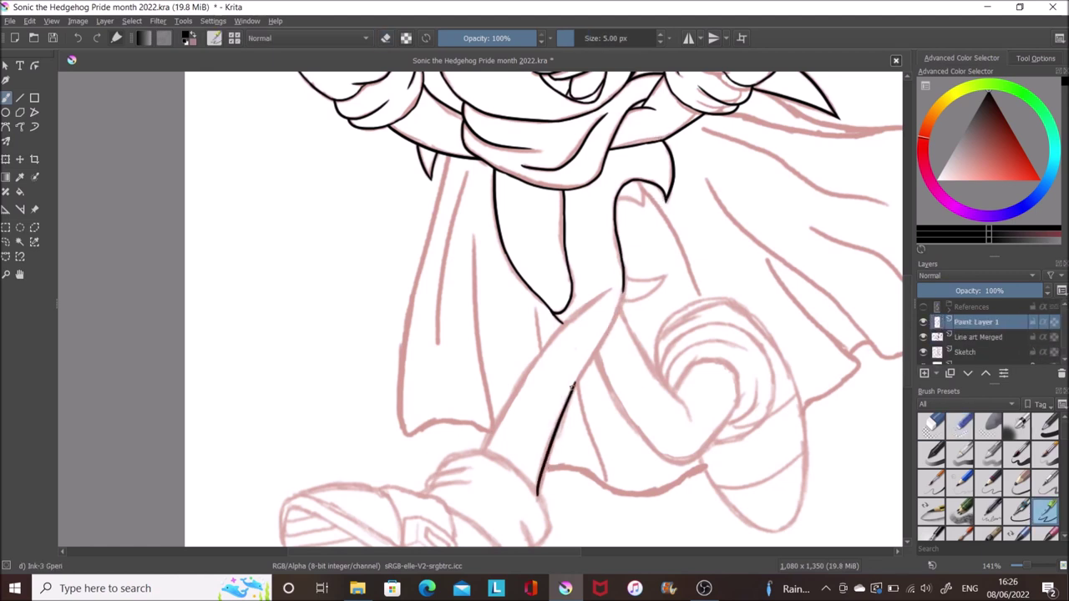
left_click_drag(537, 495, 622, 288)
left_click_drag(622, 298, 670, 275)
Redraw the lower front-leg line down toward the shoe over several retries.
key("e")
left_click_drag(576, 382, 534, 500)
key("e")
mouse_move(579, 379)
left_mouse_down()
mouse_move(536, 499)
mouse_move(579, 380)
left_mouse_up()
key("ctrl+z")
key("ctrl+z")
mouse_move(540, 488)
left_mouse_down()
mouse_move(576, 382)
mouse_move(534, 503)
left_mouse_up()
key("ctrl+z")
key("ctrl+z")
mouse_move(578, 381)
left_mouse_down()
mouse_move(540, 504)
mouse_move(526, 506)
left_mouse_up()
key("ctrl+z")
key("ctrl+z")
left_click_drag(578, 380, 534, 504)
key("ctrl+z")
left_click_drag(577, 381, 531, 506)
key("ctrl+z")
left_click_drag(578, 380, 541, 484)
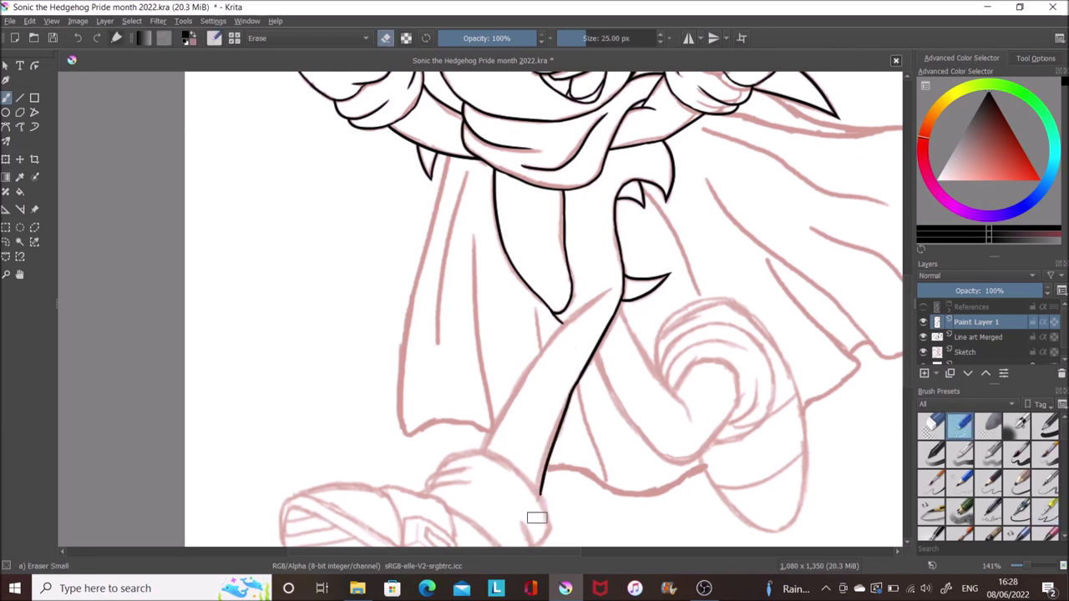
Ink the back edge and inner curl of the bent leg.
left_click_drag(593, 294, 482, 451)
key("ctrl+z")
key("e")
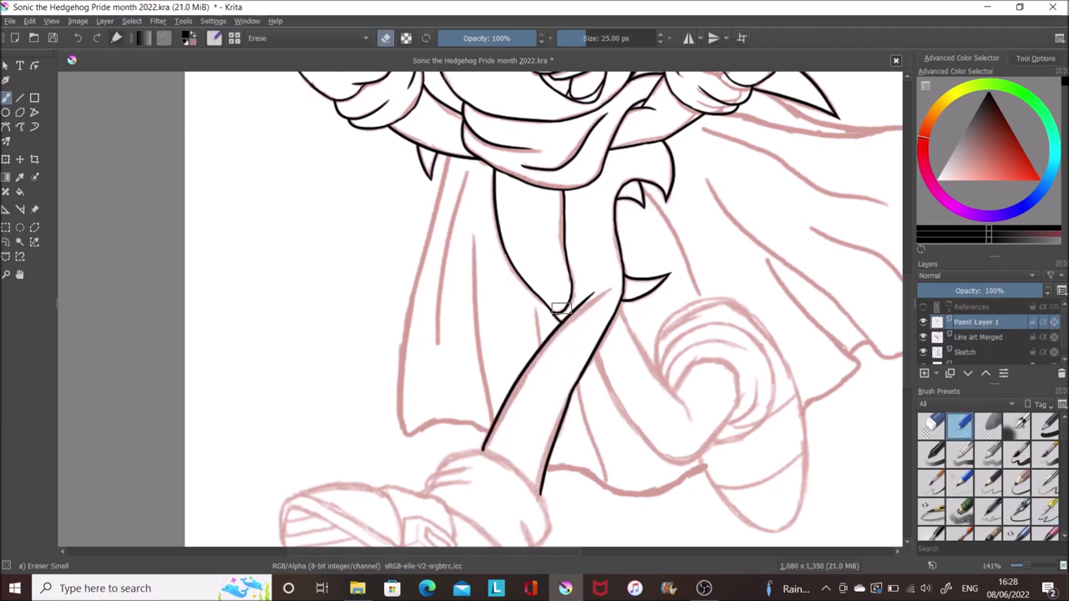
left_click(1046, 511)
left_click_drag(596, 358, 672, 463)
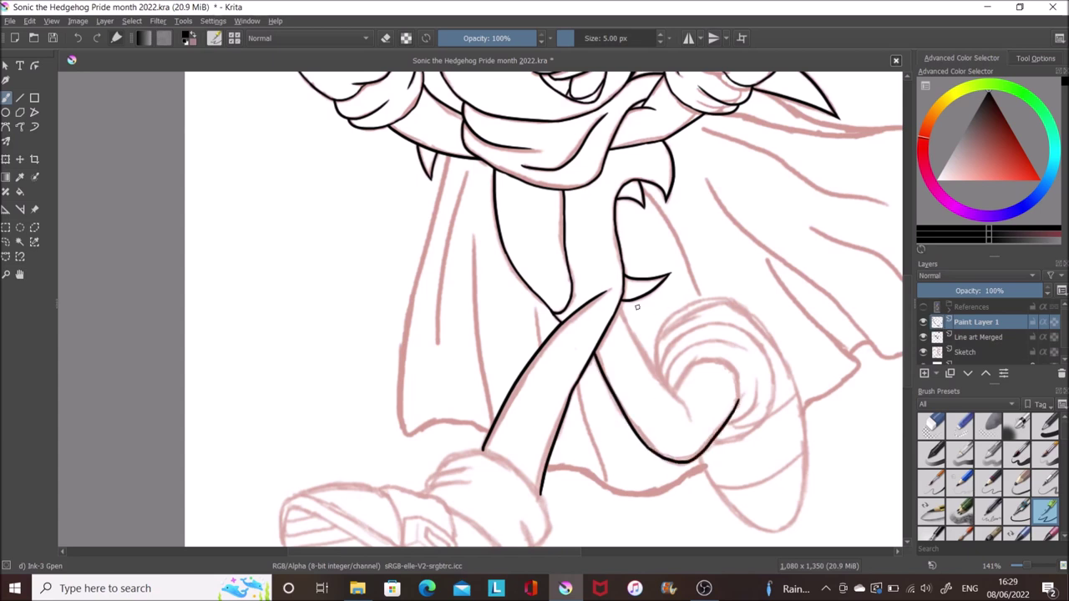
key("e")
mouse_move(690, 406)
left_mouse_down()
mouse_move(668, 367)
mouse_move(698, 361)
left_mouse_up()
key("e")
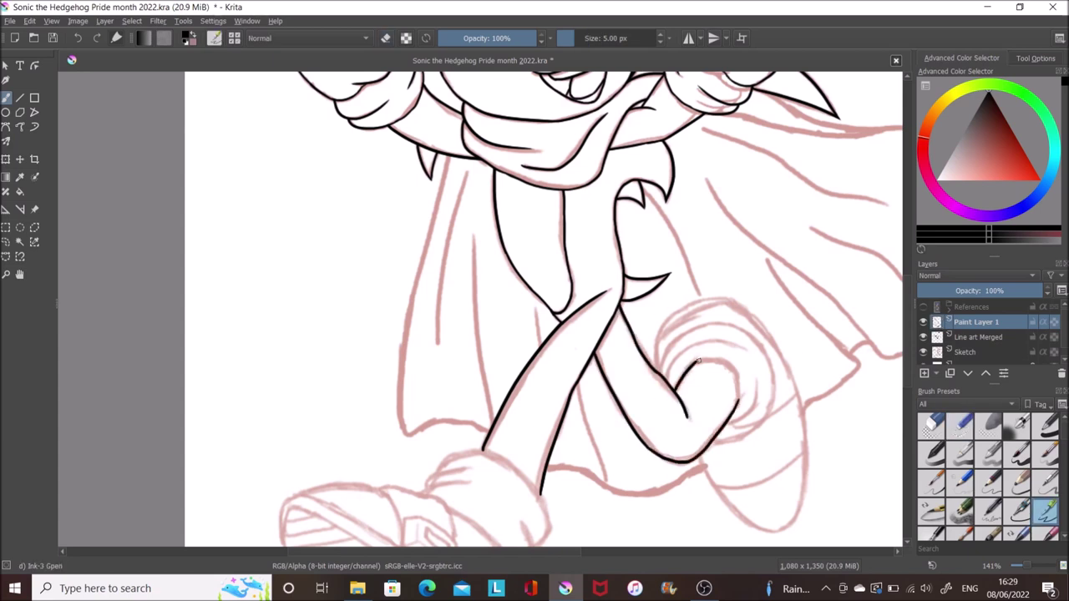
Close the curled shape's outline and add arcs over the top of the curl.
left_click_drag(738, 399, 705, 449)
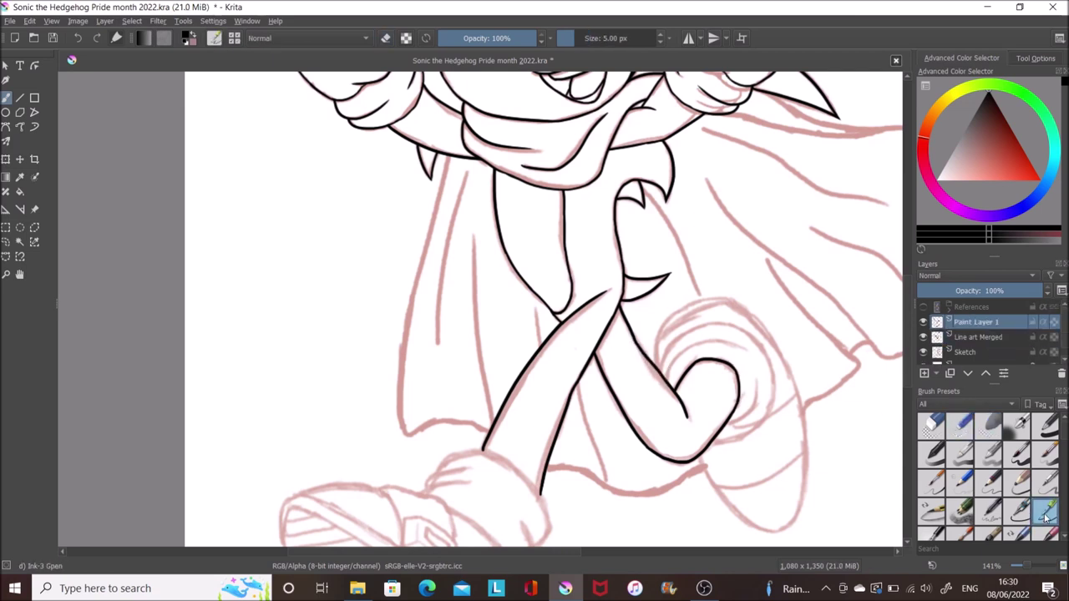
mouse_move(668, 371)
left_mouse_down()
mouse_move(727, 425)
mouse_move(762, 346)
left_mouse_up()
left_click_drag(659, 373, 773, 356)
key("plus")
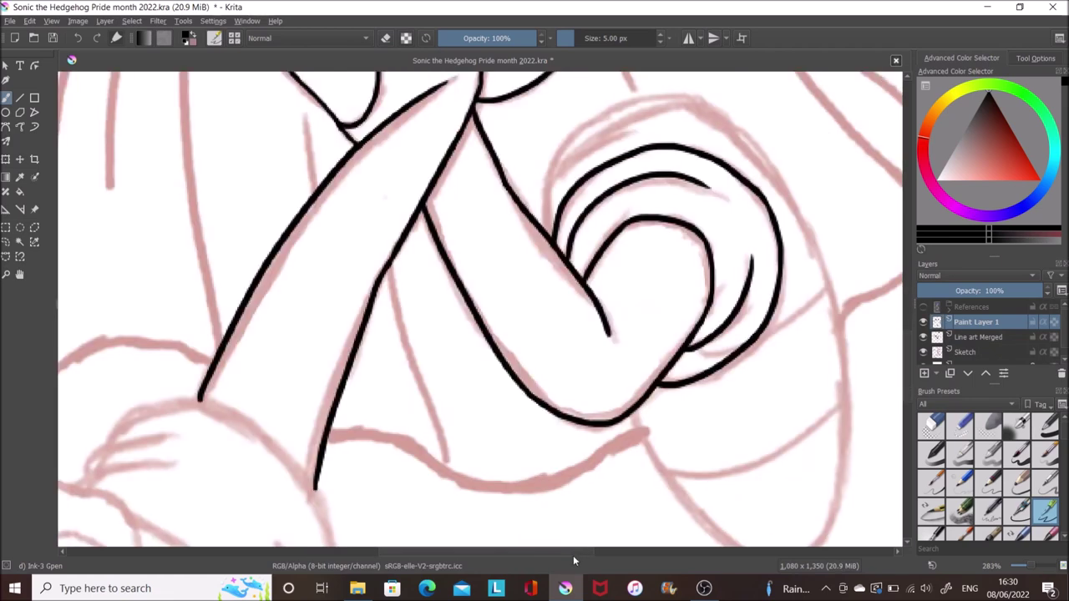
Ink the arc over the curled leg and its right-side outline, then merge the ink layers.
scroll(501, 292, "down", 1)
key("Insert")
left_click_drag(541, 234, 710, 246)
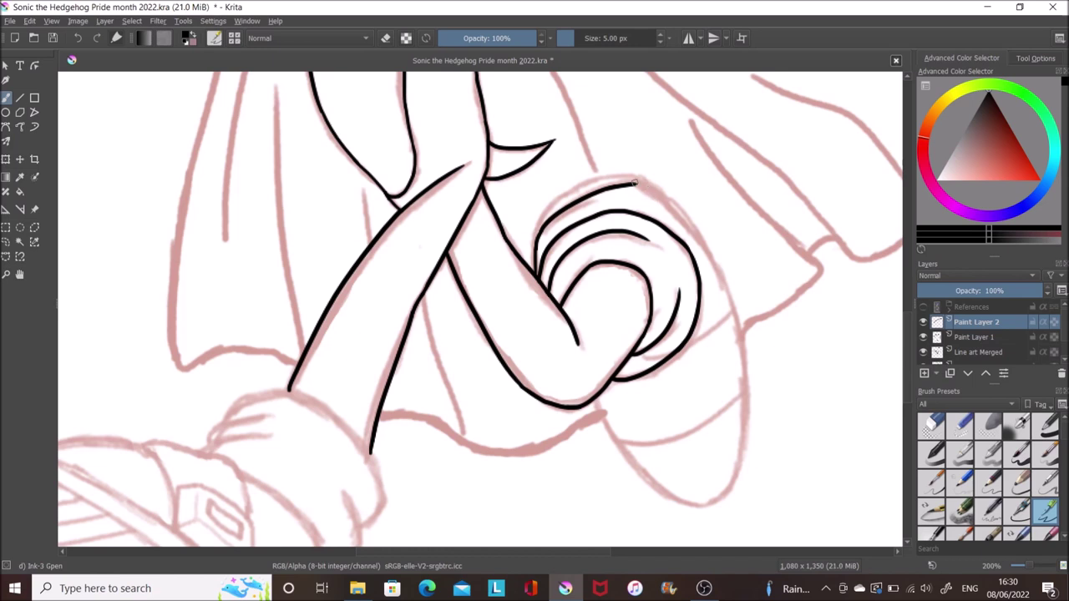
mouse_move(594, 399)
left_mouse_down()
mouse_move(617, 441)
mouse_move(708, 506)
mouse_move(751, 392)
left_mouse_up()
key("ctrl+z")
mouse_move(730, 490)
left_mouse_down()
mouse_move(745, 402)
mouse_move(685, 221)
left_mouse_up()
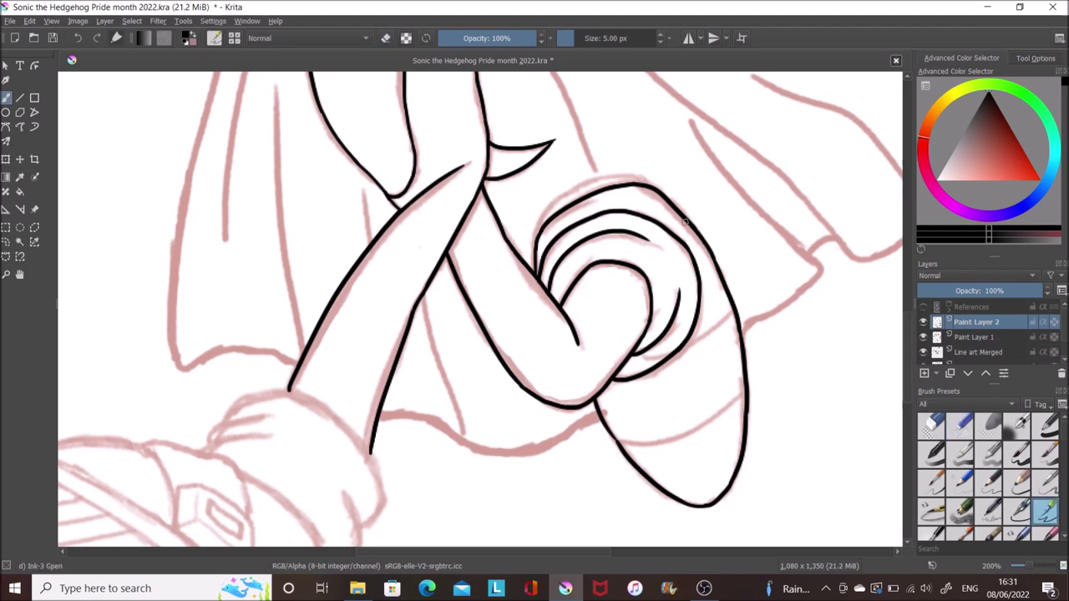
key("ctrl+e")
Extend the spiral's top stroke and draw two bands across the lower leg.
left_click_drag(579, 182, 672, 192)
key("e")
key("e")
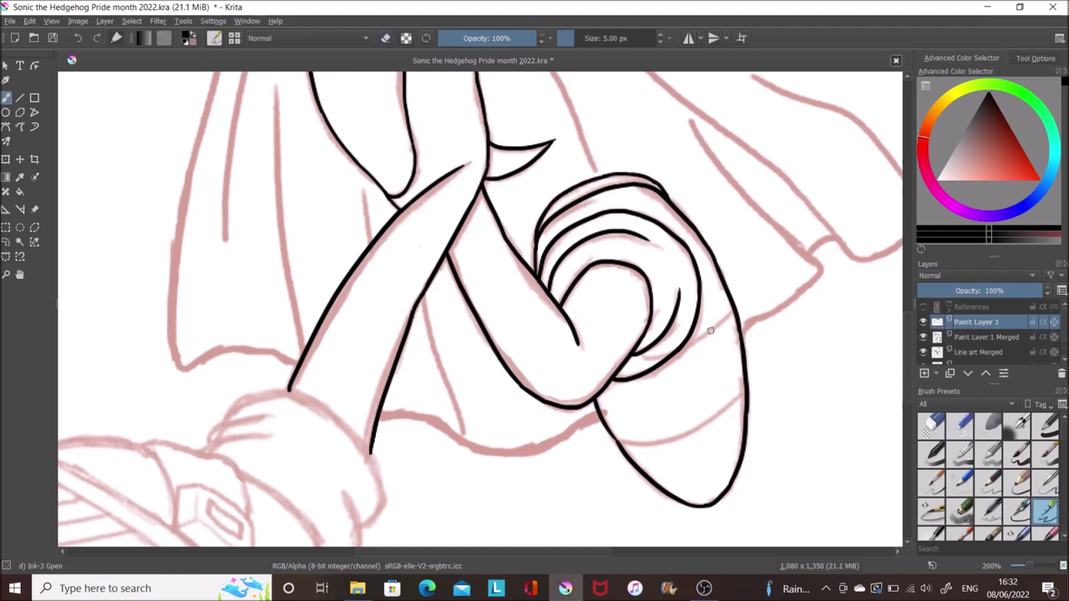
left_click_drag(735, 299, 683, 349)
mouse_move(619, 446)
left_mouse_down()
mouse_move(744, 384)
mouse_move(612, 446)
left_mouse_up()
key("ctrl+z")
key("e")
key("e")
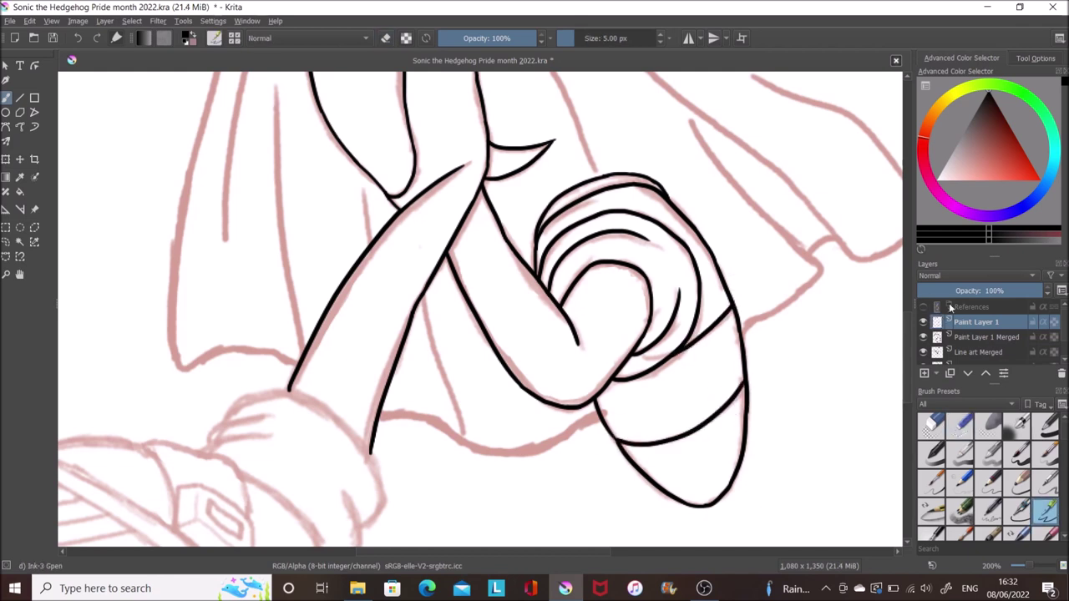
left_click_drag(597, 432, 514, 455)
Ink the cuff curves above the front shoe.
mouse_move(535, 413)
left_mouse_down()
mouse_move(622, 391)
mouse_move(630, 497)
left_mouse_up()
scroll(622, 393, "down", 3)
left_click_drag(668, 460, 684, 402)
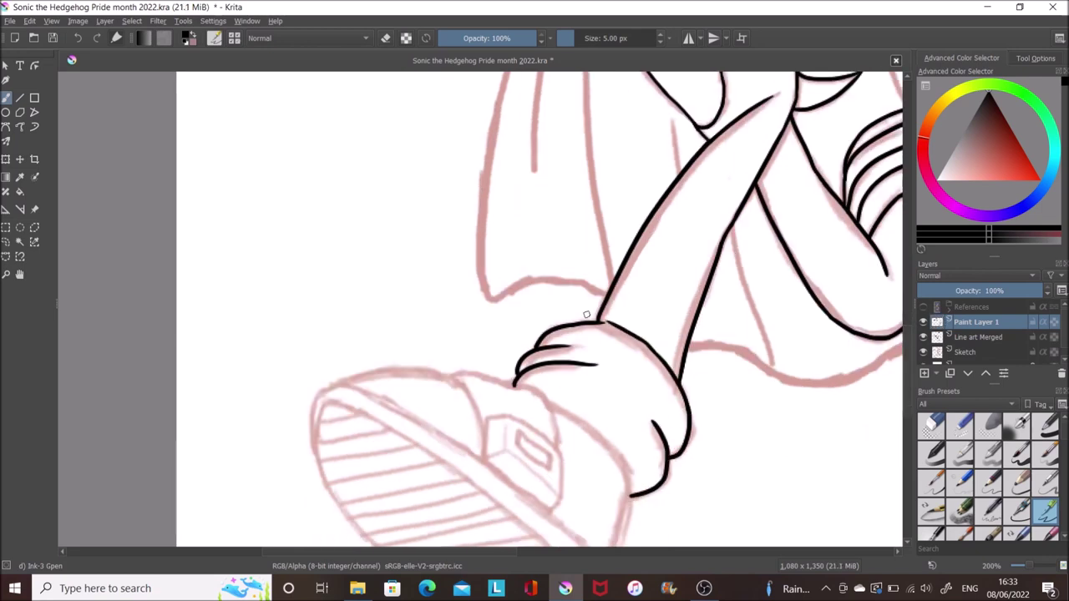
Ink the front shoe's top curve, heel, ankle and left side.
scroll(333, 261, "down", 5)
left_click_drag(333, 261, 454, 254)
mouse_move(606, 440)
left_mouse_down()
mouse_move(631, 369)
mouse_move(551, 285)
left_mouse_up()
mouse_move(333, 260)
left_mouse_down()
mouse_move(411, 455)
mouse_move(505, 502)
mouse_move(576, 486)
mouse_move(610, 440)
mouse_move(501, 354)
mouse_move(321, 263)
left_mouse_up()
On a fresh layer, ink the shoe's inner sole line and heel curve.
key("Insert")
key("ctrl+e")
key("Insert")
mouse_move(316, 326)
left_mouse_down()
mouse_move(333, 274)
mouse_move(480, 359)
left_mouse_up()
left_click_drag(576, 451, 582, 488)
left_click_drag(479, 357, 531, 407)
Ink the shoe strap and its square 3D buckle.
left_click_drag(482, 337, 492, 292)
left_click_drag(558, 381, 564, 337)
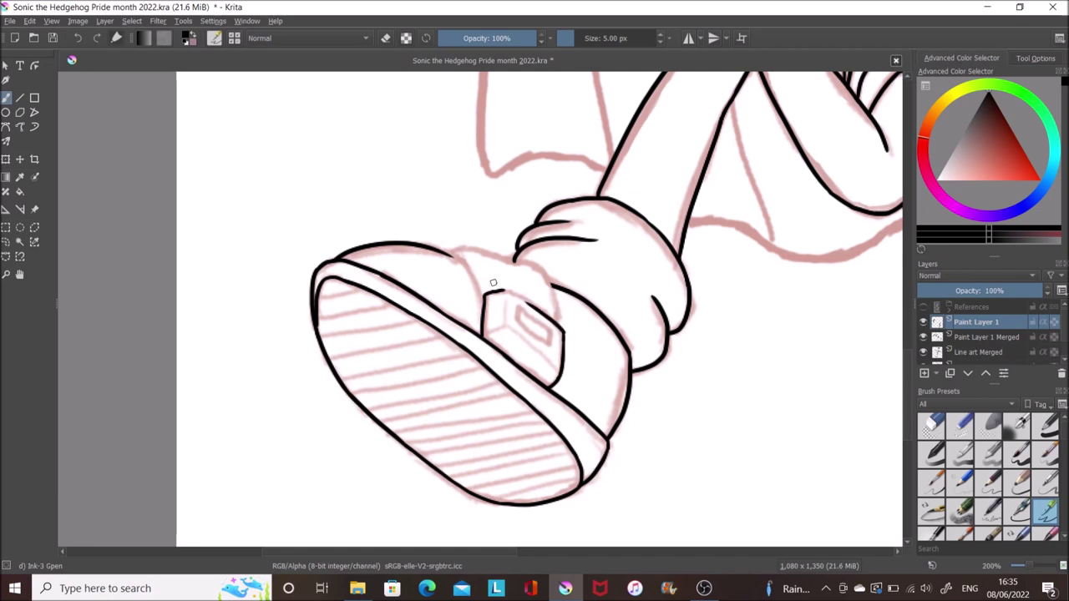
left_click_drag(504, 291, 563, 336)
left_click_drag(485, 336, 504, 323)
left_click_drag(505, 292, 561, 372)
left_click_drag(551, 329, 551, 346)
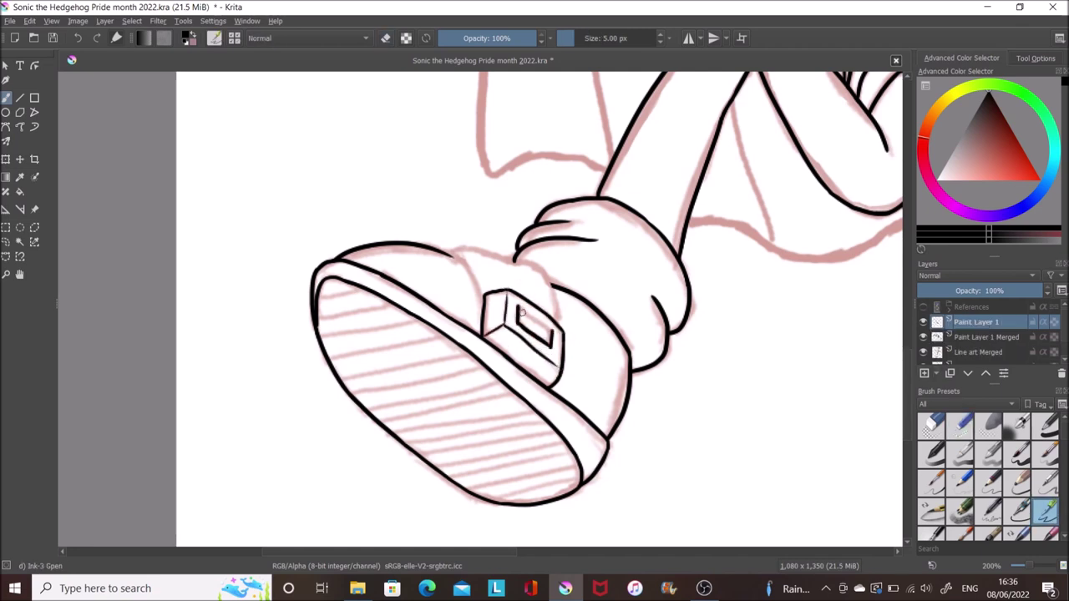
left_click_drag(518, 305, 554, 331)
Tidy the strap strokes, merge the ink into Line art Merged, and save.
key("e")
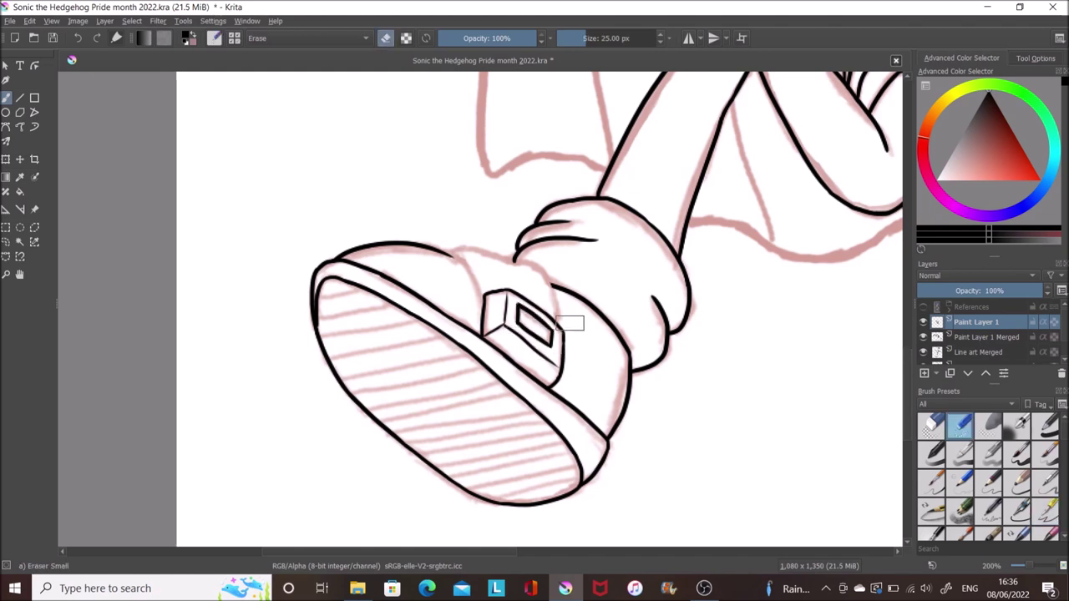
left_click(1044, 511)
mouse_move(482, 296)
left_mouse_down()
mouse_move(458, 251)
mouse_move(526, 261)
mouse_move(559, 316)
left_mouse_up()
key("ctrl+z")
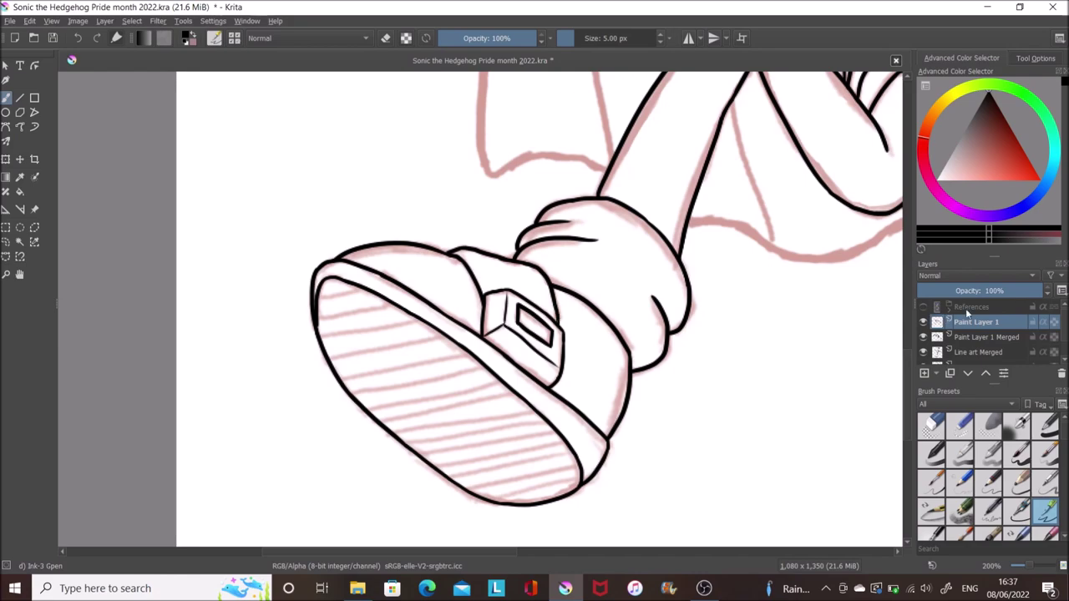
key("ctrl+e")
key("ctrl+e")
key("ctrl+s")
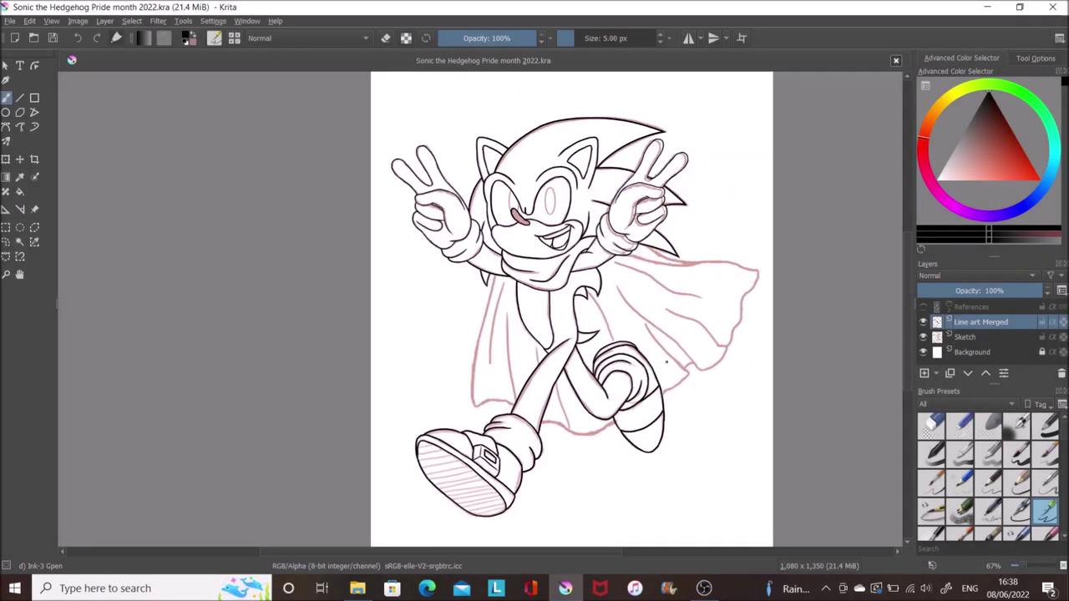
On a new layer, ink the cape's left edge over the sketch.
left_click(925, 373)
key("1")
left_click_drag(387, 429, 413, 218)
key("ctrl+z")
mouse_move(388, 429)
left_mouse_down()
mouse_move(382, 340)
mouse_move(414, 276)
left_mouse_up()
key("ctrl+z")
left_click_drag(392, 342, 420, 233)
key("slash")
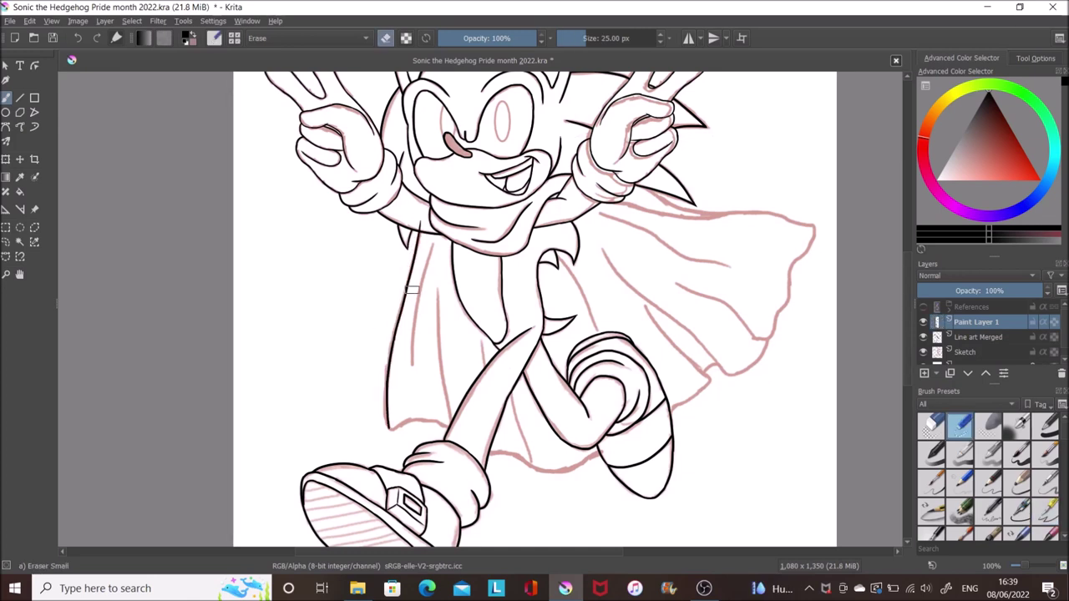
key("slash")
Ink the leg-to-cape line and continue the cape's outer edge upward.
left_click_drag(490, 452, 526, 462)
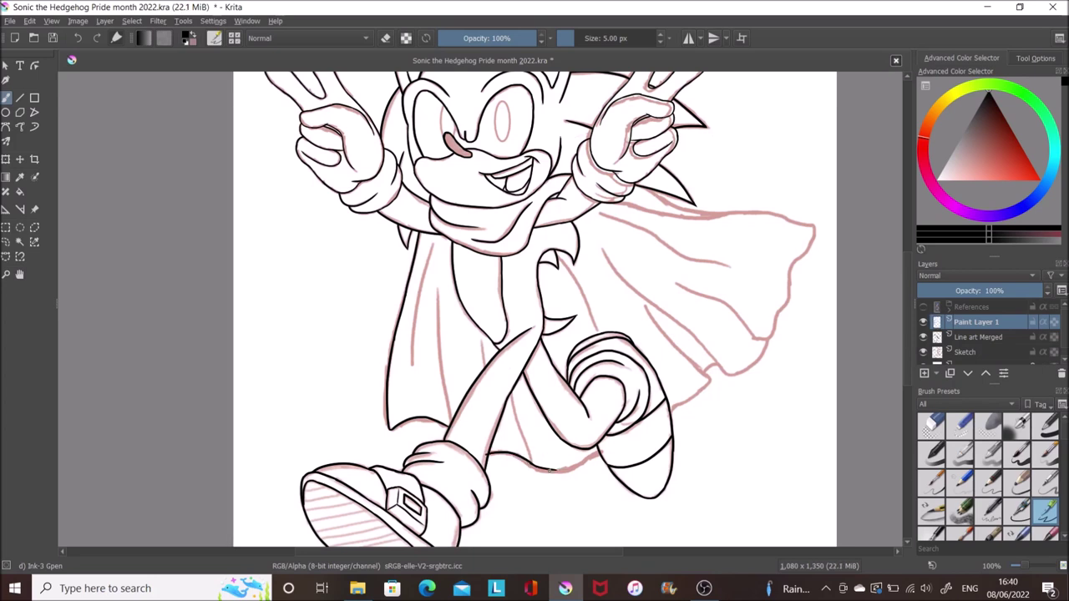
key("slash")
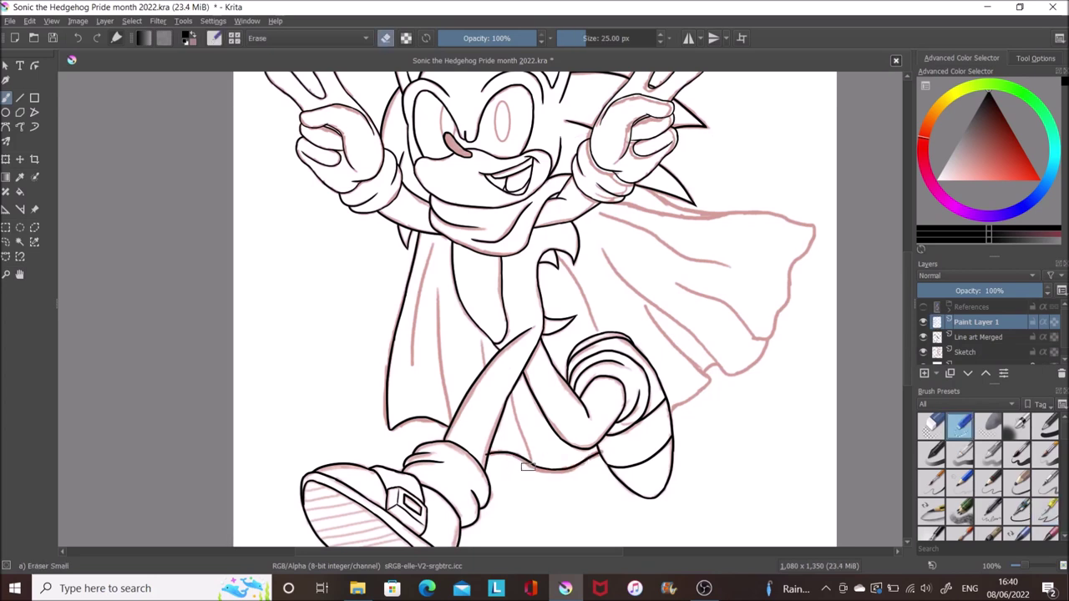
key("slash")
mouse_move(670, 409)
left_mouse_down()
mouse_move(710, 382)
mouse_move(648, 312)
left_mouse_up()
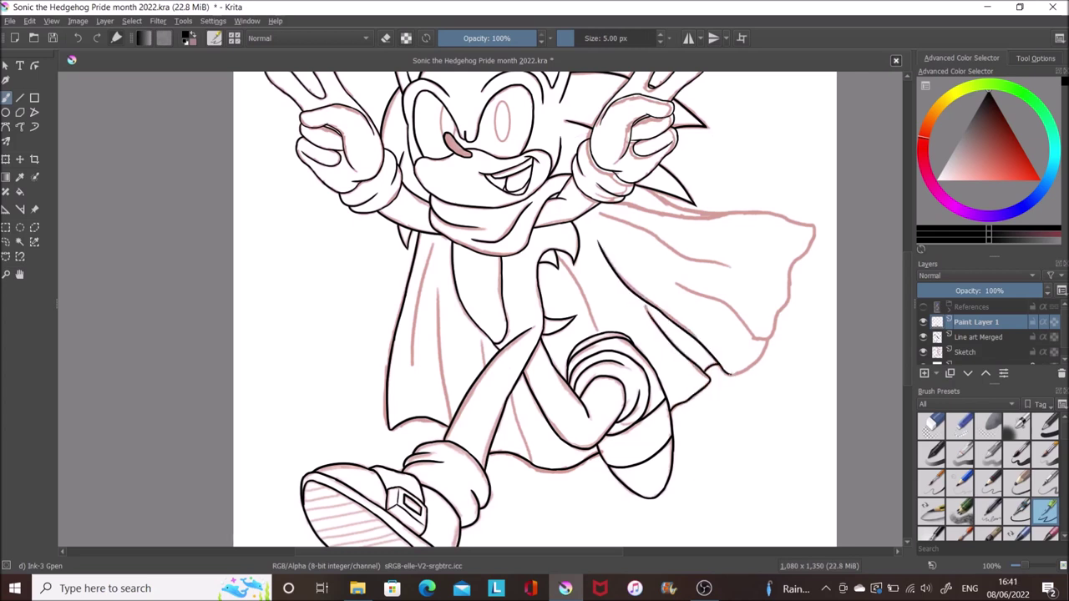
left_click_drag(740, 371, 767, 339)
left_click_drag(789, 286, 814, 224)
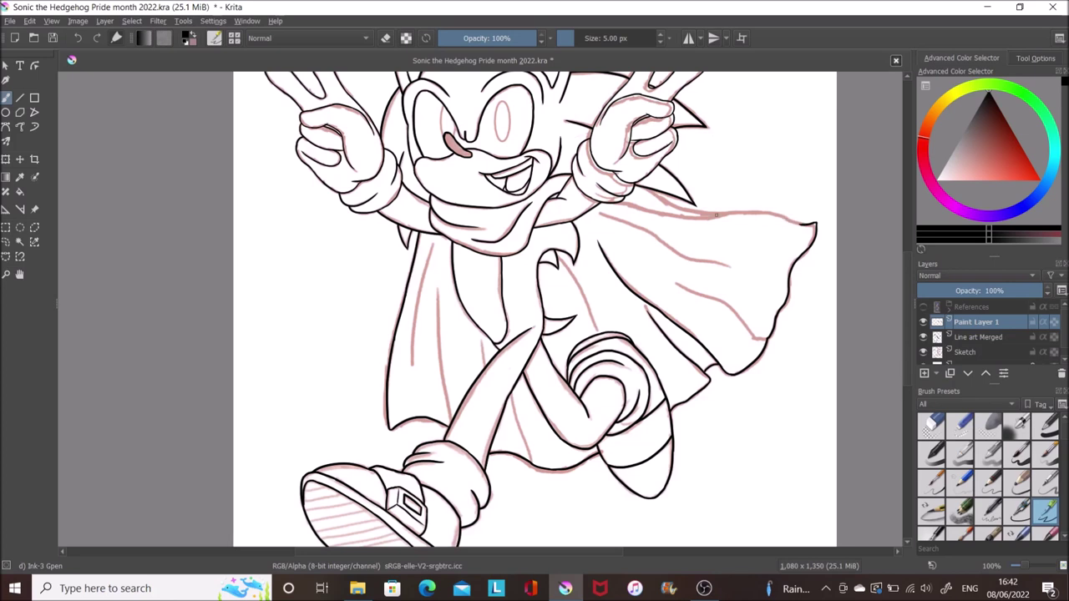
Ink fold lines on the left cape and along the pink guide on the right cape.
key("e")
key("e")
key("e")
key("e")
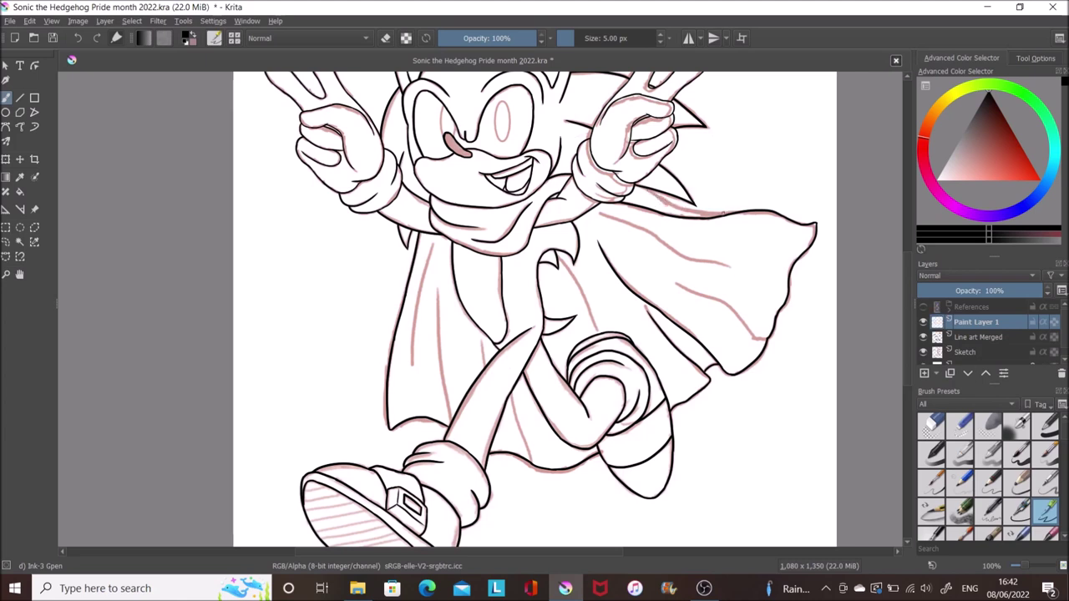
left_click(962, 435)
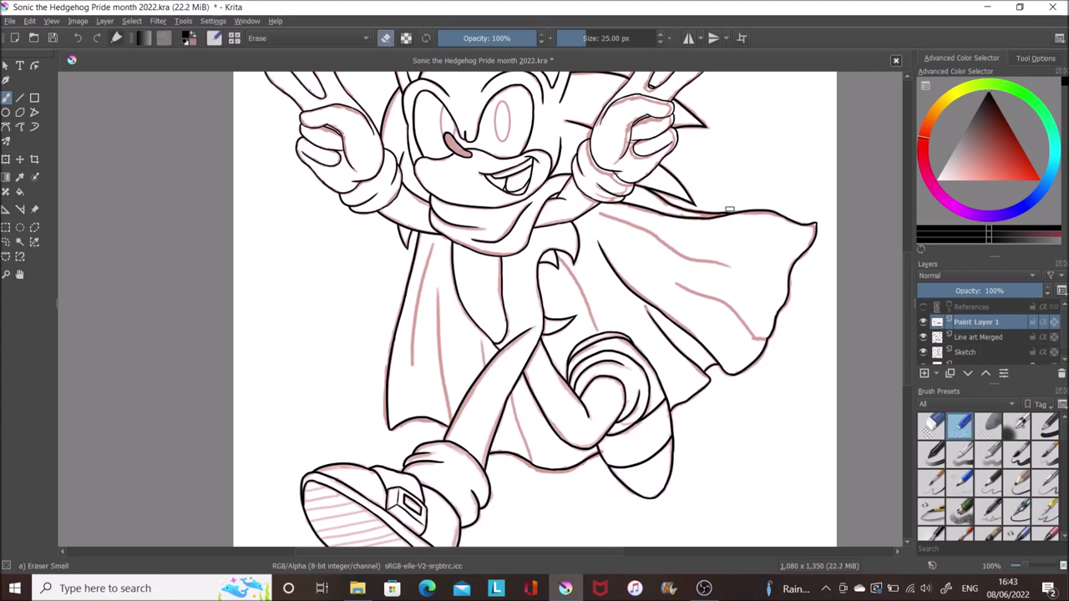
left_click(1045, 511)
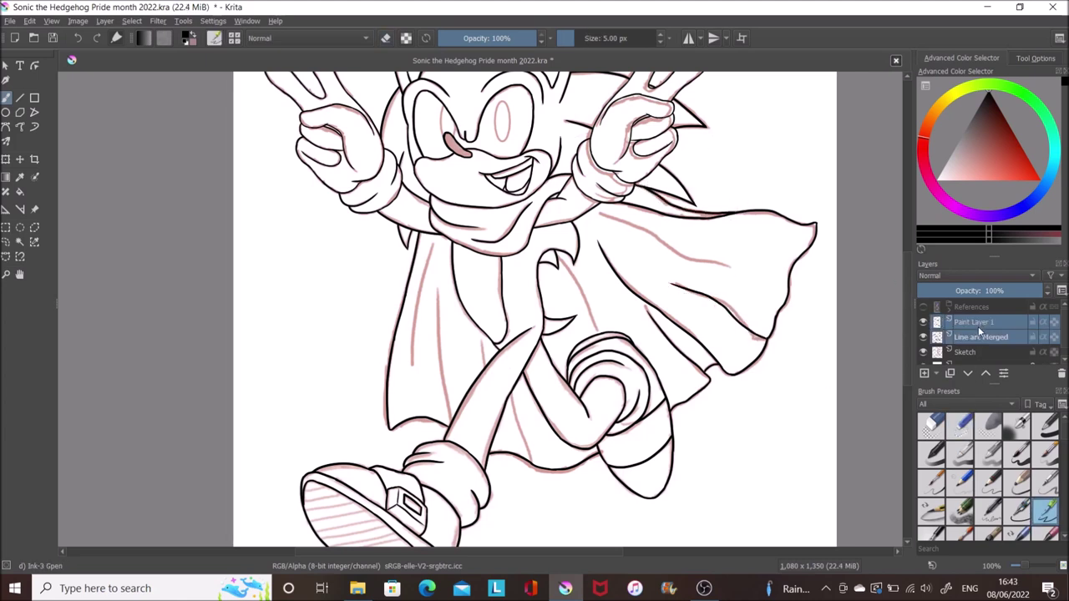
left_click_drag(451, 276, 439, 426)
left_click_drag(430, 242, 414, 367)
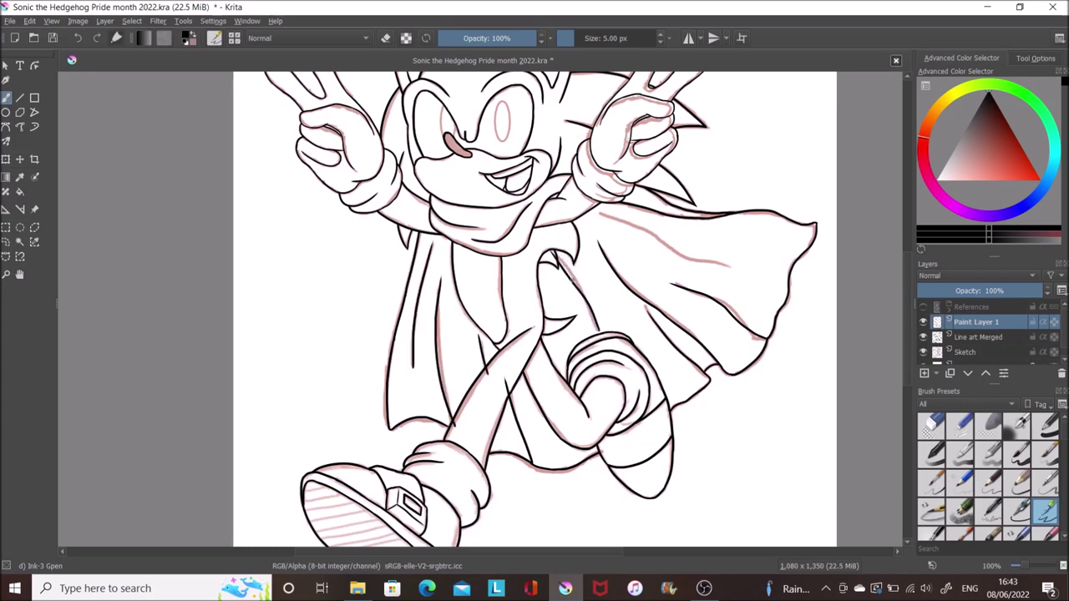
key("/")
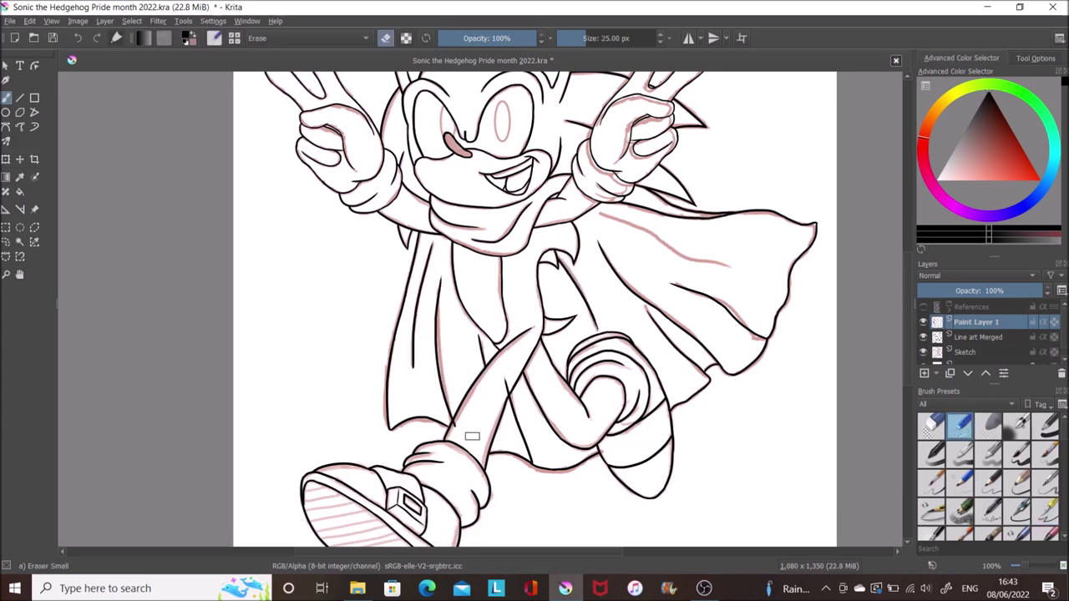
key("/")
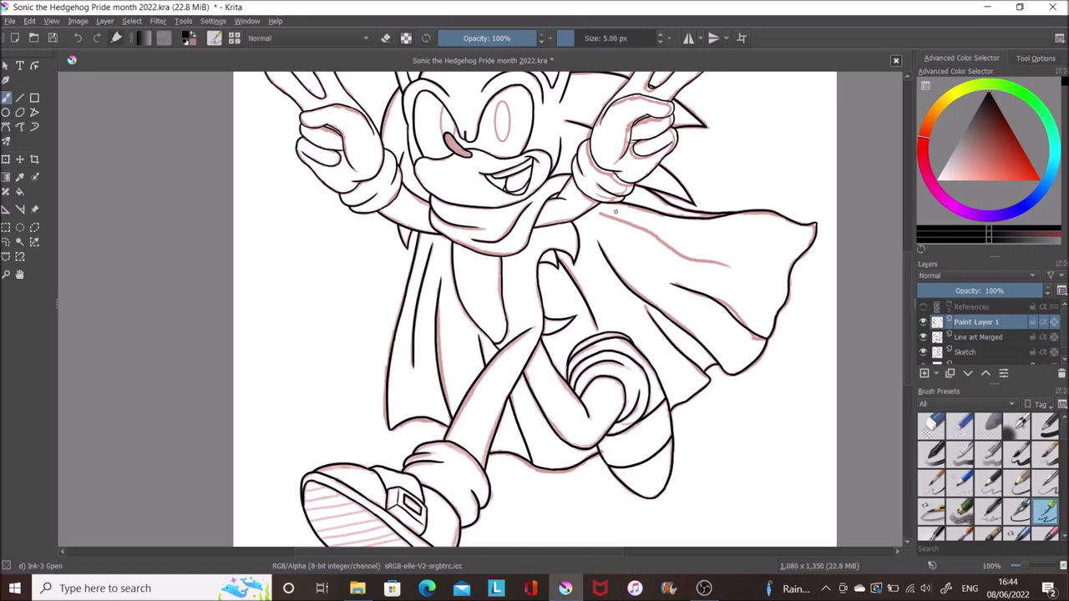
left_click_drag(596, 214, 710, 261)
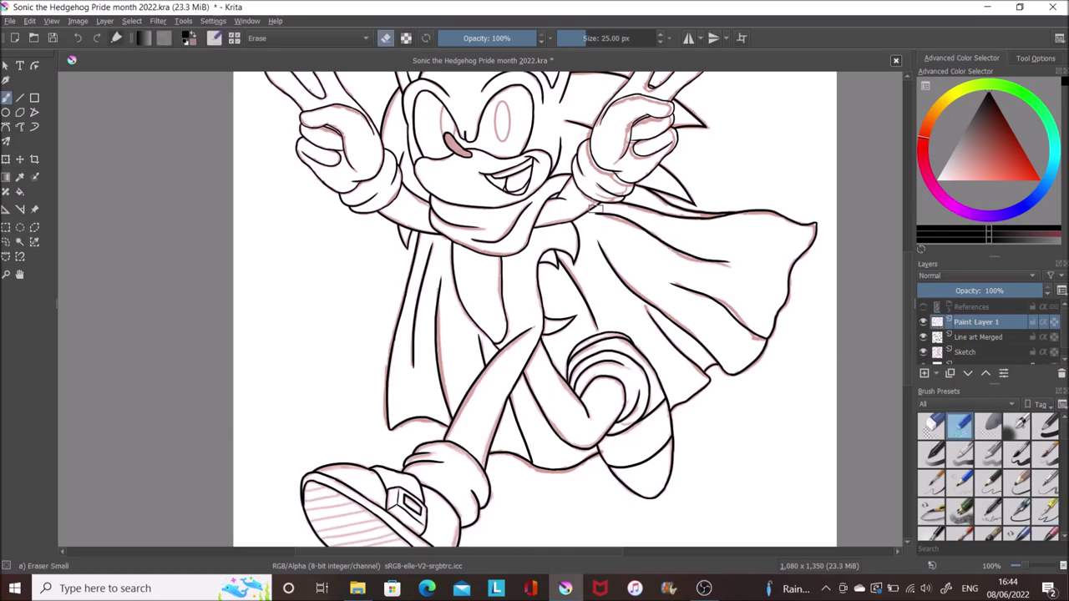
Draw a straight line across the front shoe's sole with the Line tool.
scroll(709, 261, "down", 3)
key("l")
left_click_drag(304, 385, 389, 373)
Duplicate the sole line and shift the copy down to start the hatching.
key("ctrl+j")
key("t")
left_click_drag(353, 231, 353, 239)
key("ctrl+j")
left_click_drag(887, 164, 861, 164)
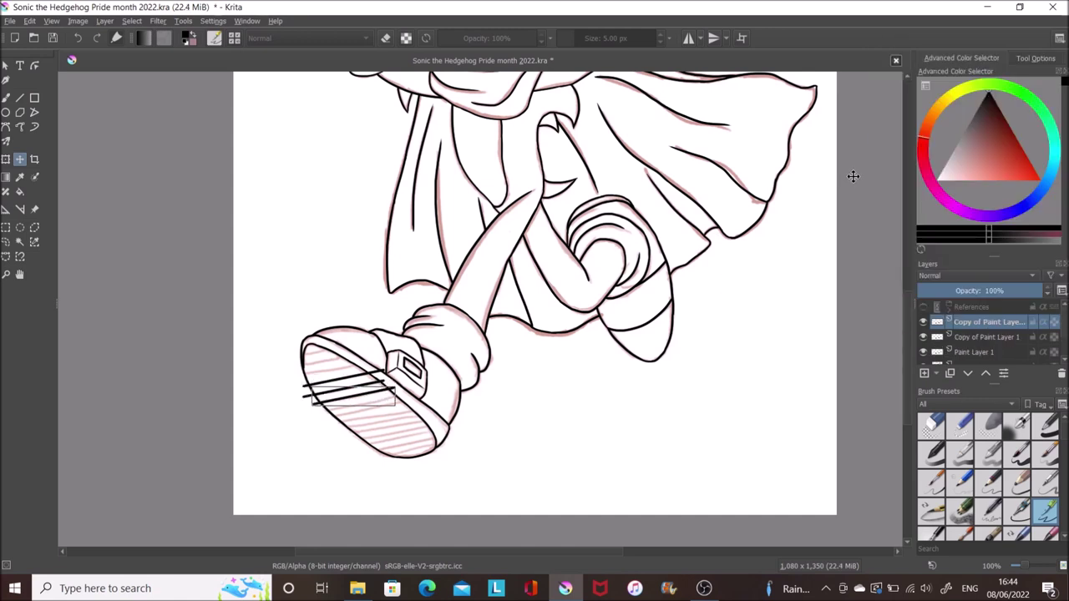
Add ten more hatch line copies nudged evenly down the sole, then fine-tune placement.
key("ctrl+j")
key("shift+Down")
key("ctrl+j")
key("shift+Down")
key("ctrl+j")
key("shift+Down")
key("ctrl+j")
key("shift+Down")
key("ctrl+j")
key("shift+Down")
key("ctrl+j")
key("shift+Down")
key("ctrl+j")
key("shift+Down")
key("ctrl+j")
key("shift+Down")
key("ctrl+j")
key("shift+Down")
key("ctrl+j")
key("shift+Down")
key("shift+Up")
key("shift+Up")
key("shift+Up")
key("shift+Up")
key("shift+Up")
key("shift+Up")
key("shift+Up")
key("shift+Left")
key("shift+Left")
key("shift+Left")
key("shift+Left")
key("shift+Left")
key("shift+Left")
key("shift+Up")
key("shift+Up")
key("shift+Up")
key("shift+Up")
Merge the hatch copies and erase ends overhanging the sole outline at lowered opacity.
scroll(977, 301, "down", 5)
scroll(982, 314, "down", 5)
key("ctrl+e")
left_click(6, 97)
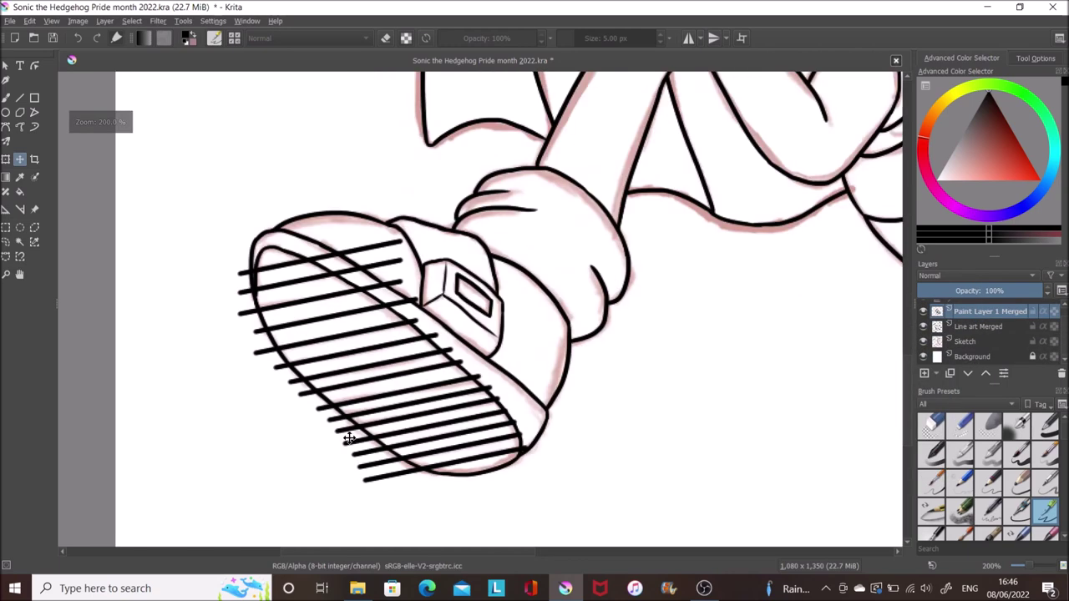
left_click(982, 290)
left_click(960, 425)
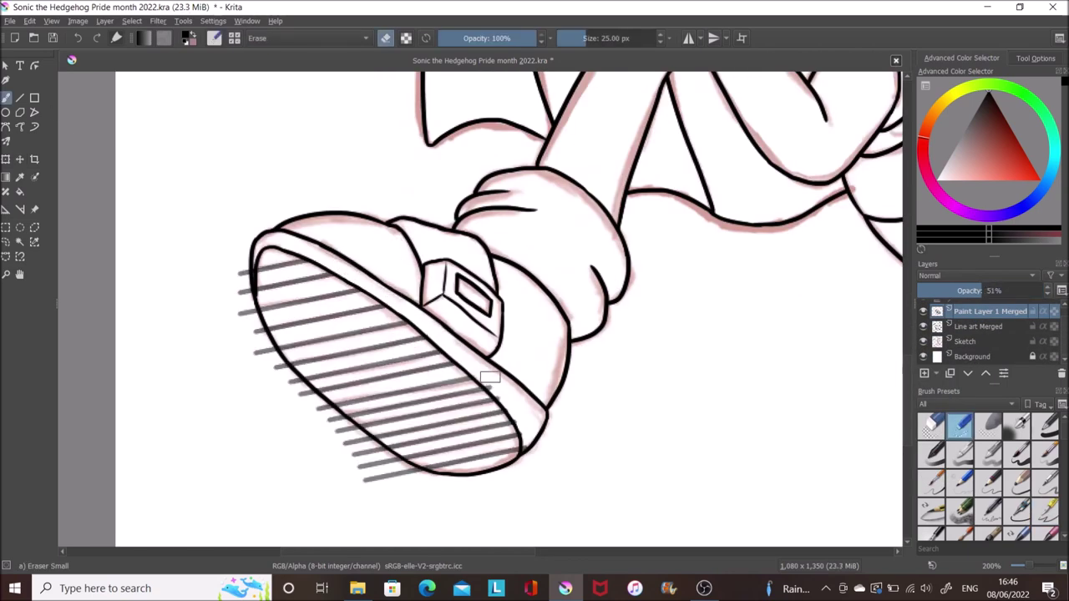
mouse_move(410, 475)
left_mouse_down()
mouse_move(292, 389)
mouse_move(241, 305)
mouse_move(242, 275)
left_mouse_up()
Restore full opacity and merge the hatch lines into Line art Merged.
left_click(1043, 290)
left_click(998, 328, "ctrl")
key("ctrl+e")
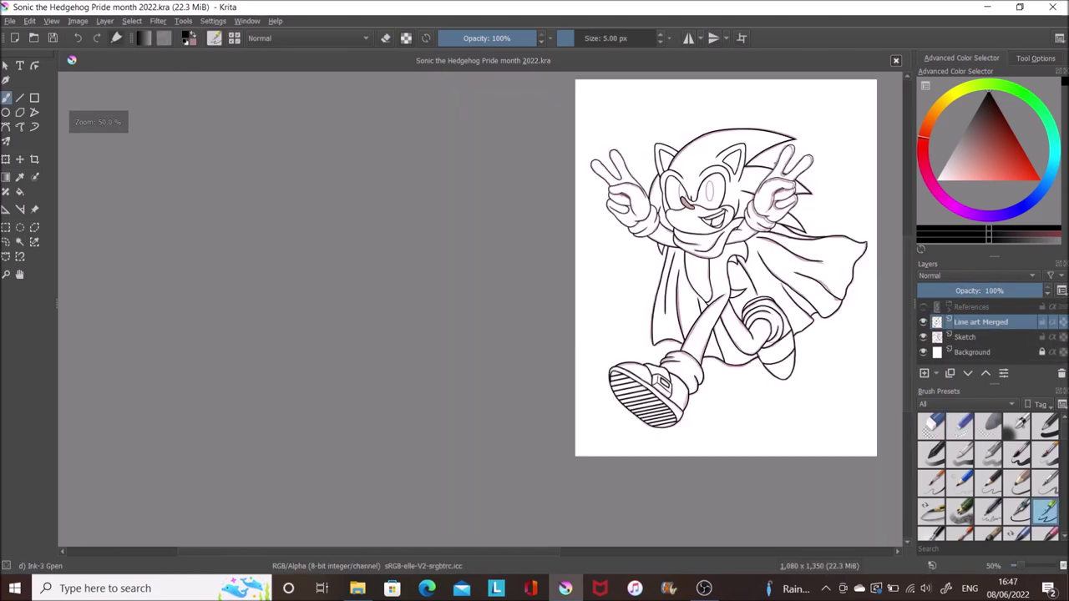
Remove the sketch layers and set up a new Colours layer with the inking pen.
key("Insert")
left_click(20, 159)
right_click(977, 321)
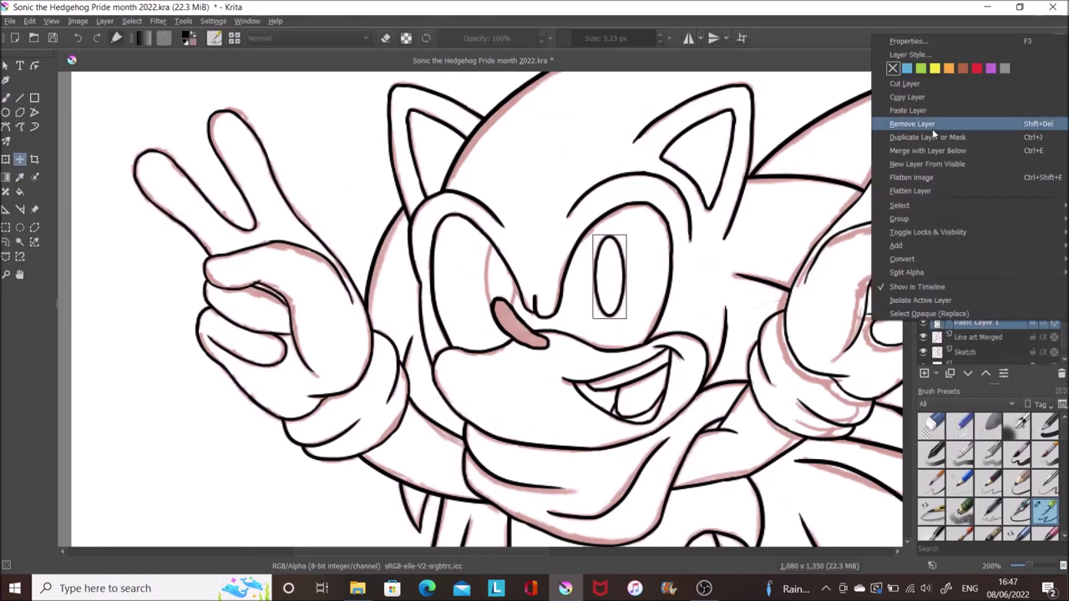
mouse_move(609, 275)
left_mouse_down()
mouse_move(501, 272)
mouse_move(529, 298)
left_mouse_up()
left_click(960, 426)
key("ctrl+e")
left_click(1043, 511)
key("minus")
key("minus")
key("minus")
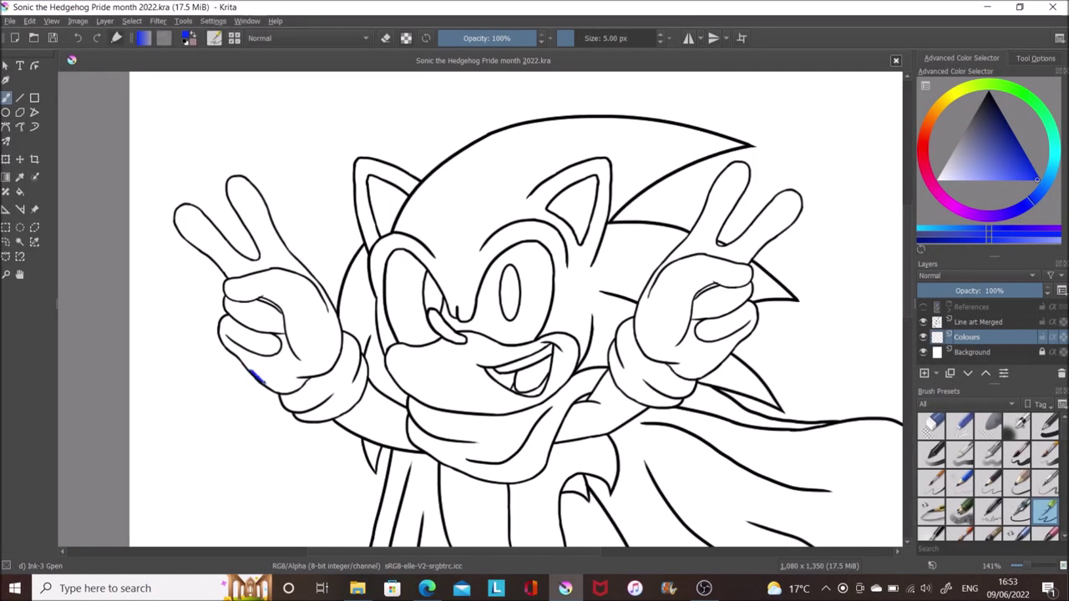
Trace the left peace-sign glove's outline in blue.
left_click_drag(264, 382, 284, 404)
mouse_move(237, 357)
left_mouse_down()
mouse_move(222, 338)
mouse_move(227, 290)
left_mouse_up()
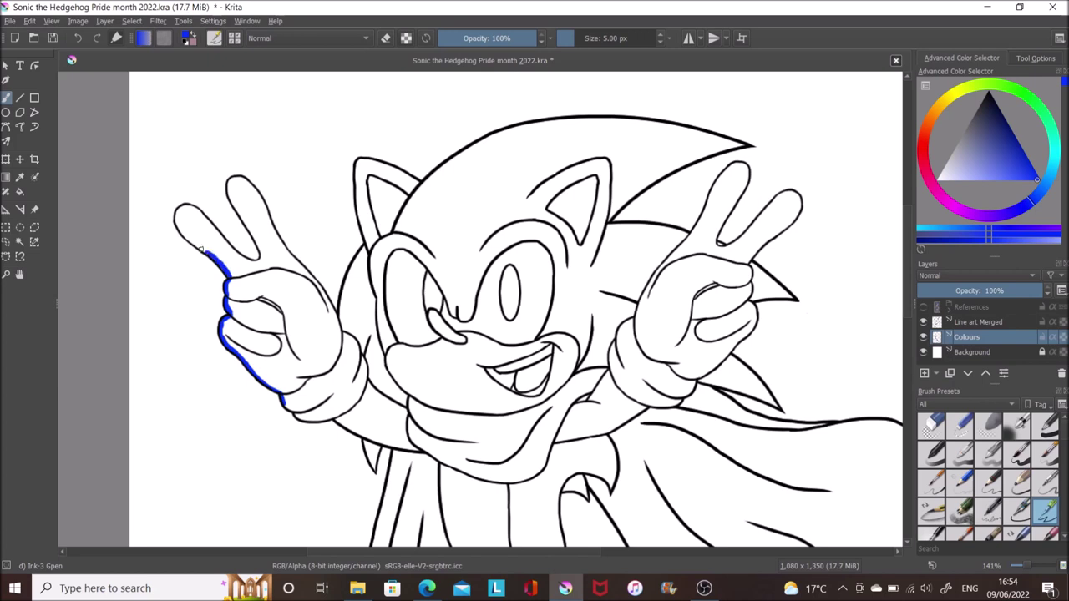
left_click_drag(195, 209, 231, 245)
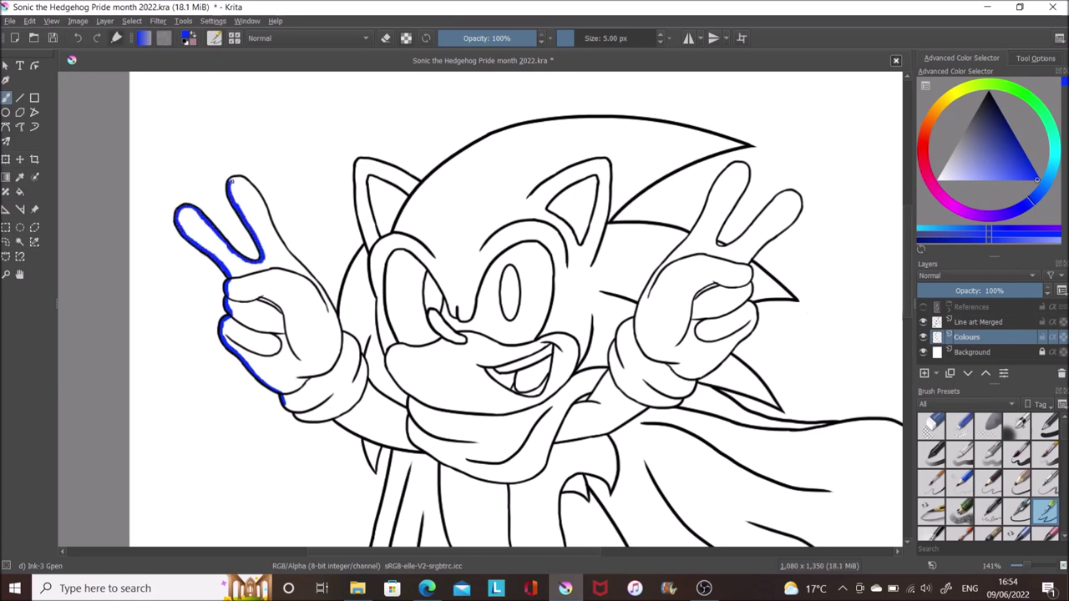
left_click_drag(328, 305, 338, 325)
Duplicate the blue outline, mirror it horizontally, and move it onto the right hand.
key("ctrl+j")
left_click(105, 21)
key("t")
left_click_drag(810, 351, 786, 351)
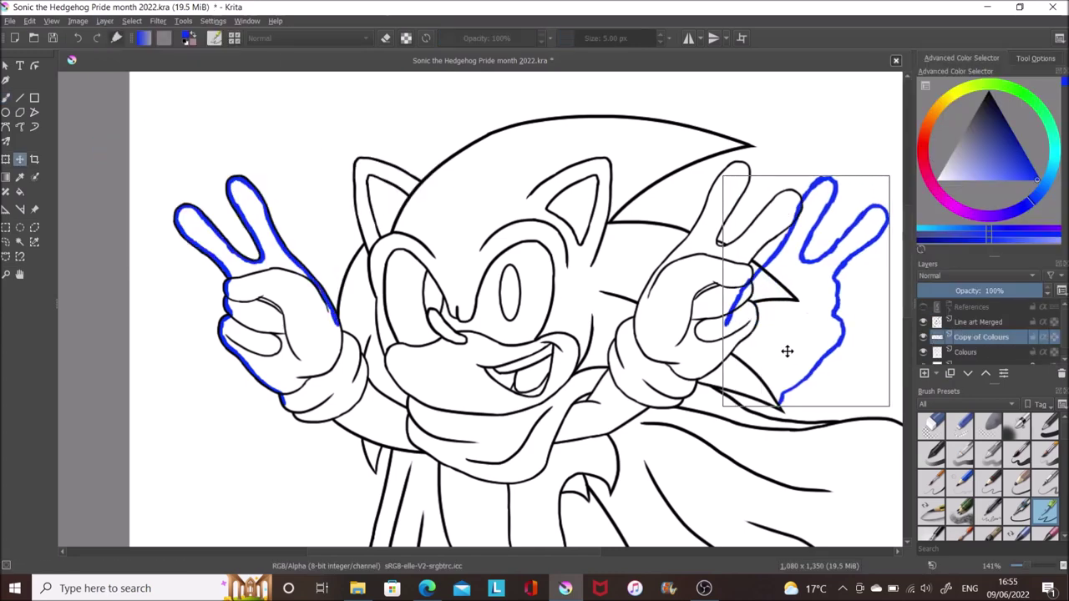
Merge the mirrored copy into the Colours layer and fill the spikes beside the right hand blue.
key("b")
key("ctrl+e")
left_click_drag(758, 298, 752, 294)
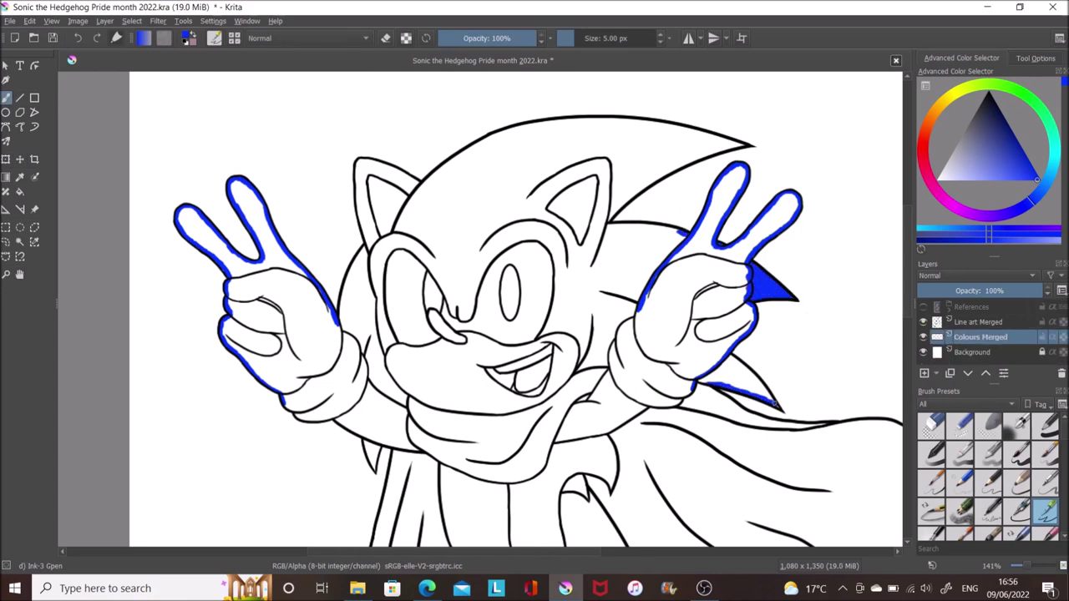
mouse_move(694, 384)
left_mouse_down()
mouse_move(789, 426)
mouse_move(893, 422)
left_mouse_up()
Trace the blue outline over the quills, top and left side of the head, ear and left glove.
mouse_move(601, 224)
left_mouse_down()
mouse_move(680, 232)
mouse_move(626, 198)
mouse_move(734, 145)
left_mouse_up()
mouse_move(422, 182)
left_mouse_down()
mouse_move(494, 137)
mouse_move(561, 121)
mouse_move(668, 127)
left_mouse_up()
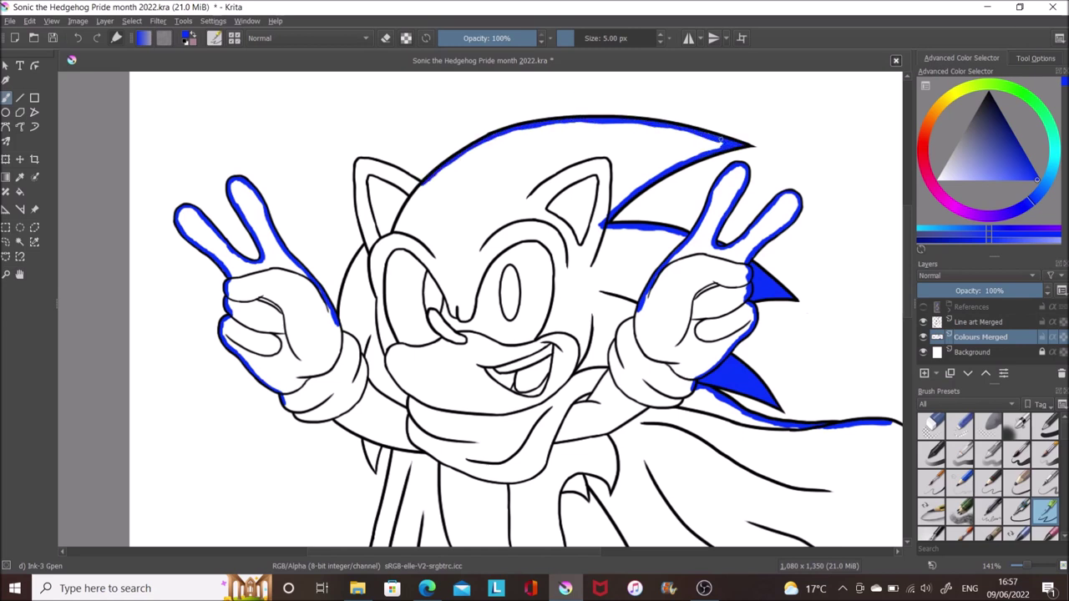
mouse_move(338, 321)
left_mouse_down()
mouse_move(366, 250)
mouse_move(357, 210)
left_mouse_up()
left_click_drag(358, 159, 407, 177)
left_click_drag(284, 402, 328, 417)
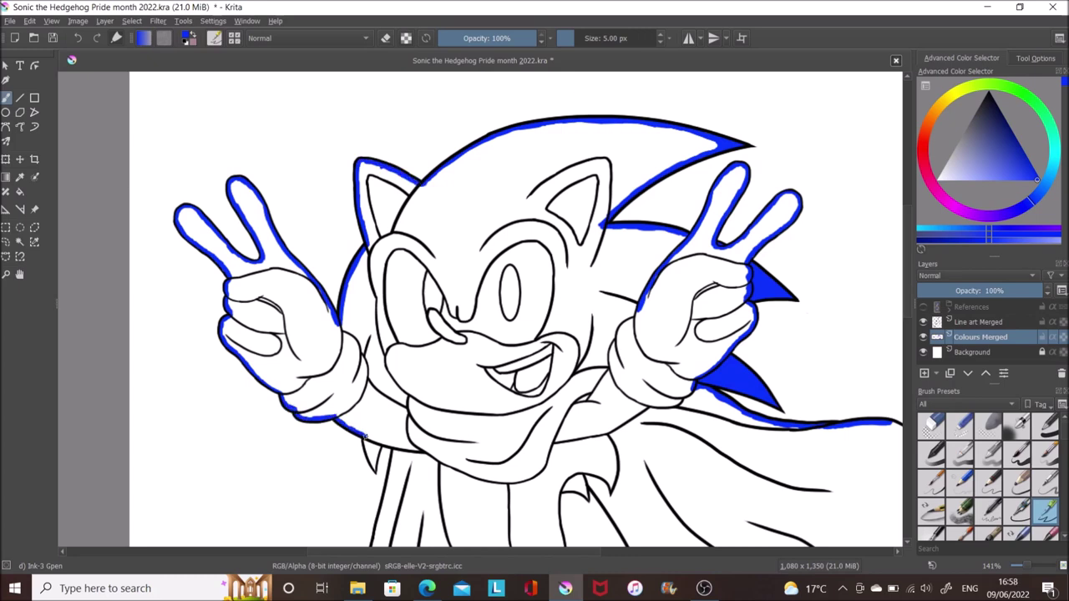
scroll(679, 411, "down", 5)
mouse_move(349, 484)
left_mouse_down()
mouse_move(351, 392)
mouse_move(386, 252)
left_mouse_up()
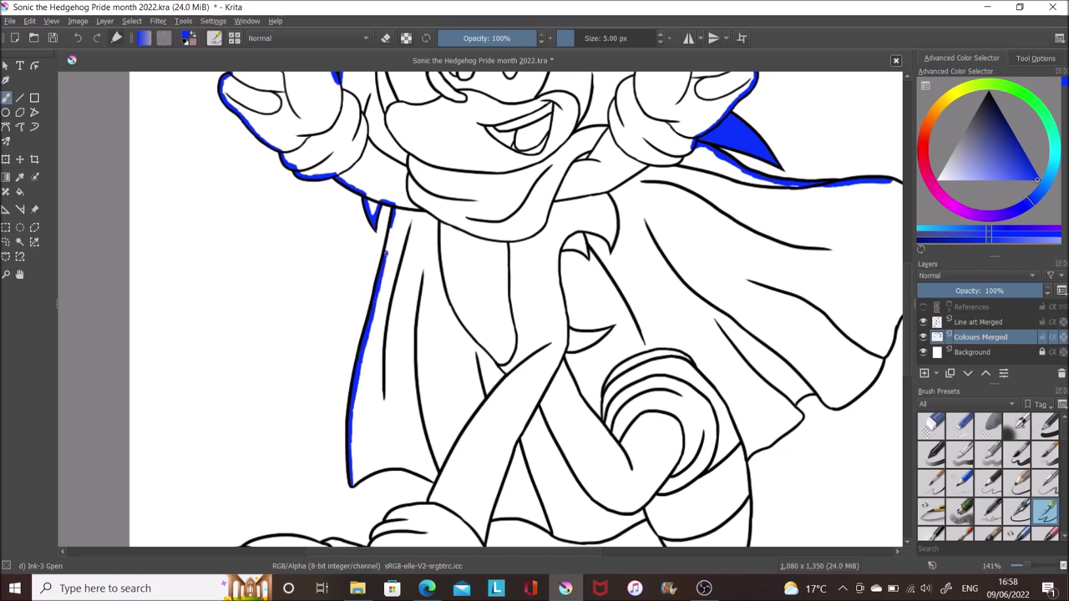
Continue the blue outline along the cape bottom, shoe sole, leg and shorts hem, and save.
left_click_drag(351, 482, 389, 466)
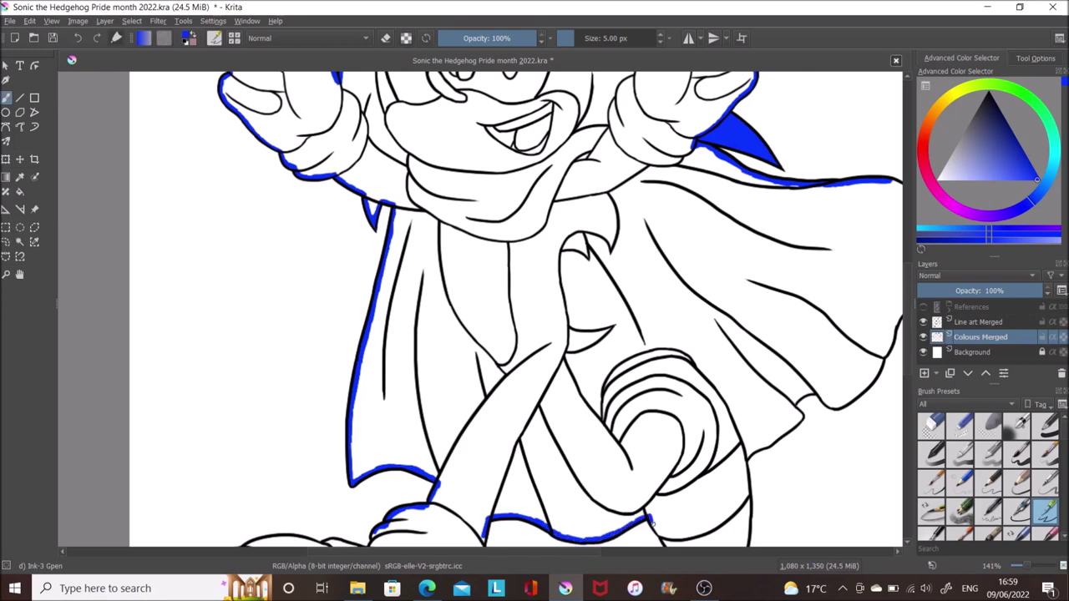
scroll(653, 524, "down", 5)
mouse_move(232, 383)
left_mouse_down()
mouse_move(229, 354)
mouse_move(282, 318)
mouse_move(372, 332)
left_mouse_up()
mouse_move(235, 389)
left_mouse_down()
mouse_move(325, 482)
mouse_move(371, 499)
mouse_move(416, 483)
left_mouse_up()
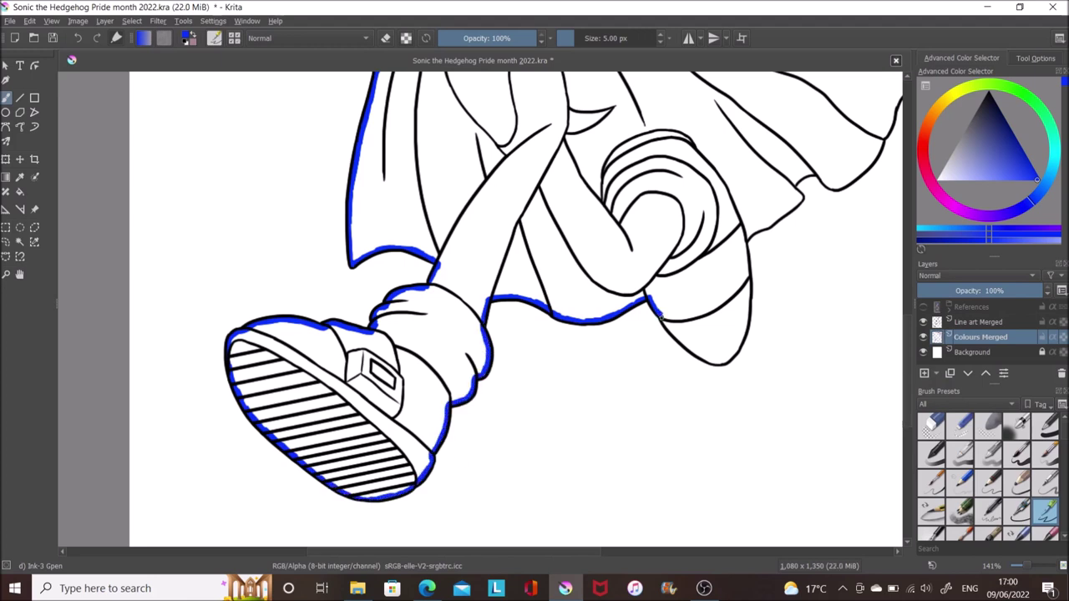
left_click_drag(659, 314, 700, 355)
mouse_move(746, 275)
left_mouse_down()
mouse_move(750, 234)
mouse_move(789, 208)
left_mouse_up()
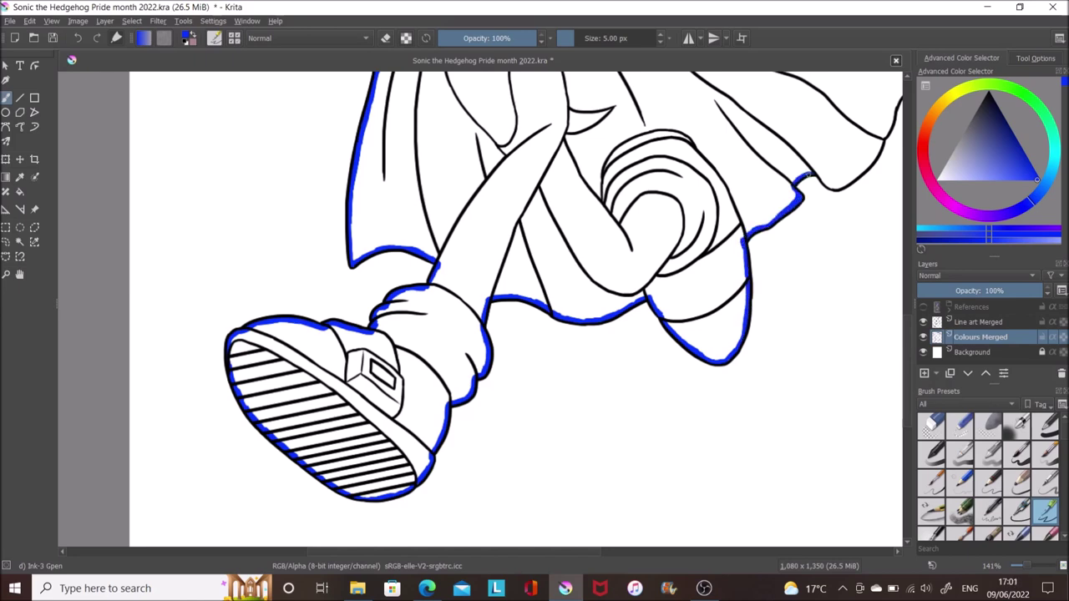
key("ctrl+s")
Close the outline along the cape edge, flood the figure solid blue, save, and patch a gap.
mouse_move(852, 177)
left_mouse_down()
mouse_move(677, 126)
mouse_move(670, 385)
mouse_move(705, 313)
left_mouse_up()
left_click_drag(720, 275, 738, 232)
left_click_drag(759, 192, 700, 175)
key("shift+BackSpace")
key("ctrl+s")
left_click_drag(522, 121, 509, 143)
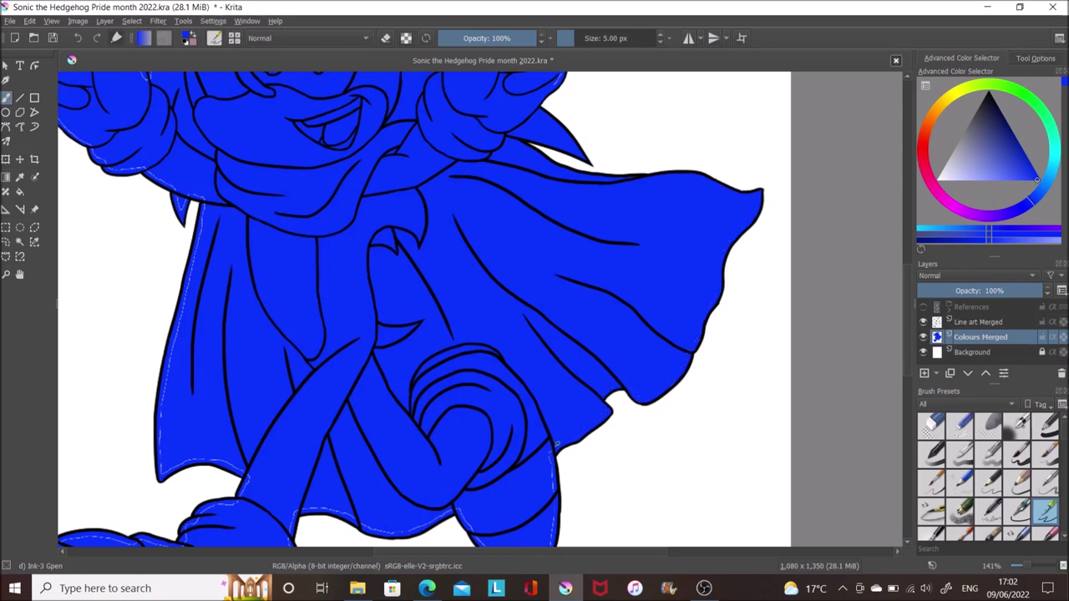
Pan over the blue fill, undo the stray light stroke on the hand, and select Eraser Small.
left_click_drag(555, 442, 639, 366)
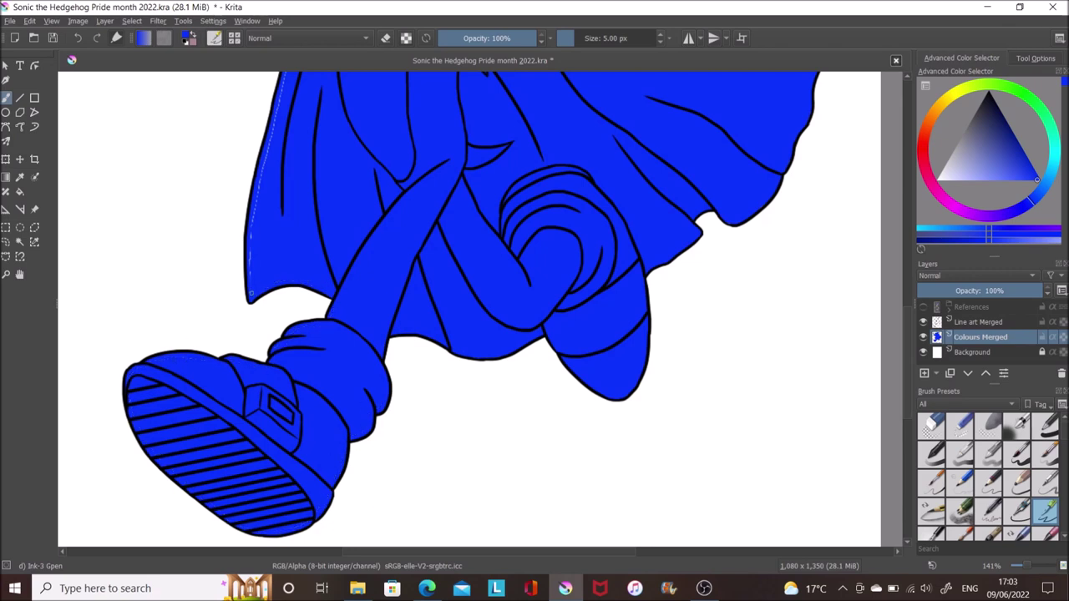
left_click_drag(275, 123, 294, 426)
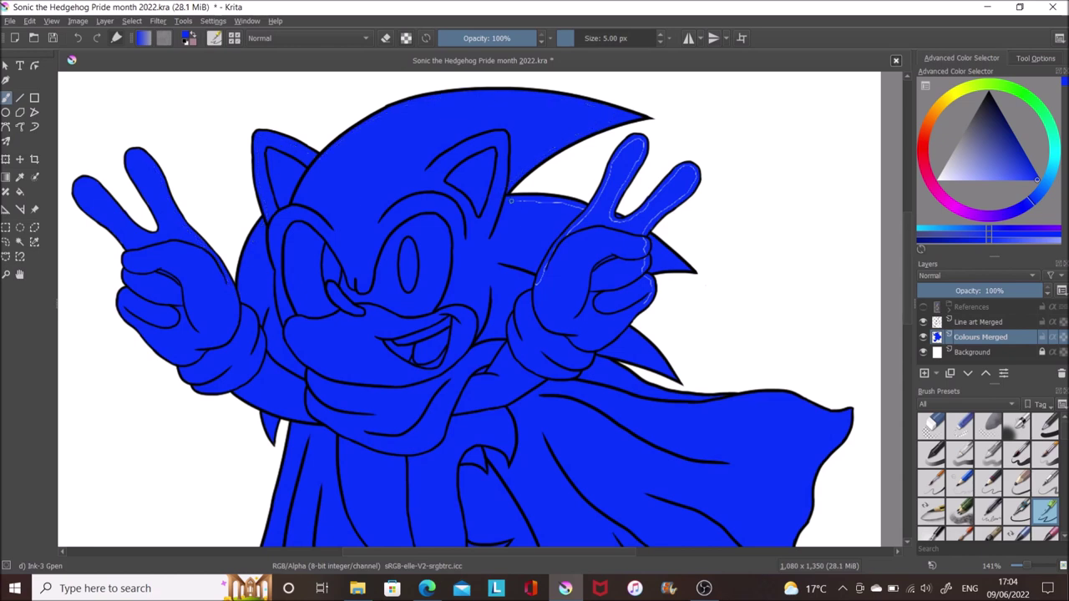
key("ctrl+z")
key("ctrl+z")
left_click(958, 426)
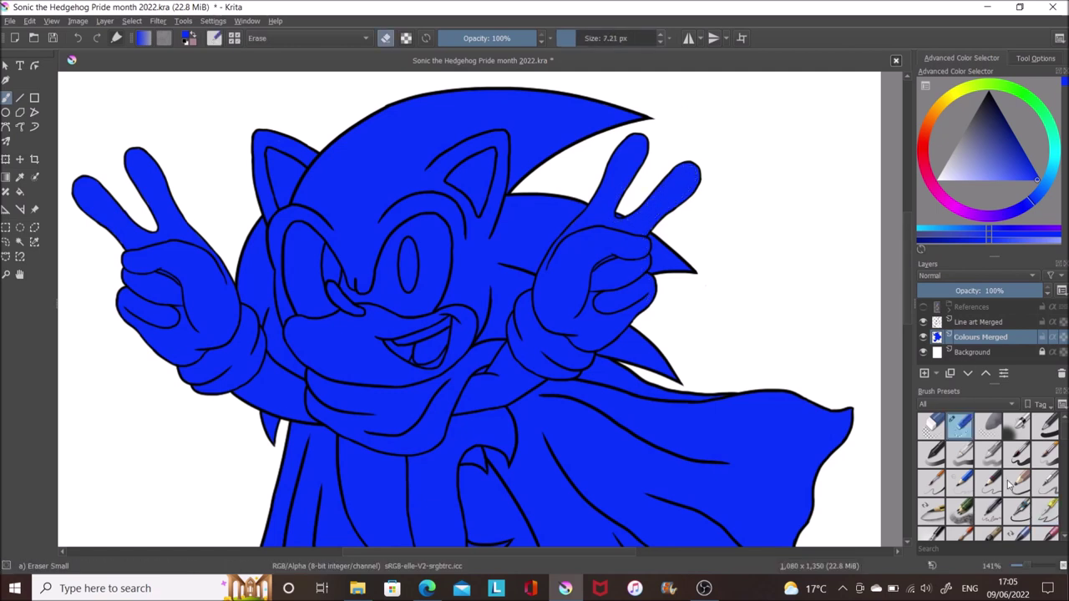
Add a new layer under the blue fill named 'Peach fur' with the inking pen active.
key("slash")
key("ctrl+shift+g")
double_click(994, 352)
type("Peach fur")
key("Return")
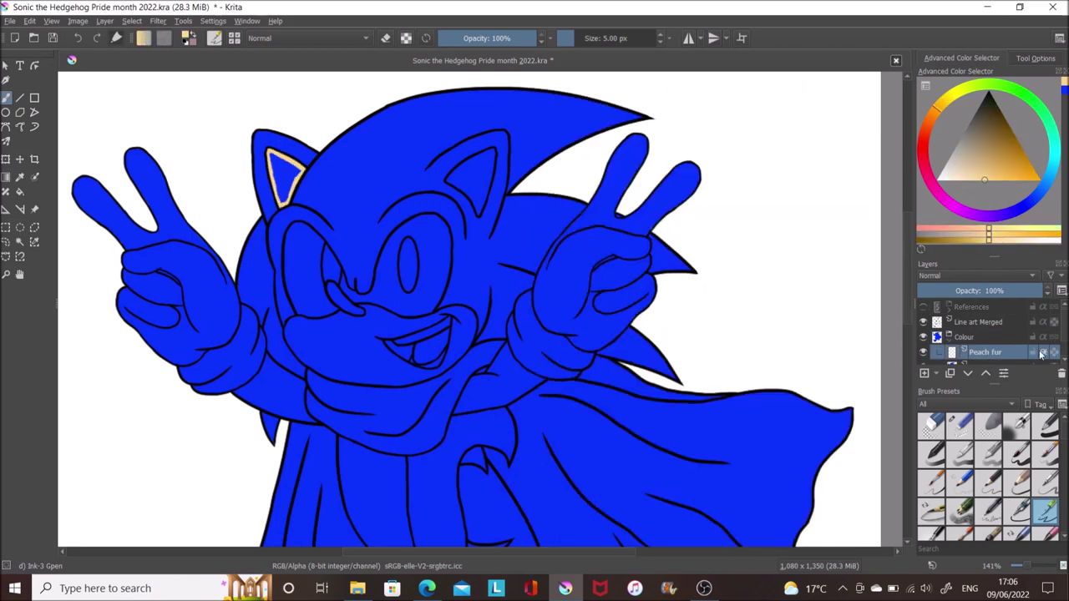
Paint the inner ears peach, outline and fill the muzzle peach, and save.
left_click_drag(287, 158, 294, 171)
left_click_drag(494, 150, 471, 197)
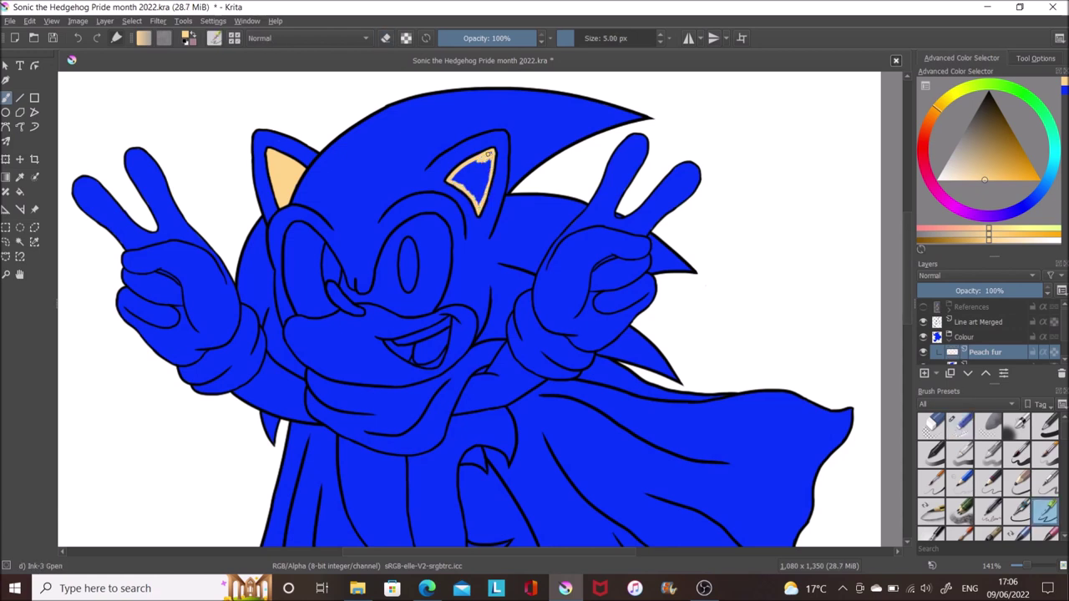
left_click_drag(480, 165, 471, 183)
left_click_drag(288, 327, 315, 322)
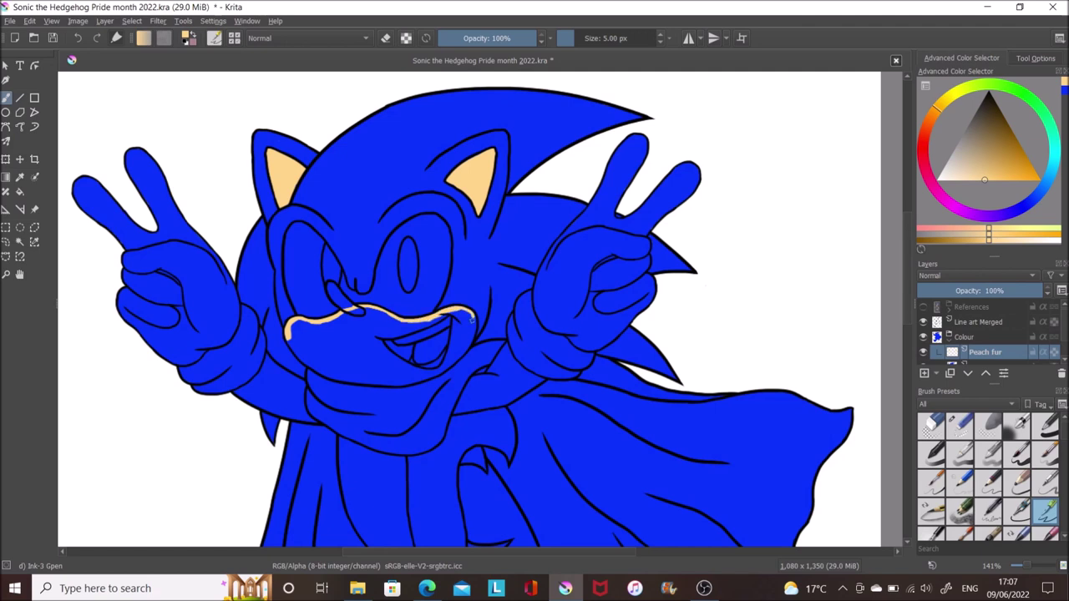
left_click_drag(306, 361, 346, 381)
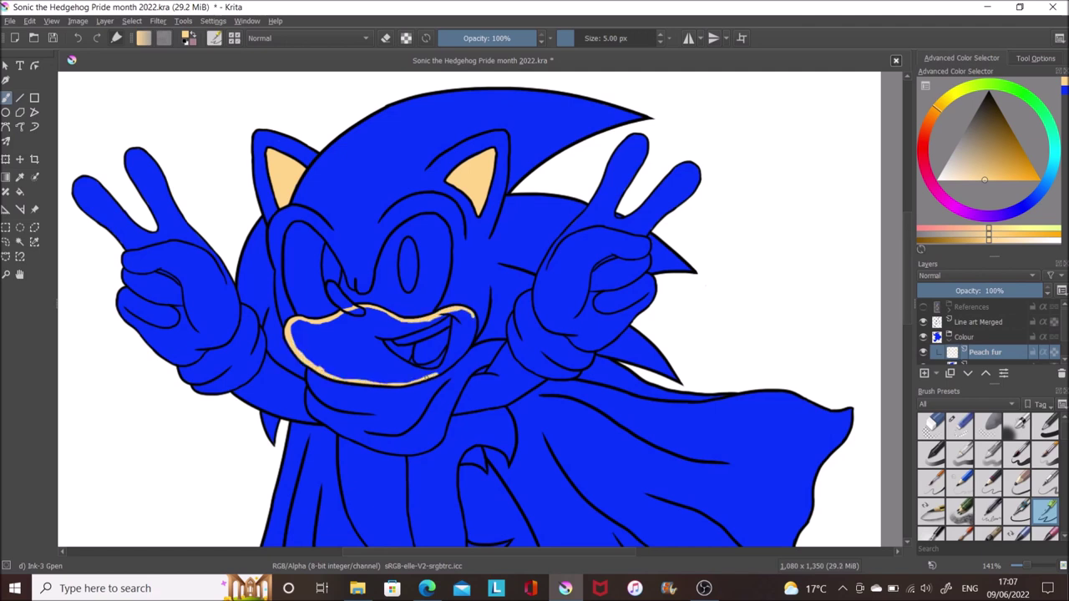
key("f")
left_click(358, 313)
key("b")
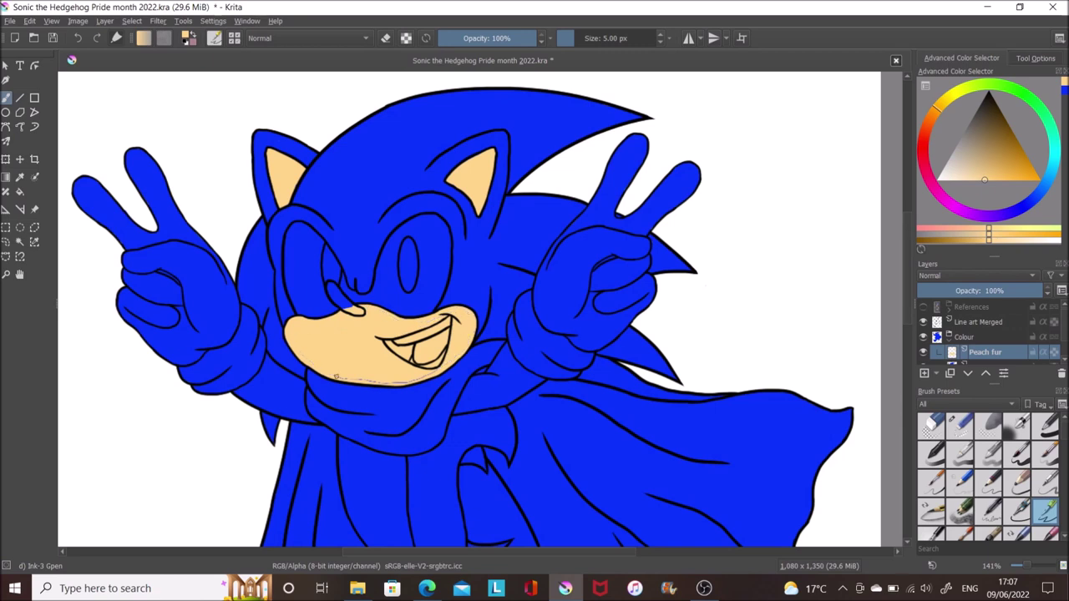
key("ctrl+s")
Outline and fill the arm patch below the glove and the chest patch peach, then save.
left_click(302, 386)
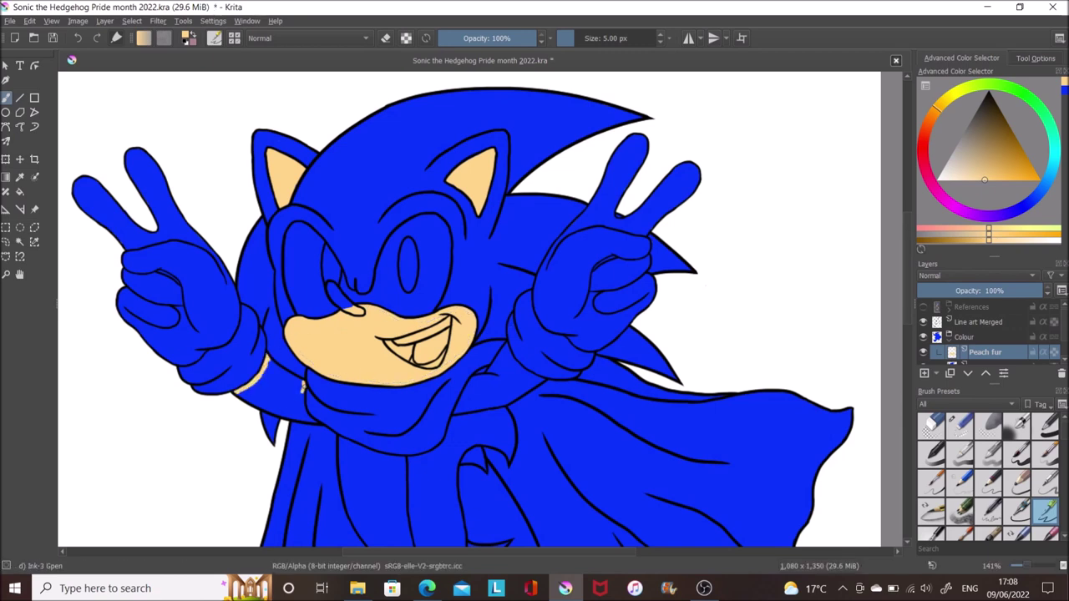
left_click_drag(239, 391, 313, 422)
key("shift+BackSpace")
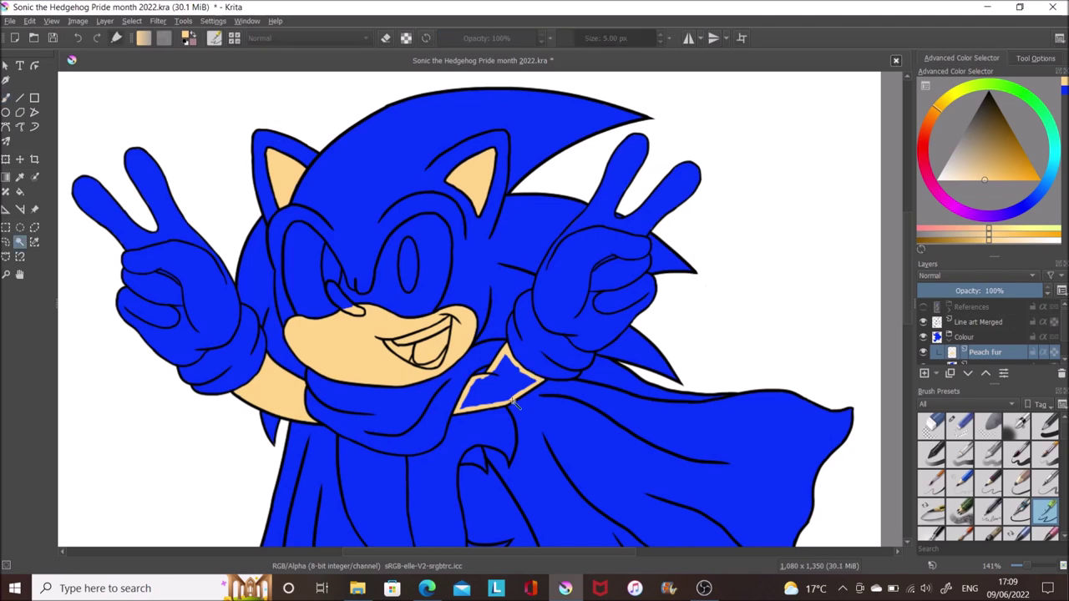
key("shift+BackSpace")
key("ctrl+s")
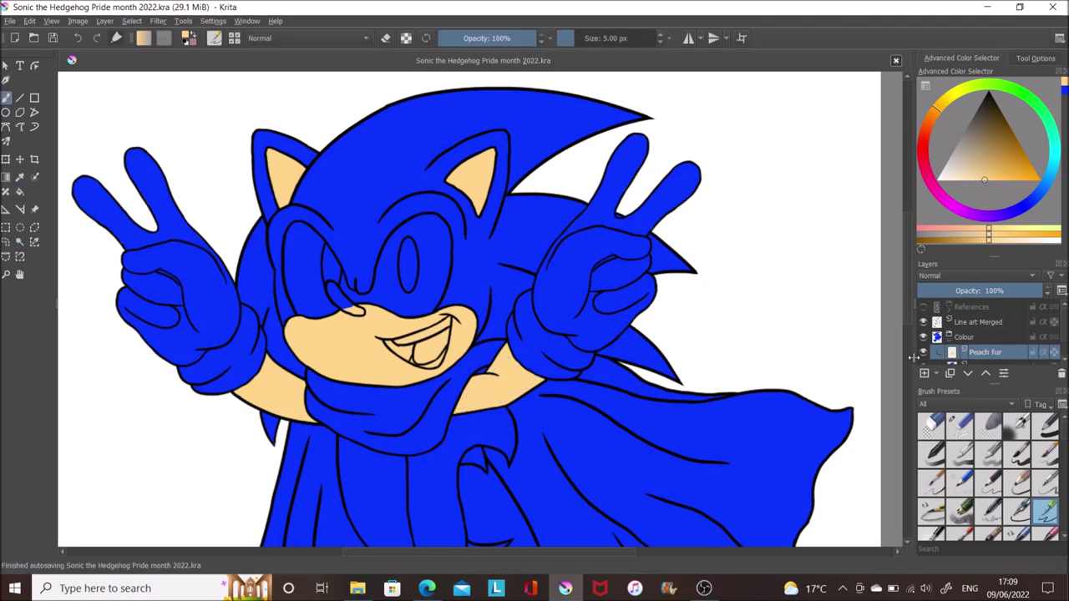
Refill the chest patch peach, save, and touch up its right edge.
scroll(501, 393, "down", 5)
left_click_drag(340, 197, 399, 338)
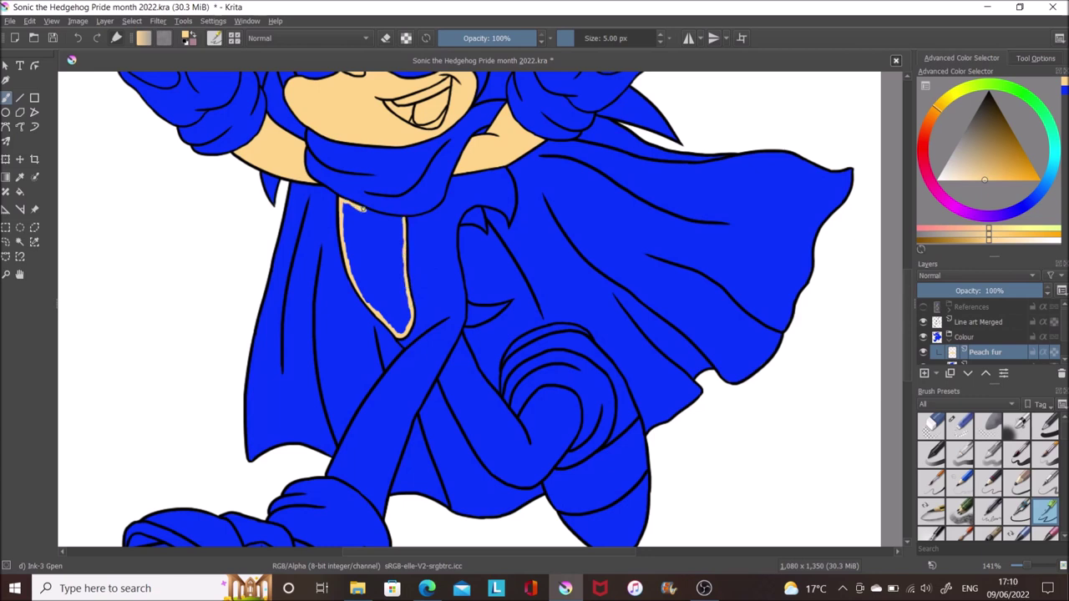
key("shift+BackSpace")
key("ctrl+s")
left_click_drag(394, 325, 403, 269)
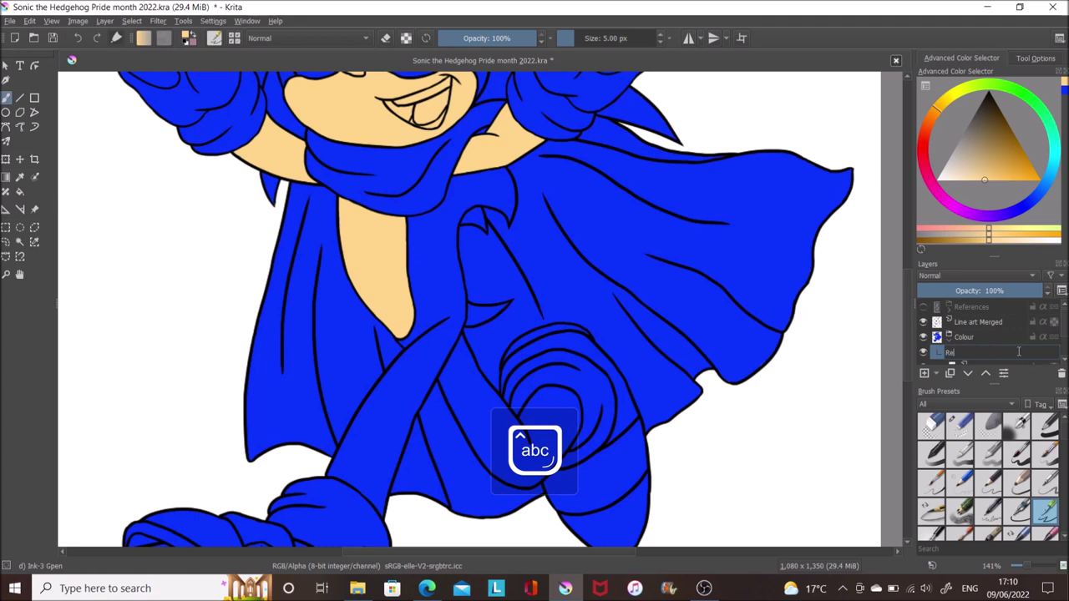
Sample red from the shoe reference, hide the reference, paint the back shoe's top red, and save.
left_click(751, 250, "ctrl")
left_click(923, 306)
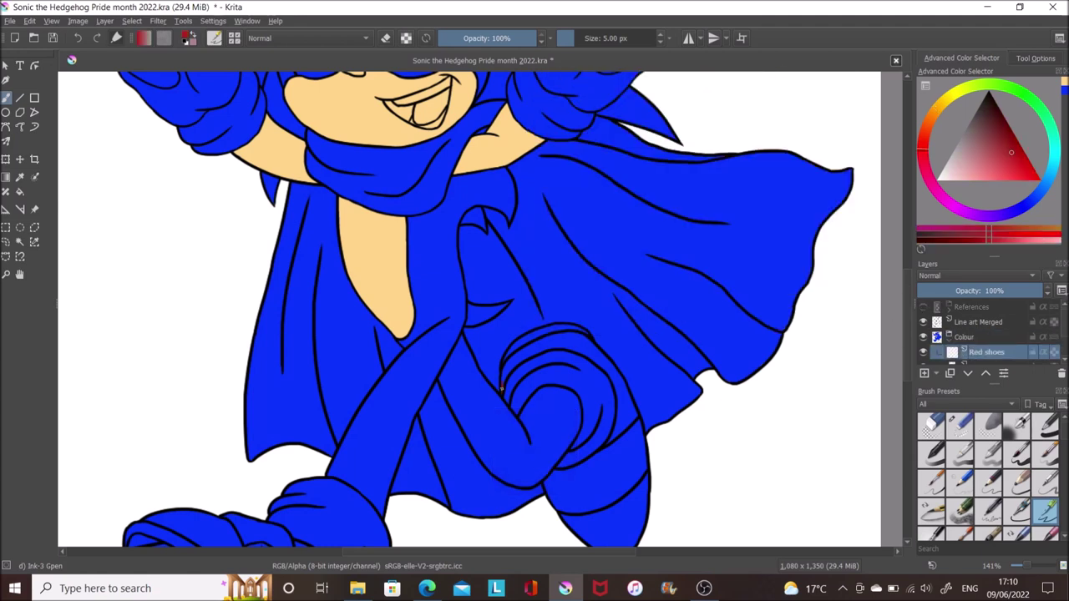
left_click_drag(529, 355, 531, 354)
key("ctrl+s")
Trace and fill the back shoe's toe red, save, and paint the front shoe red.
scroll(601, 409, "down", 3)
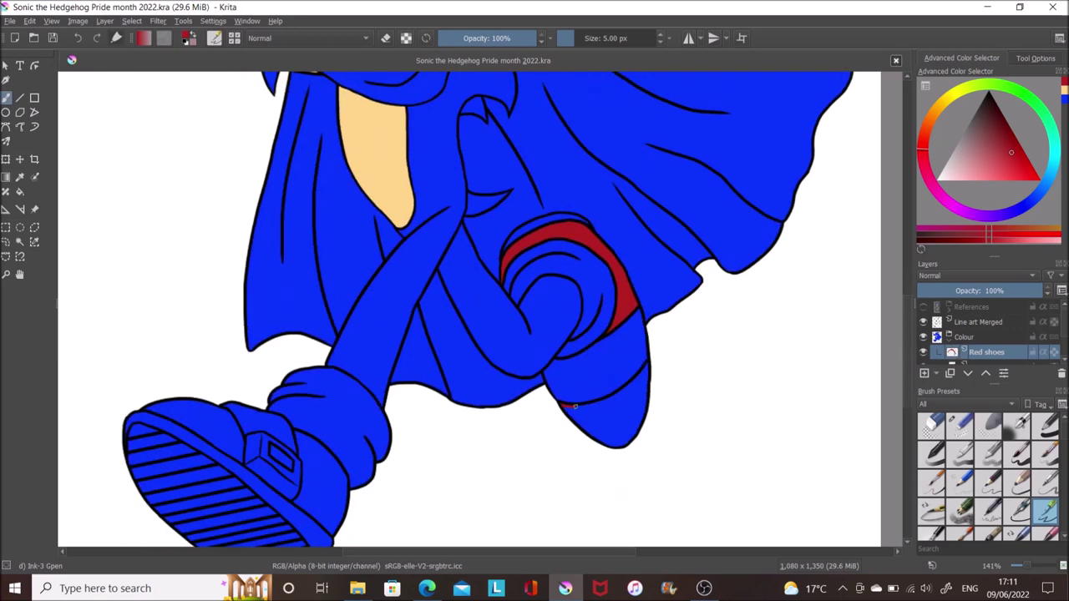
left_click_drag(643, 367, 561, 402)
key("shift+BackSpace")
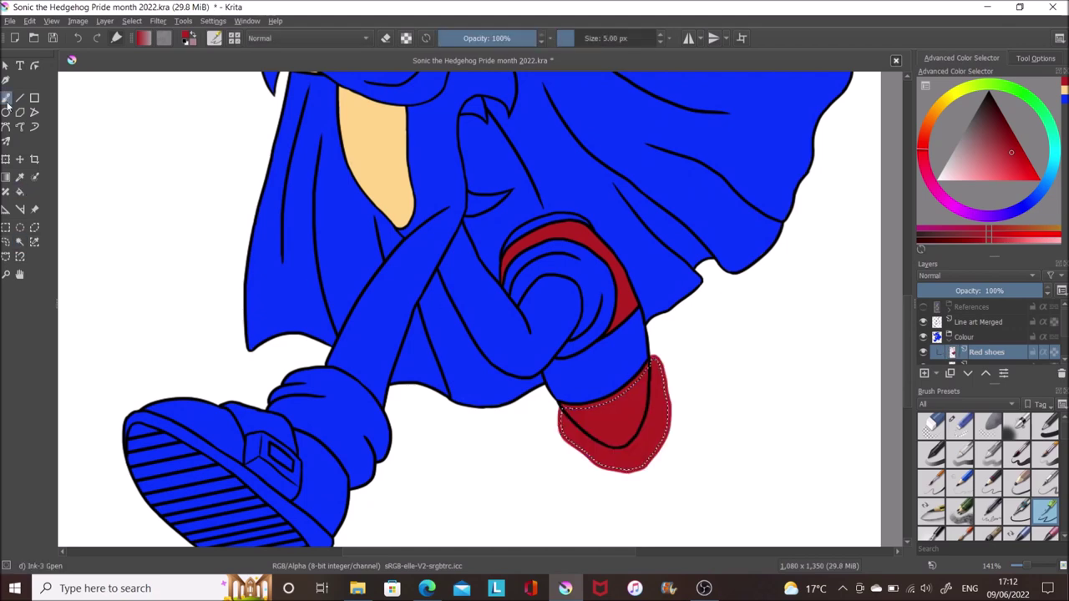
key("ctrl+shift+a")
key("ctrl+s")
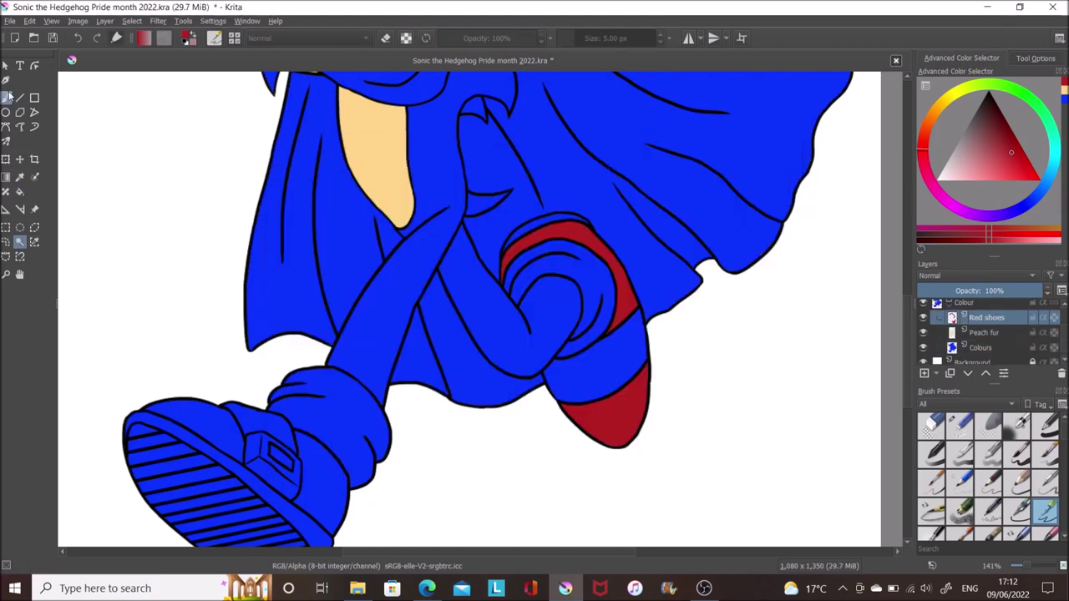
scroll(242, 339, "down", 3)
left_click_drag(242, 338, 159, 293)
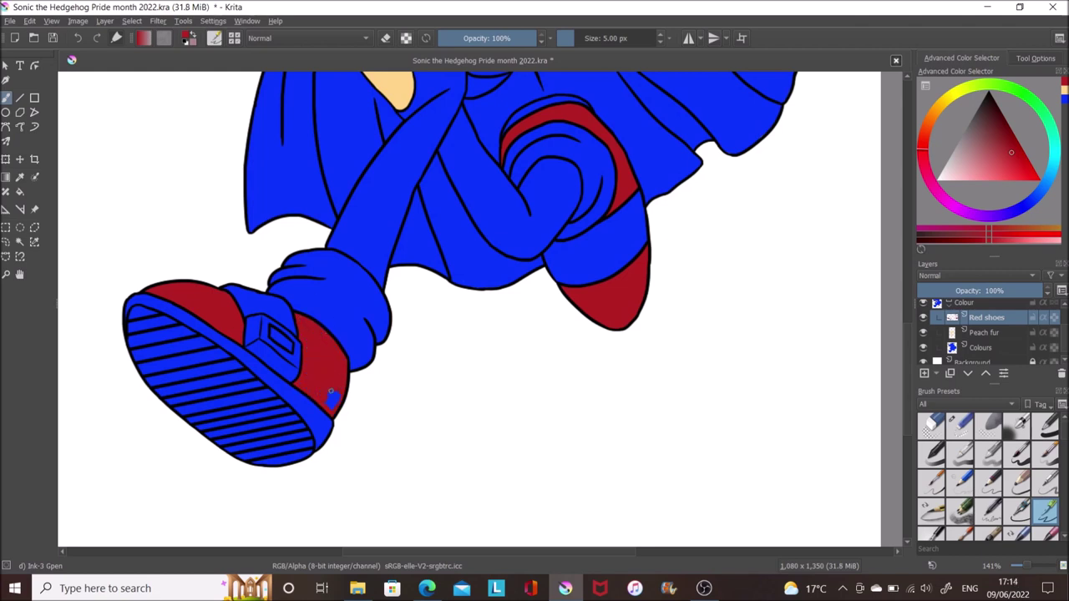
key("ctrl+z")
type("White shoe part")
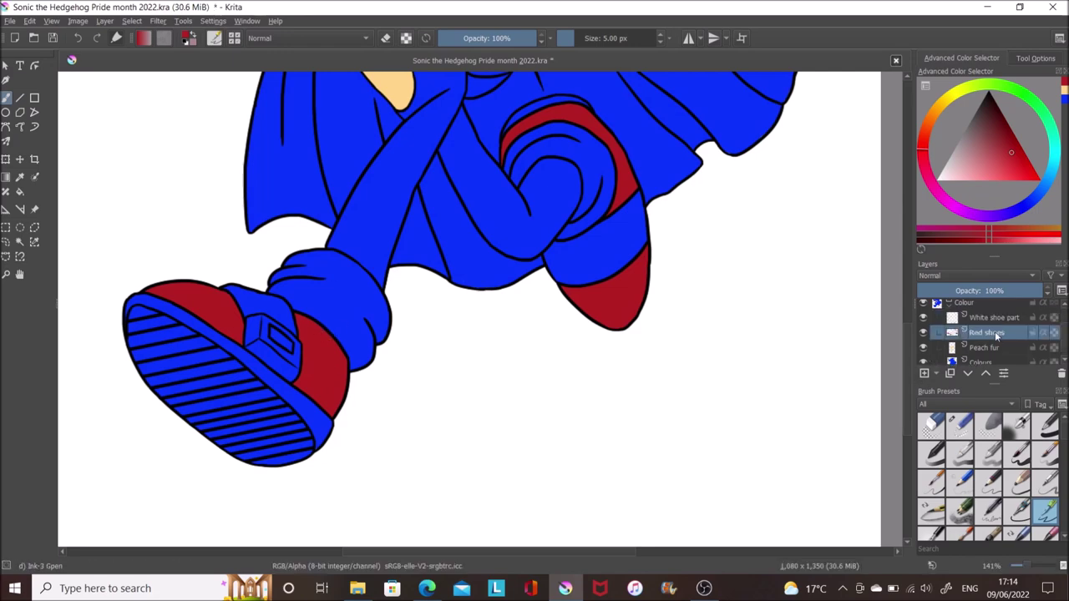
Name the White shoe part layer and fill the front and back shoe cuffs pale grey-white.
left_click(993, 317)
scroll(501, 309, "down", 3)
scroll(334, 318, "up", 3)
mouse_move(319, 305)
left_mouse_down()
mouse_move(342, 332)
mouse_move(489, 353)
mouse_move(467, 305)
left_mouse_up()
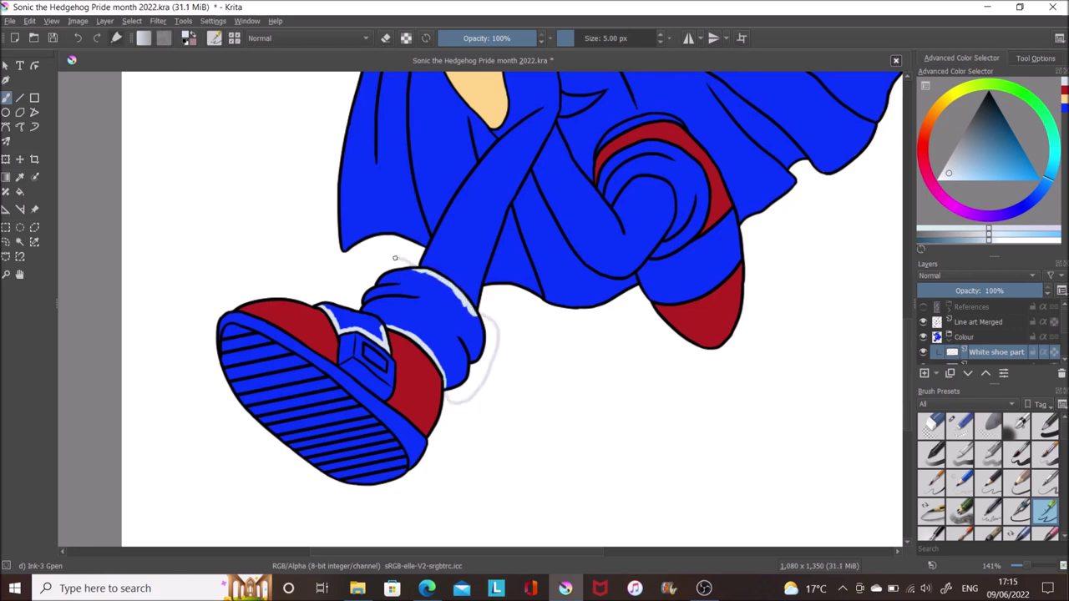
left_click_drag(413, 267, 315, 306)
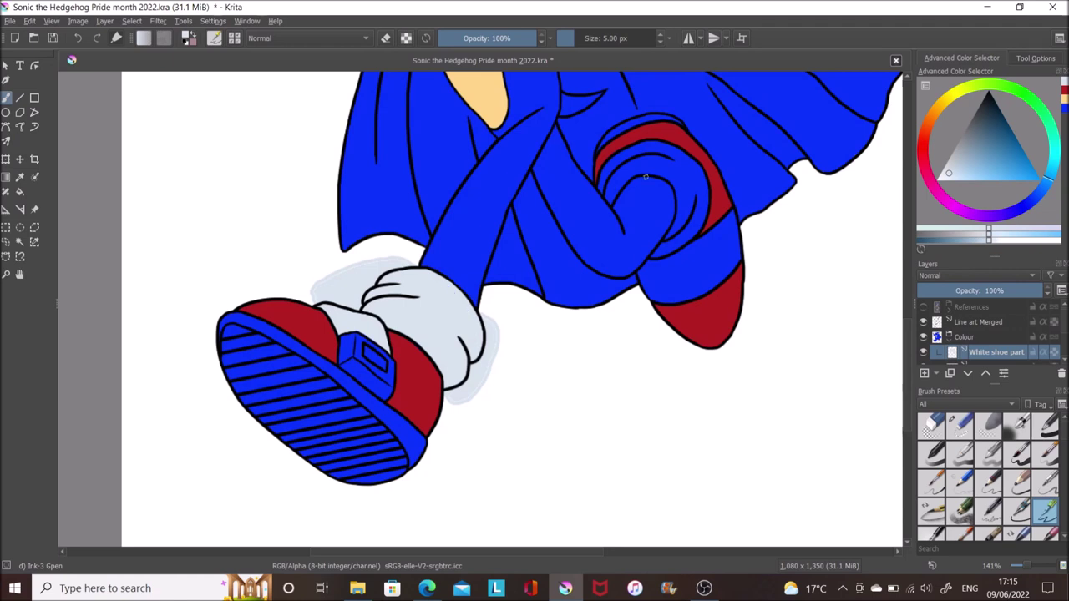
mouse_move(598, 190)
left_mouse_down()
mouse_move(633, 175)
mouse_move(631, 147)
left_mouse_up()
left_click_drag(706, 206, 691, 241)
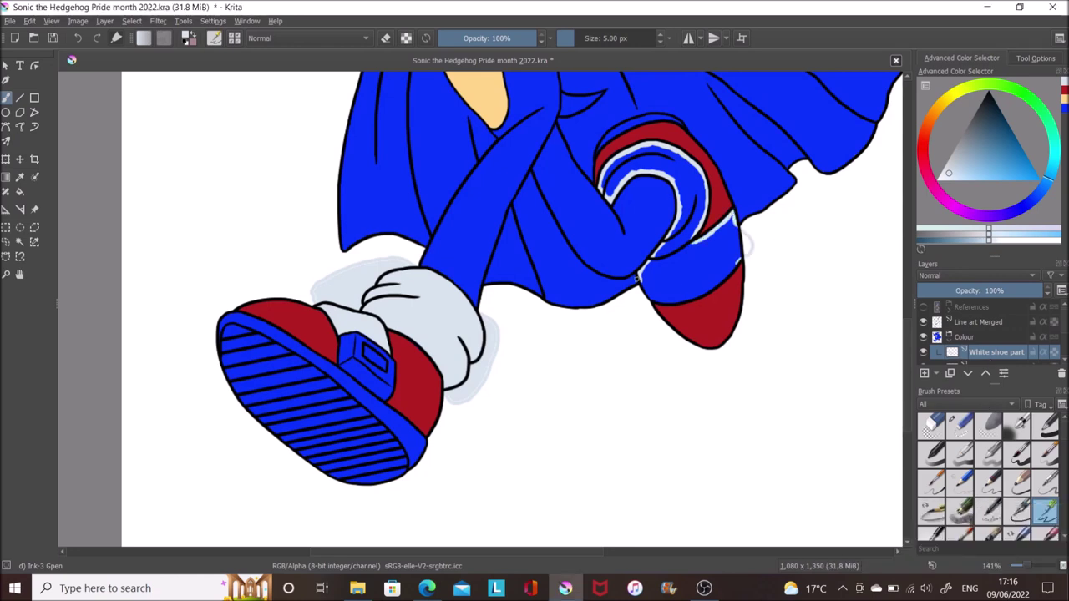
left_click(685, 265)
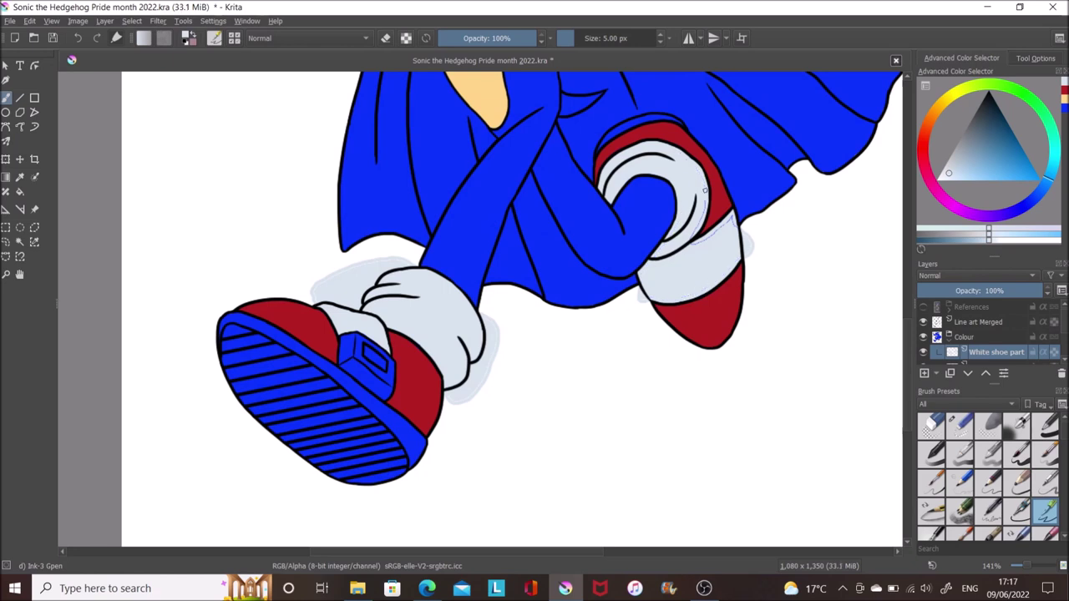
key("ctrl+z")
key("ctrl+z")
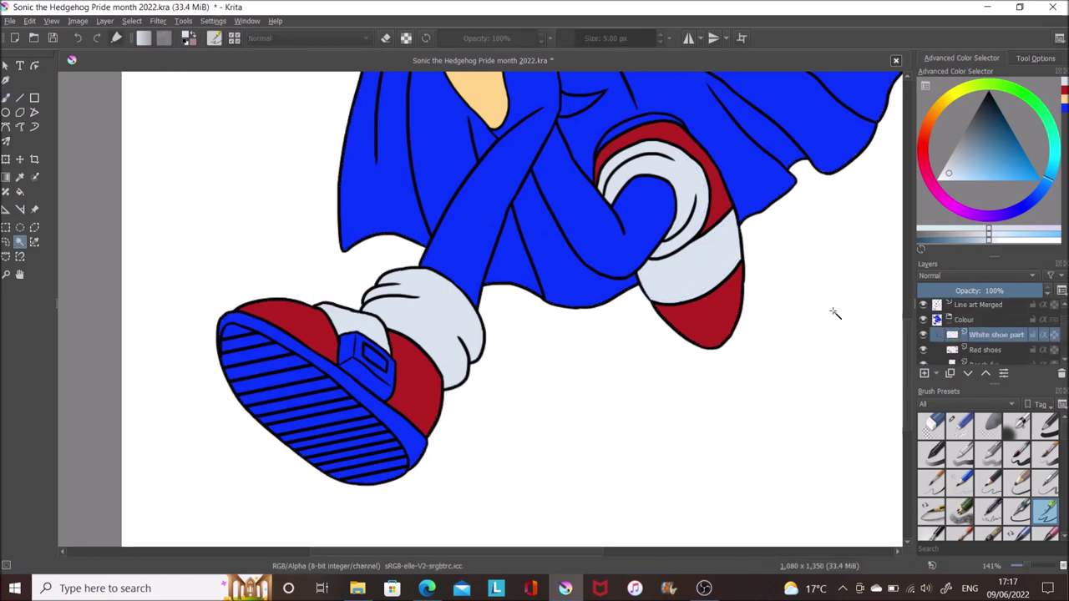
key("ctrl+z")
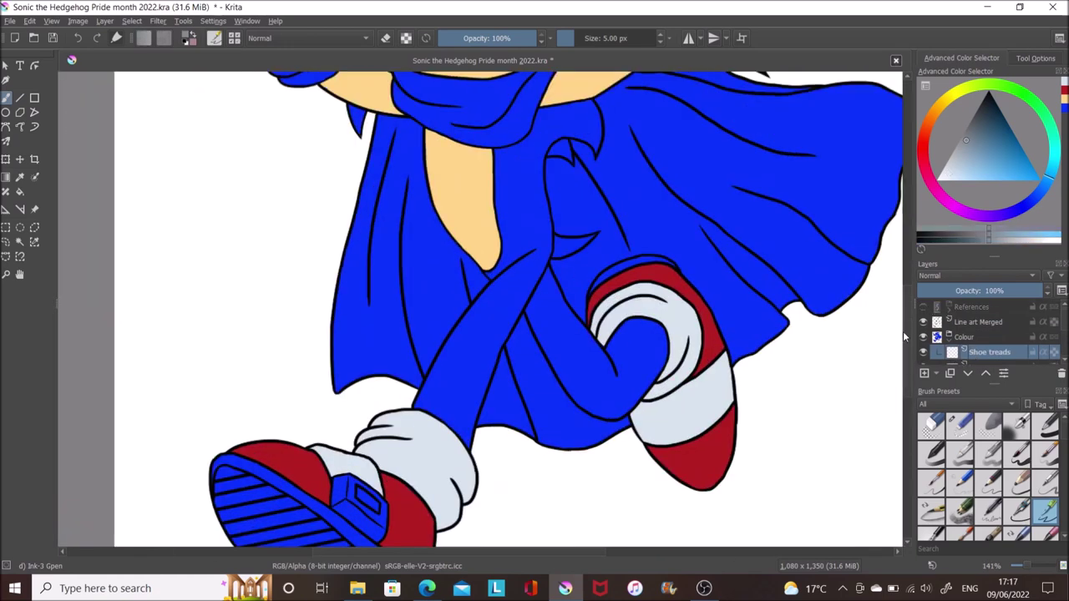
Outline and fill the front shoe's sole grey on the Shoe treads layer.
scroll(903, 336, "down", 5)
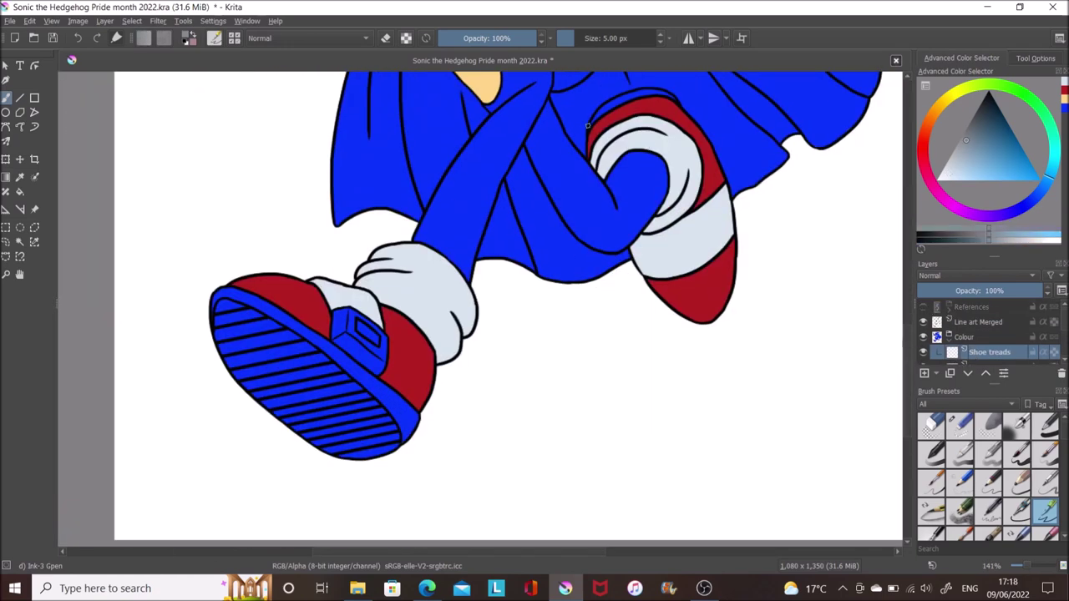
left_click_drag(200, 287, 231, 289)
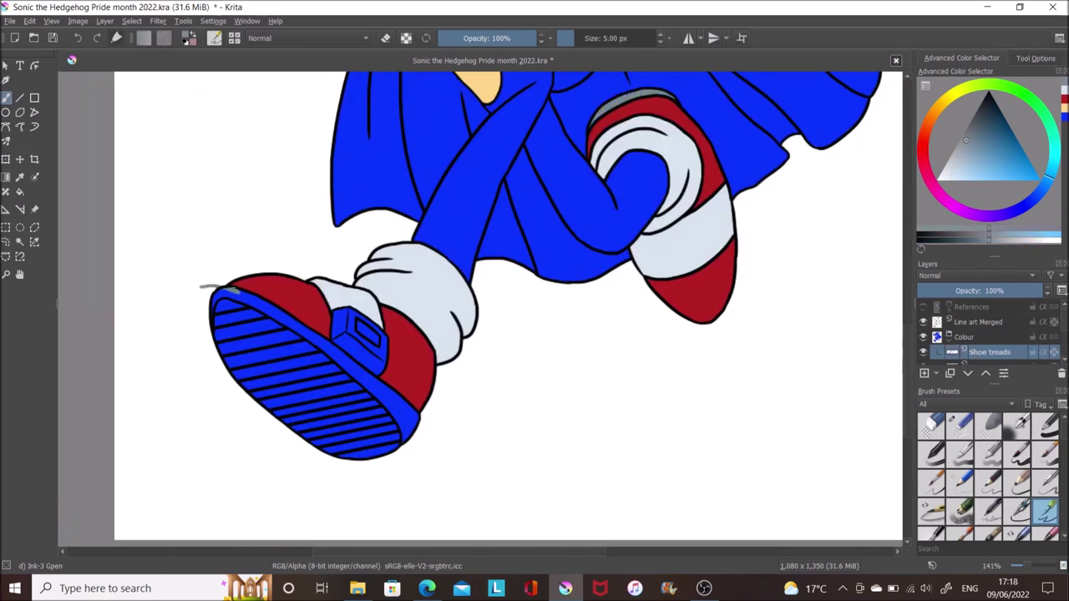
mouse_move(393, 391)
left_mouse_down()
mouse_move(426, 467)
mouse_move(204, 288)
left_mouse_up()
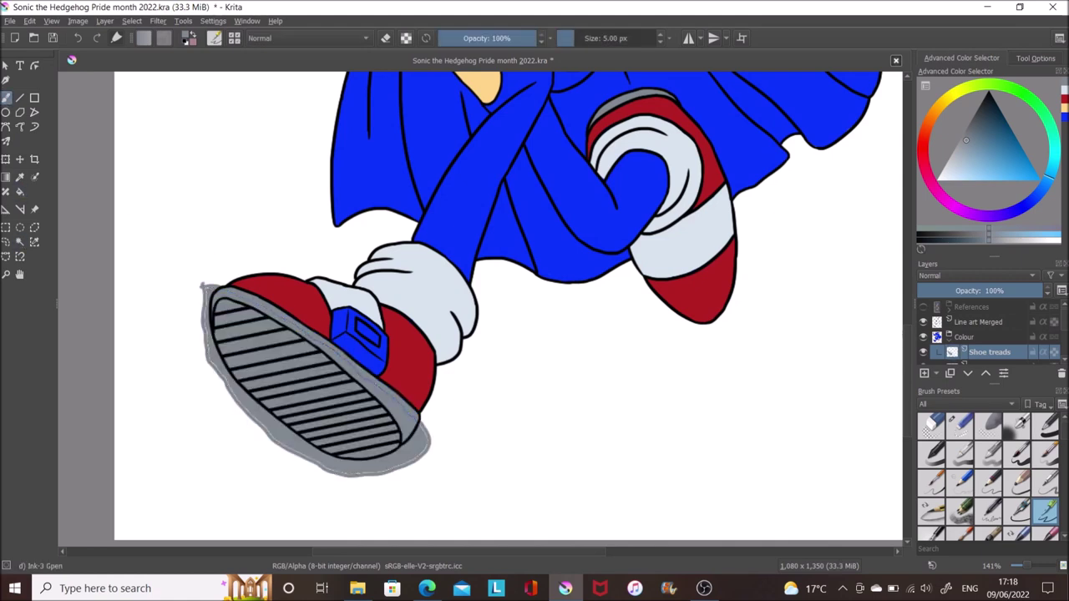
Add a layer named 'Buckle', outline the buckle in yellow and fill it gold.
left_click(923, 373)
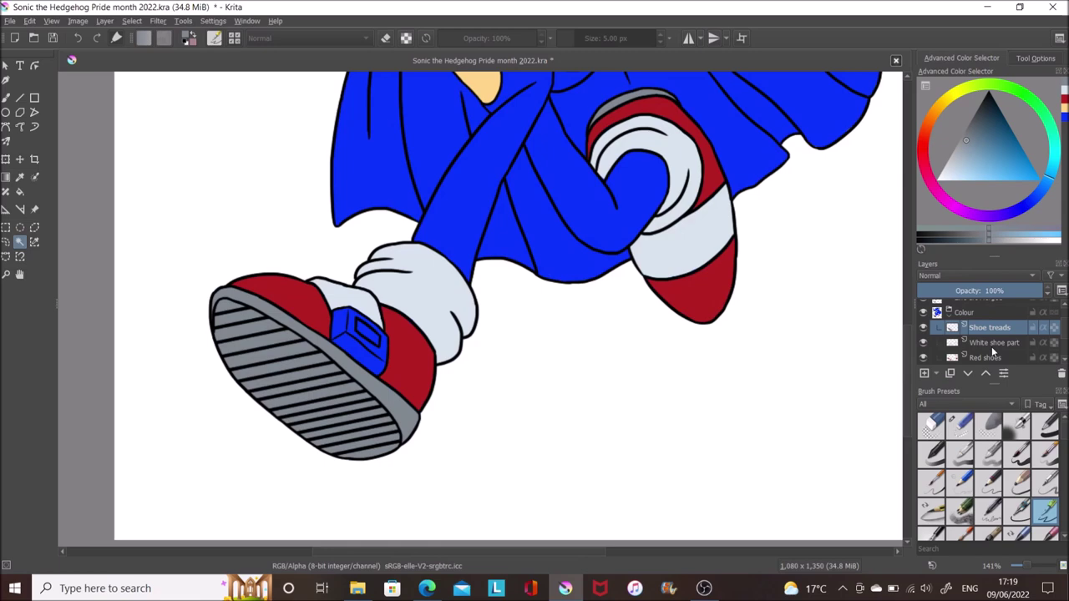
double_click(960, 328)
type("Buckle")
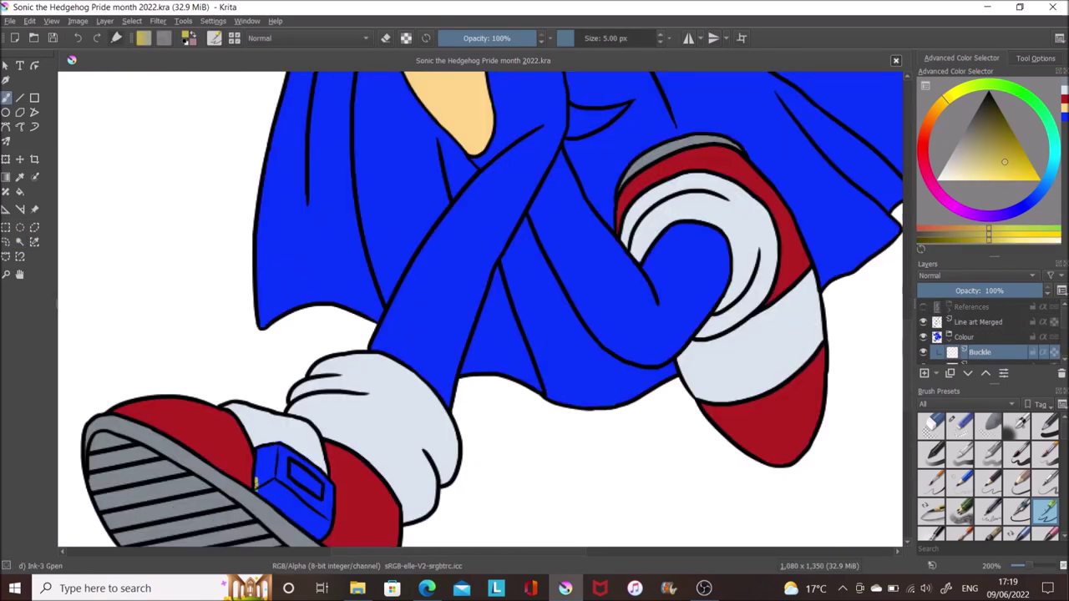
mouse_move(257, 483)
left_mouse_down()
mouse_move(267, 447)
mouse_move(300, 455)
mouse_move(332, 491)
left_mouse_up()
scroll(326, 484, "down", 3)
left_click_drag(269, 386, 331, 413)
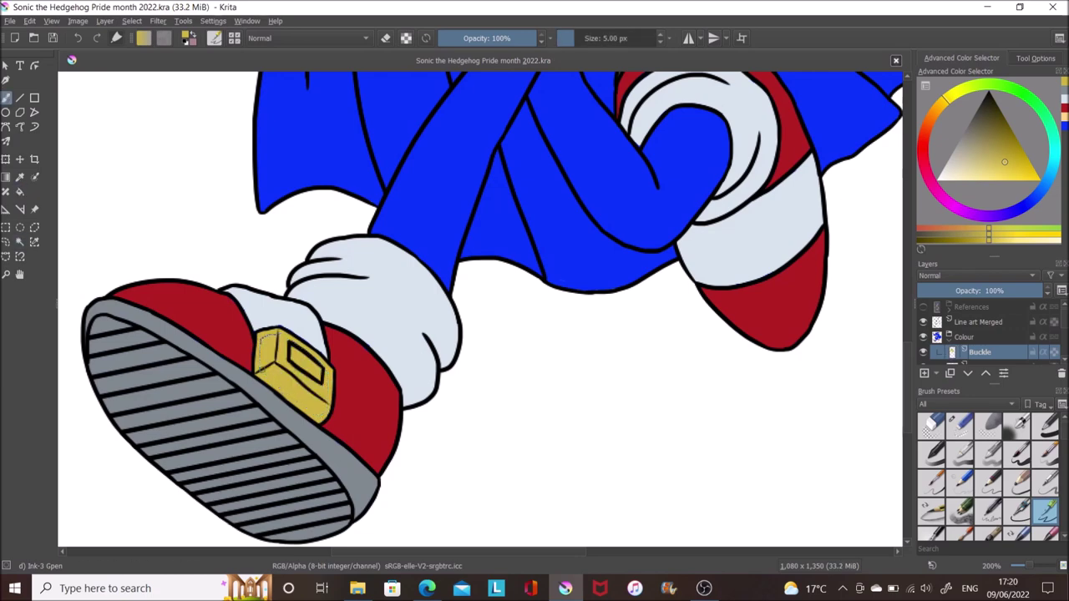
left_click(396, 313, "ctrl")
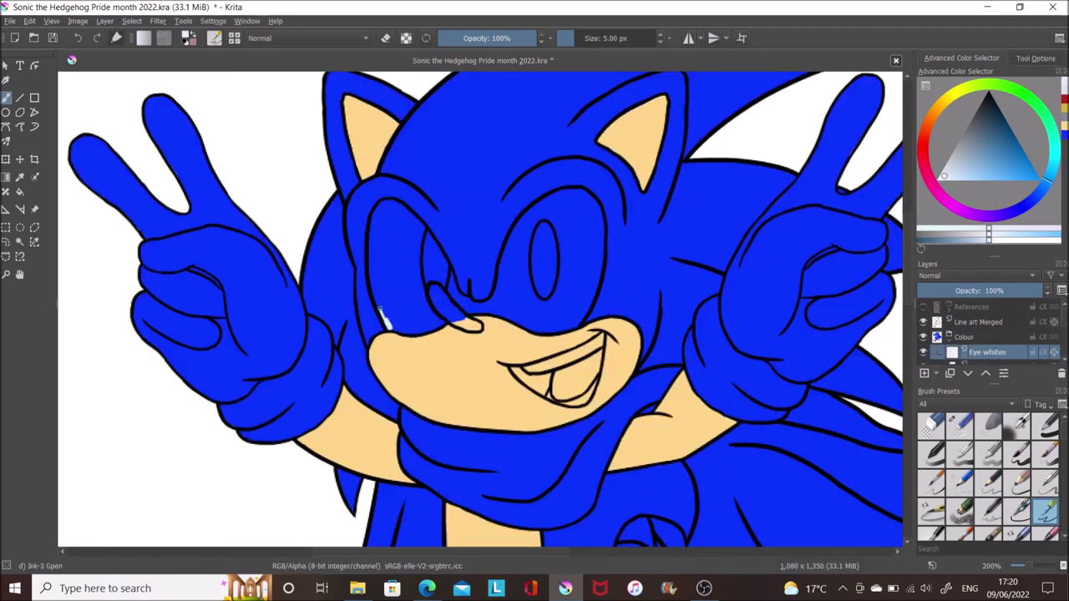
Outline the eye whites, move them below Peach fur, and paint the nose dark grey on a Nose layer.
mouse_move(379, 310)
left_mouse_down()
mouse_move(369, 236)
mouse_move(401, 202)
mouse_move(451, 272)
mouse_move(544, 200)
mouse_move(594, 200)
mouse_move(600, 280)
mouse_move(404, 356)
mouse_move(392, 332)
left_mouse_up()
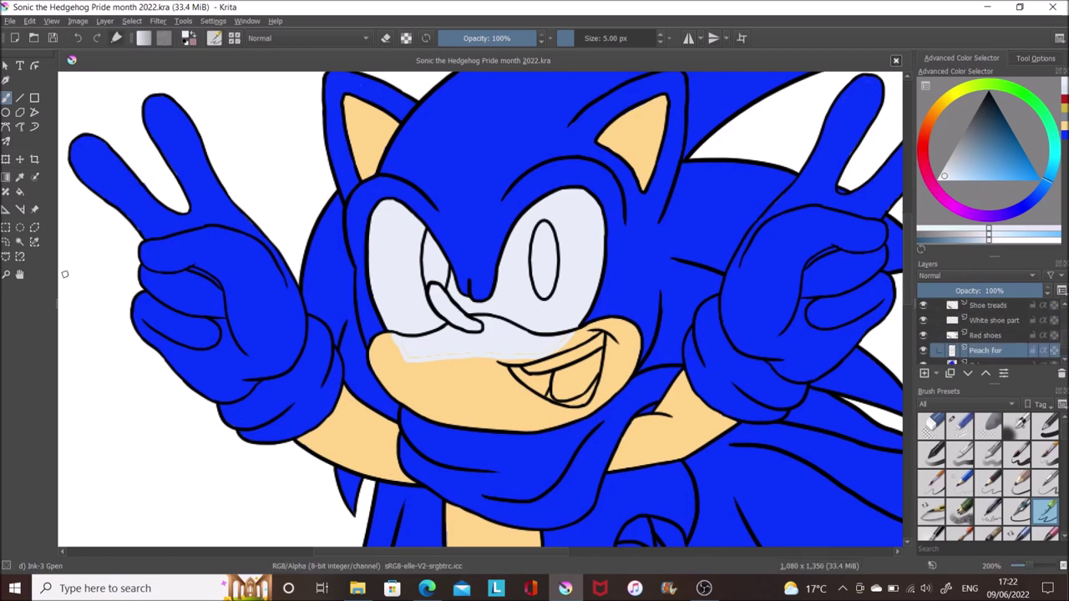
left_click_drag(987, 351, 992, 325)
double_click(992, 325)
type("ose")
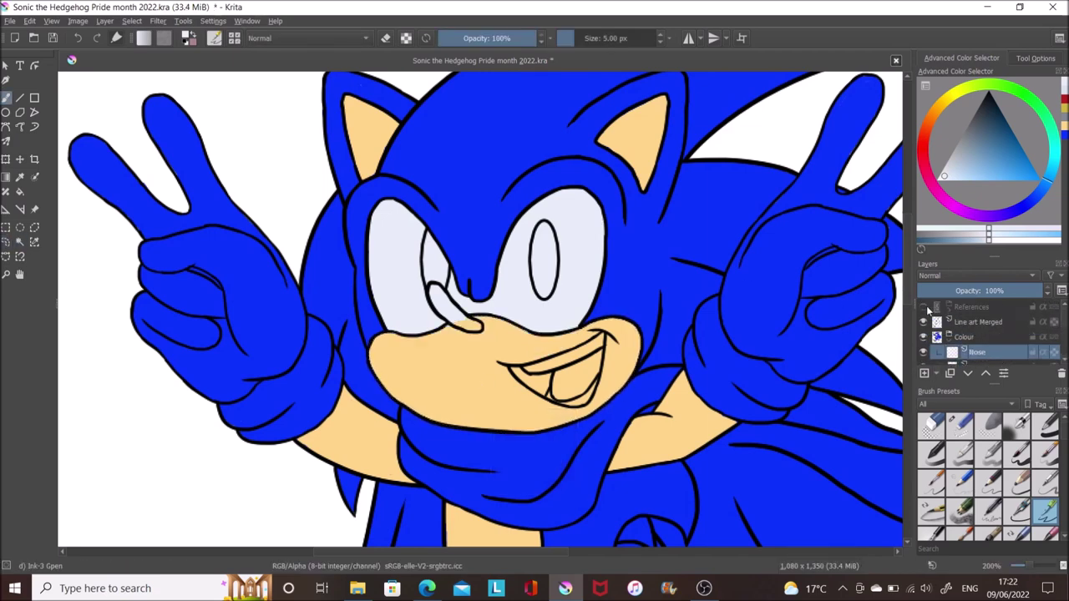
key("Return")
mouse_move(431, 286)
left_mouse_down()
mouse_move(451, 315)
mouse_move(482, 331)
left_mouse_up()
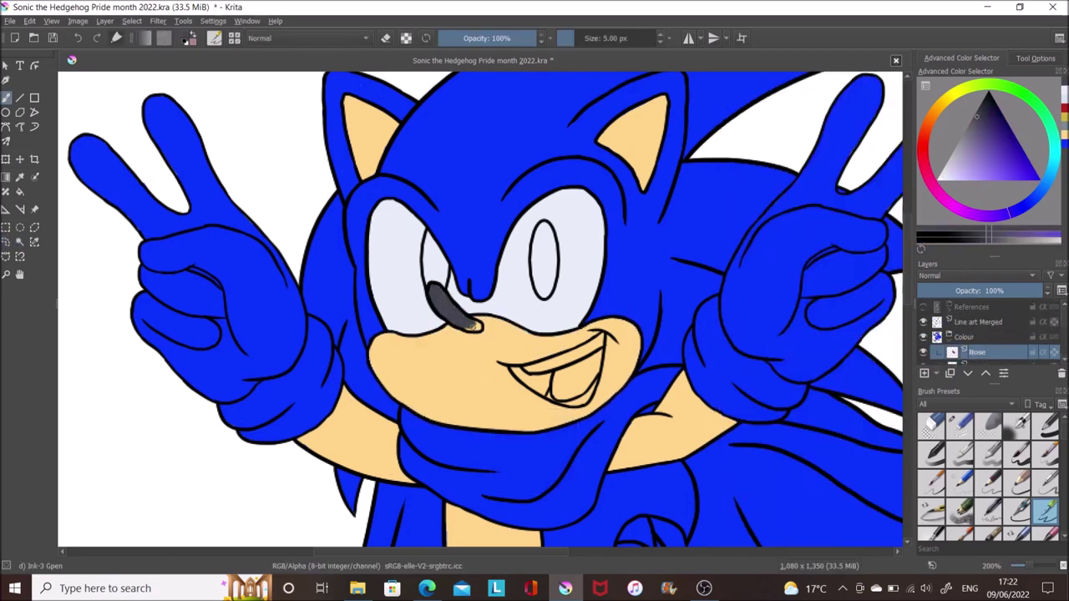
On a new Iris layer, sample green from the reference and paint both irises green.
double_click(976, 351)
type("Iris")
key("Return")
left_click(923, 308)
scroll(802, 171, "up", 2)
left_click(801, 171, "ctrl")
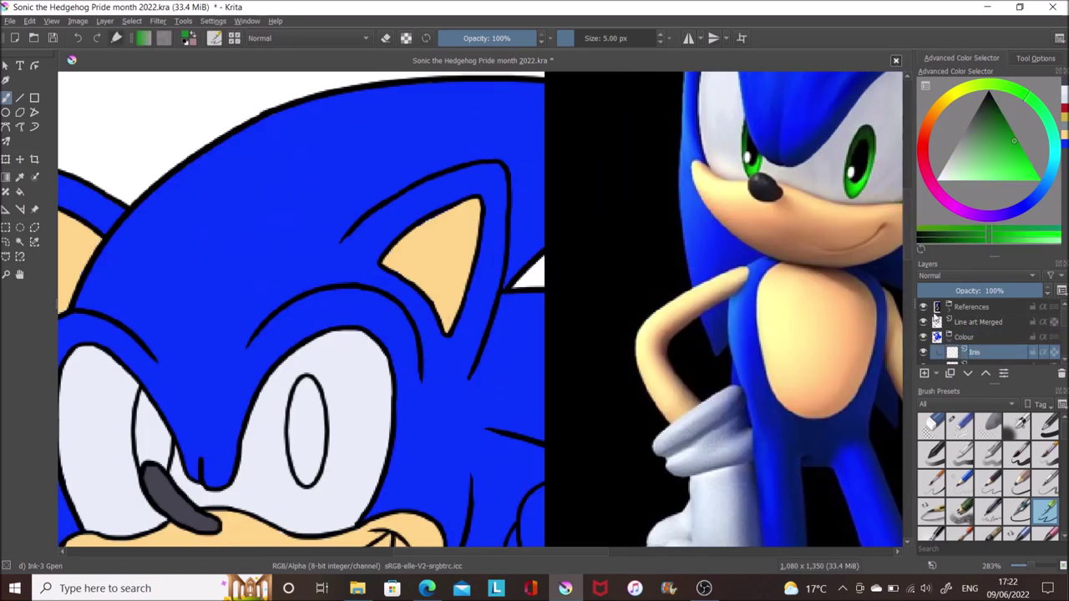
scroll(460, 329, "up", 2)
mouse_move(451, 276)
left_mouse_down()
mouse_move(444, 350)
mouse_move(484, 363)
mouse_move(474, 361)
left_mouse_up()
mouse_move(668, 280)
left_mouse_down()
mouse_move(664, 359)
mouse_move(698, 350)
mouse_move(680, 259)
mouse_move(684, 392)
left_mouse_up()
left_click_drag(682, 350, 693, 398)
Select the colour layer group, sample the glove white, and begin outlining the raised glove.
scroll(501, 334, "down", 2)
left_click(977, 337)
scroll(424, 266, "down", 1)
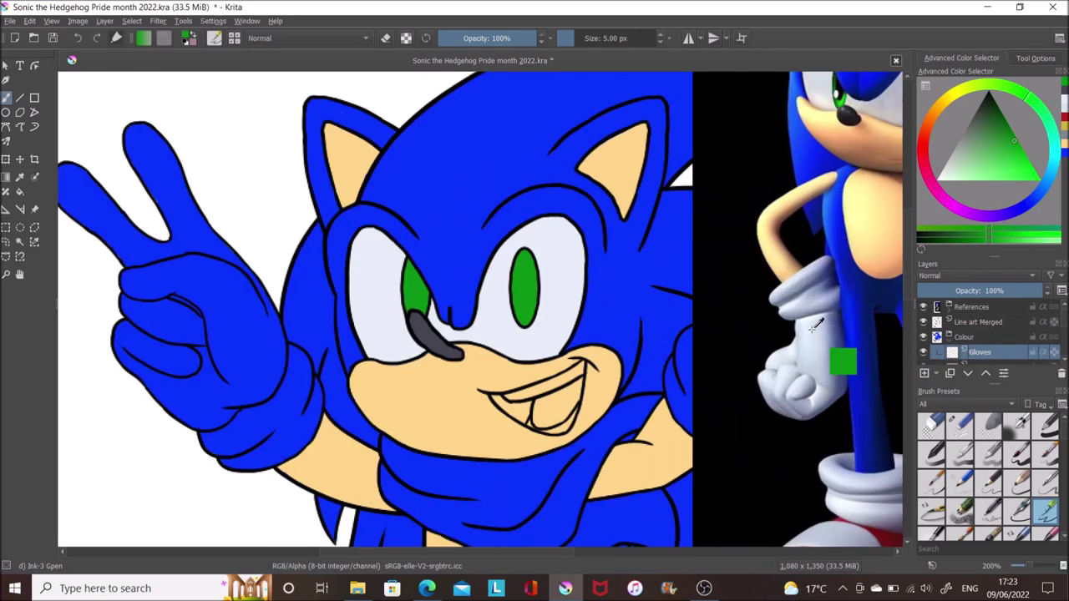
left_click(472, 275, "ctrl")
mouse_move(372, 464)
left_mouse_down()
mouse_move(399, 444)
mouse_move(420, 391)
left_mouse_up()
Outline the raised glove and fill it pale bluish-white on the Gloves layer.
left_click_drag(368, 473, 382, 342)
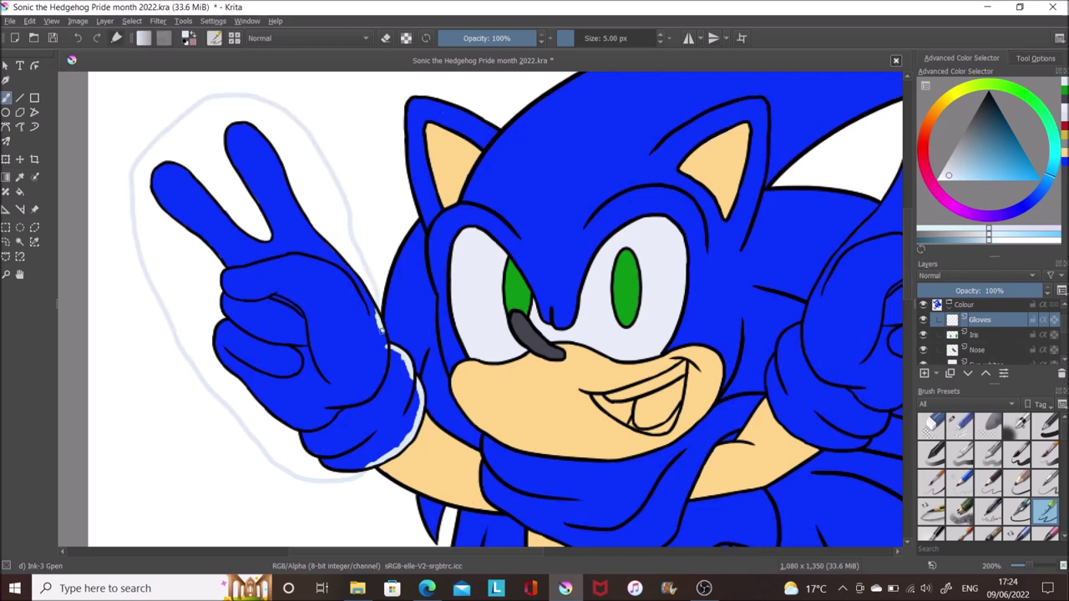
left_click(251, 190, "ctrl")
left_click(167, 262, "ctrl")
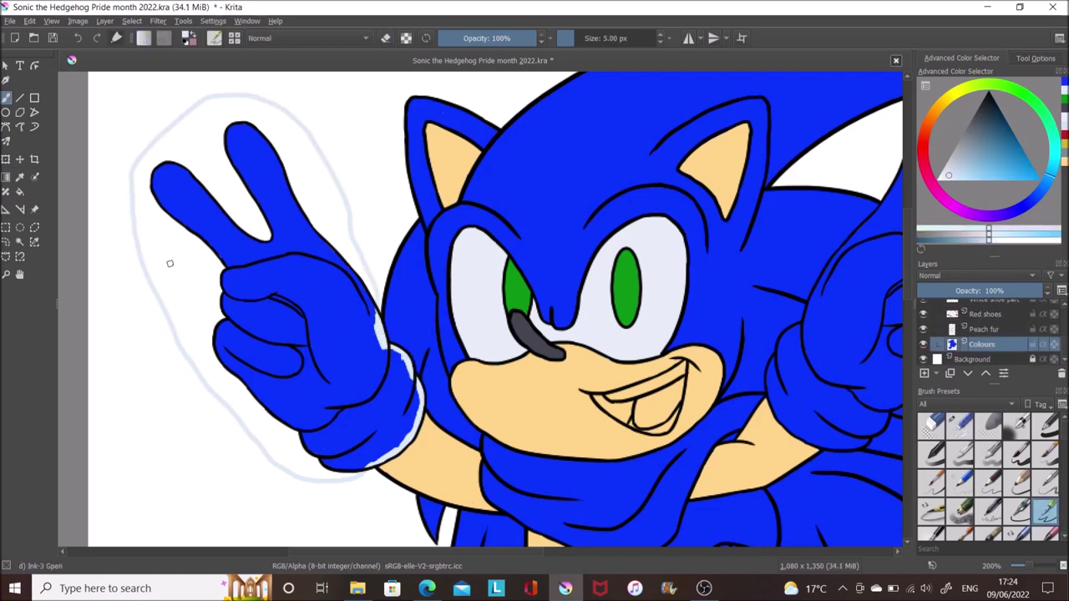
key("f")
left_click(138, 227)
key("b")
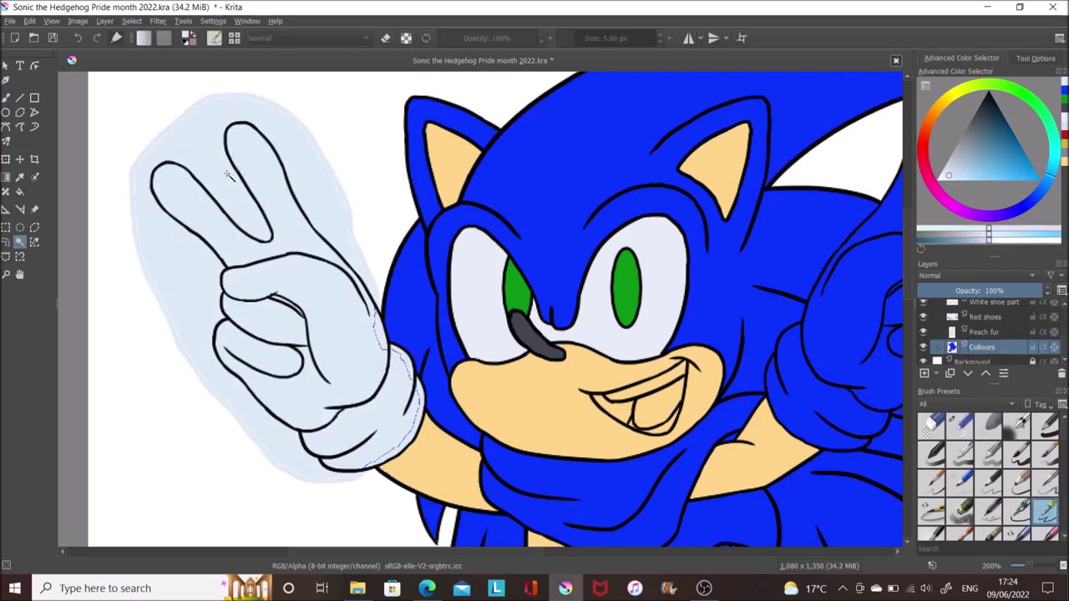
Duplicate the Gloves layer, mirror it horizontally and move it over Sonic's other hand.
key("ctrl+j")
left_click(104, 21)
left_click(334, 143)
key("ctrl+t")
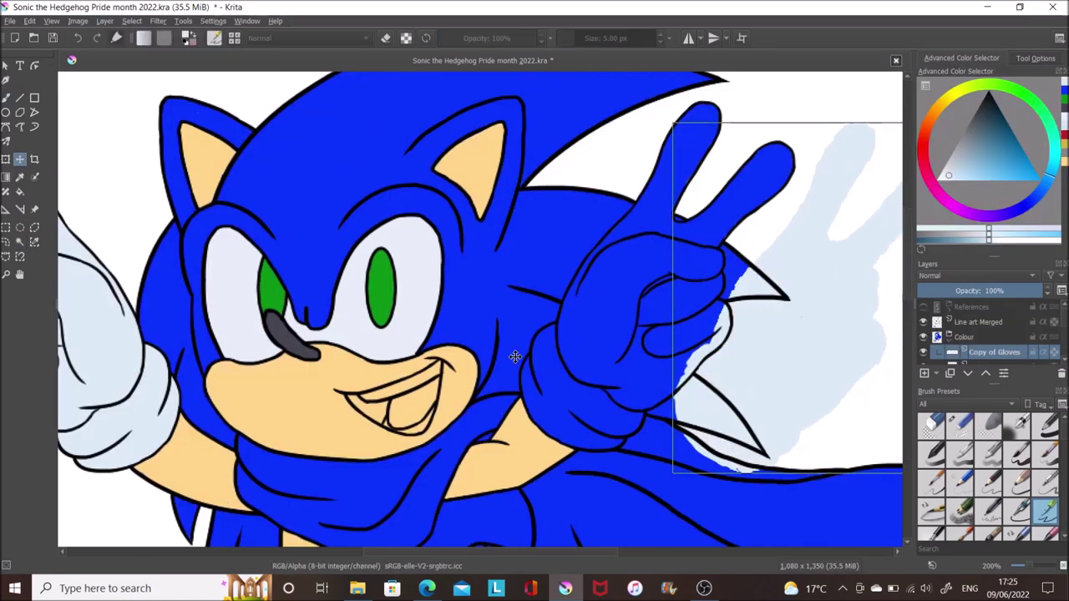
left_click_drag(515, 356, 360, 336)
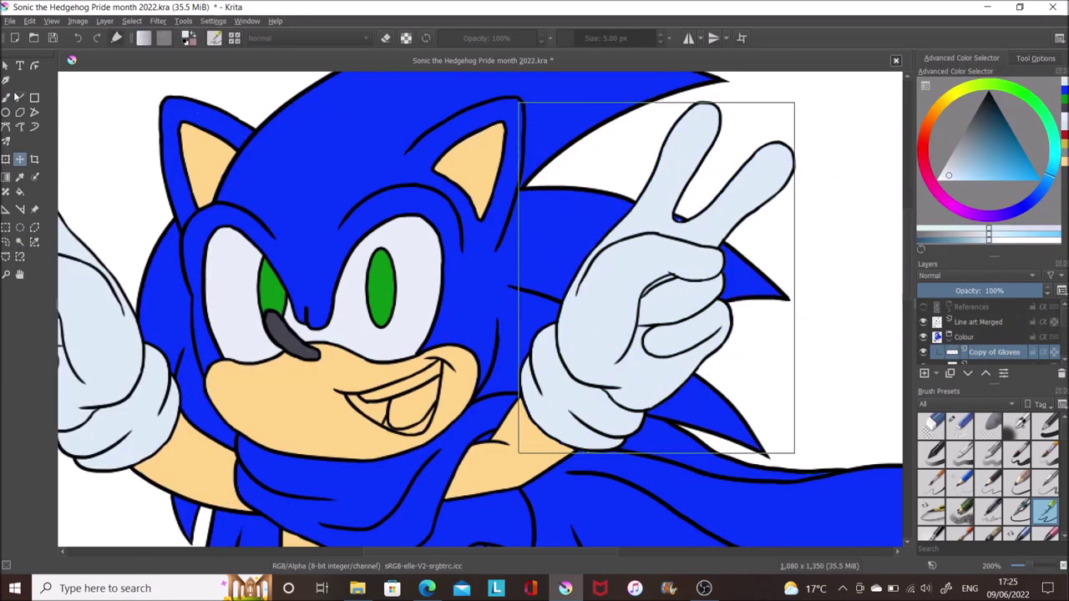
left_click(7, 97)
key("e")
scroll(991, 334, "down", 1)
left_click(991, 343)
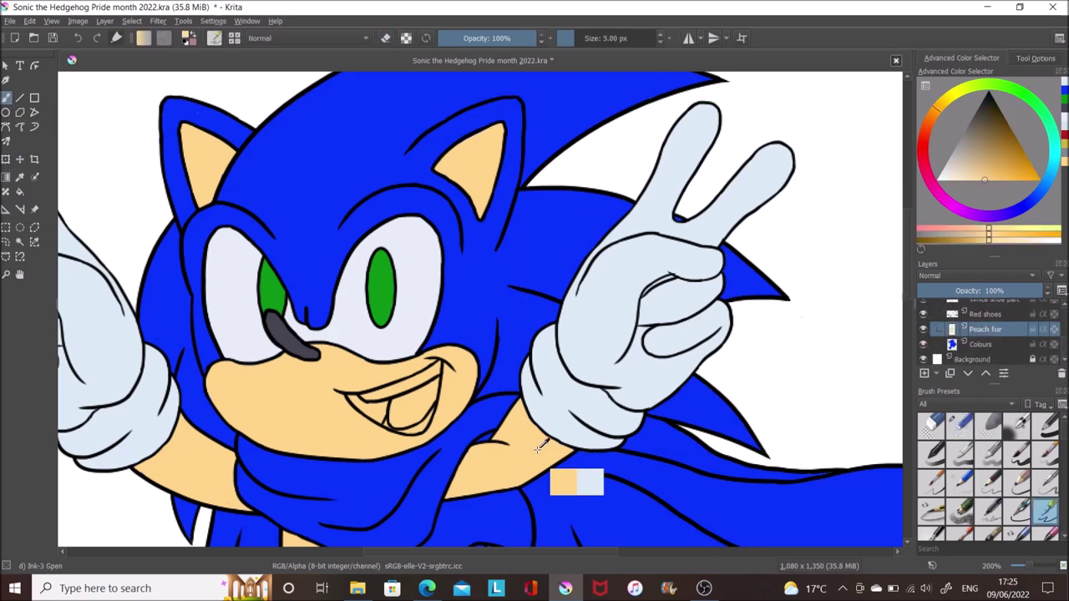
On the Mouth layer, fill the inside of the mouth dark red.
key("/")
left_click(980, 328)
left_click_drag(501, 334, 614, 334)
left_click(1007, 140)
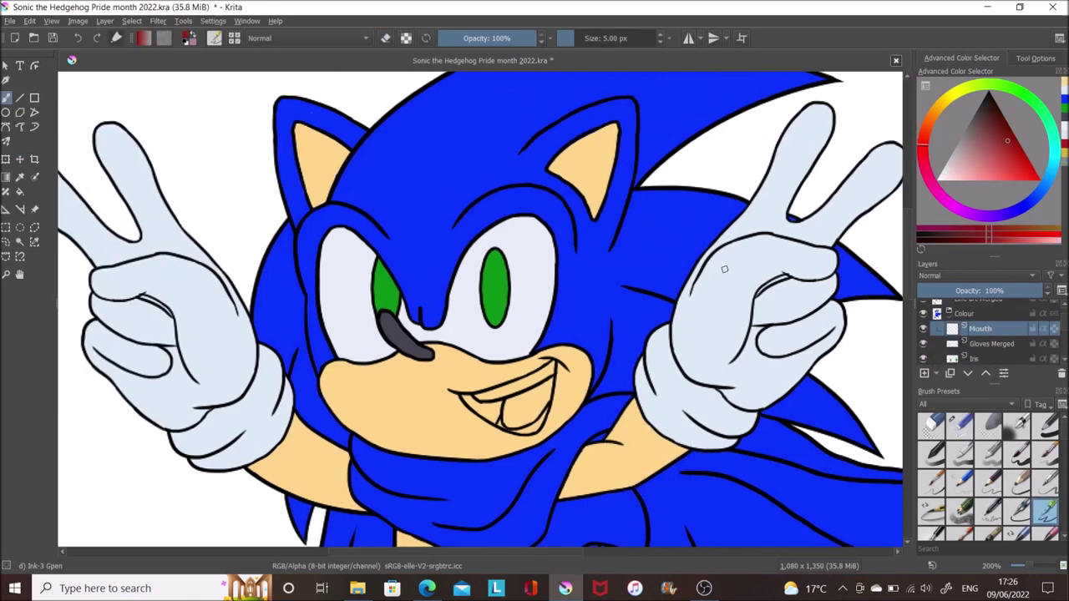
Outline the tongue, fill it lighter pink, and clear the selection.
mouse_move(469, 394)
left_mouse_down()
mouse_move(555, 363)
mouse_move(517, 429)
mouse_move(551, 374)
mouse_move(501, 391)
mouse_move(531, 399)
mouse_move(501, 406)
mouse_move(531, 421)
left_mouse_up()
left_click(992, 164)
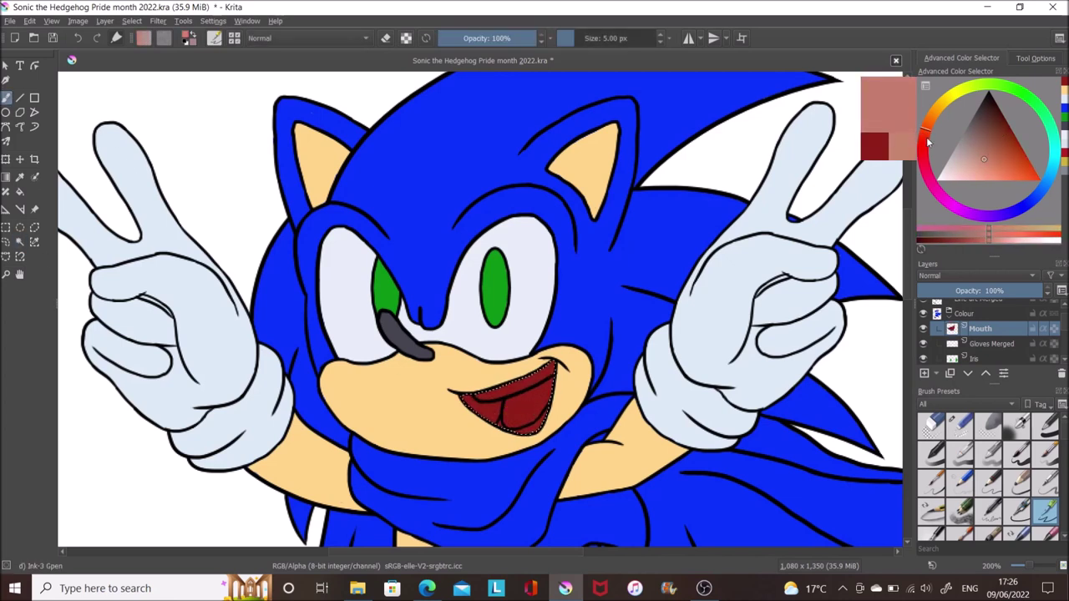
left_click_drag(501, 405, 513, 426)
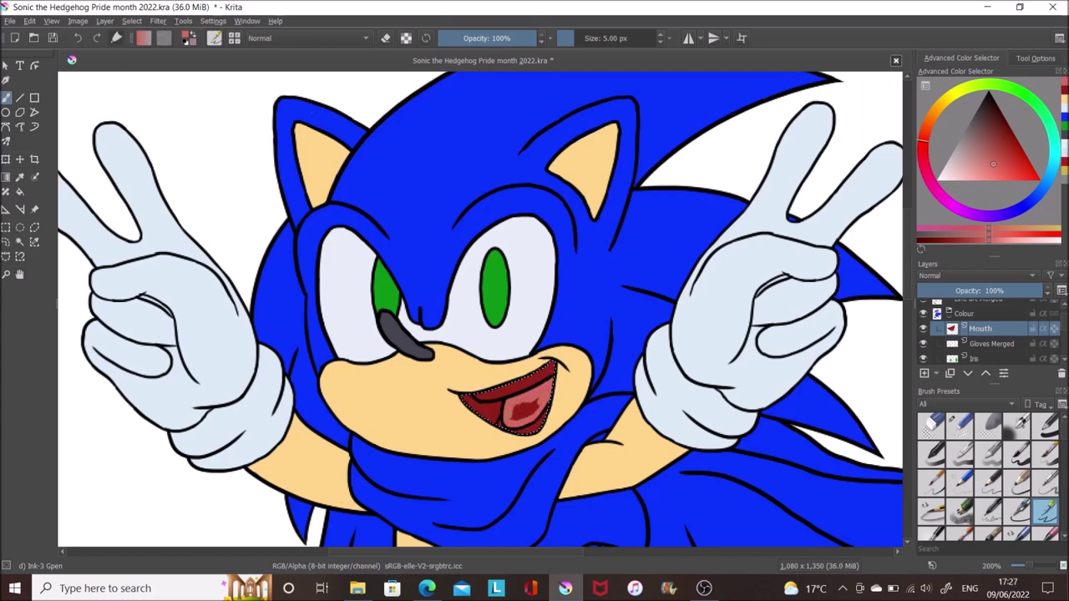
key("l")
key("l")
key("l")
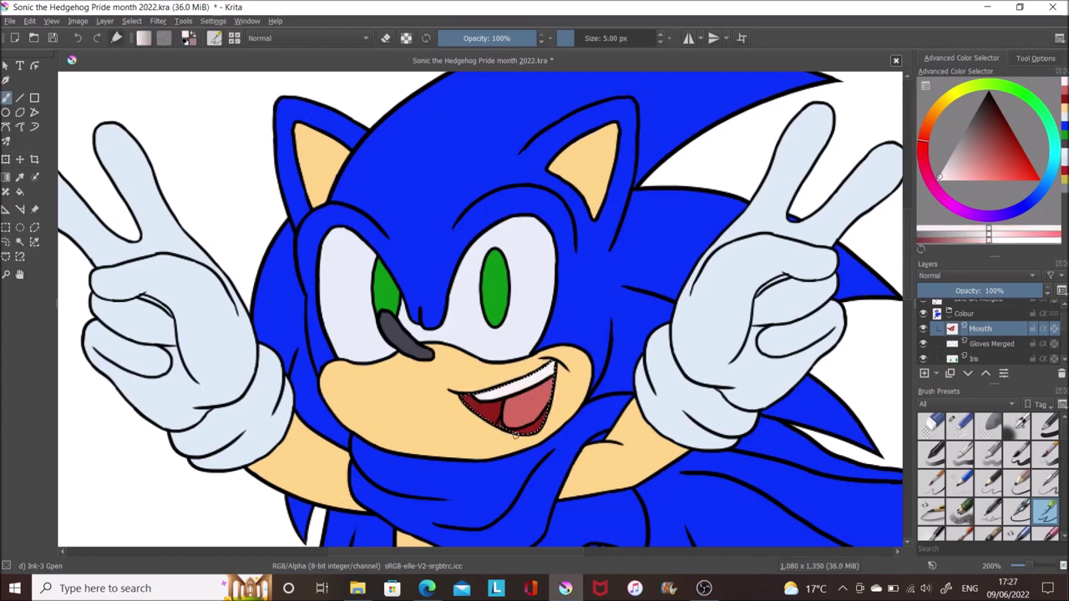
key("ctrl+shift+a")
key("Page_Down")
key("Page_Down")
key("Page_Down")
key("Page_Down")
key("slash")
left_click(1045, 509)
scroll(985, 334, "up", 3)
On the Flag layer, outline the scarf and both sides of the cape in light grey.
left_click(976, 335)
left_click(951, 165)
scroll(545, 306, "down", 3)
scroll(544, 306, "up", 3)
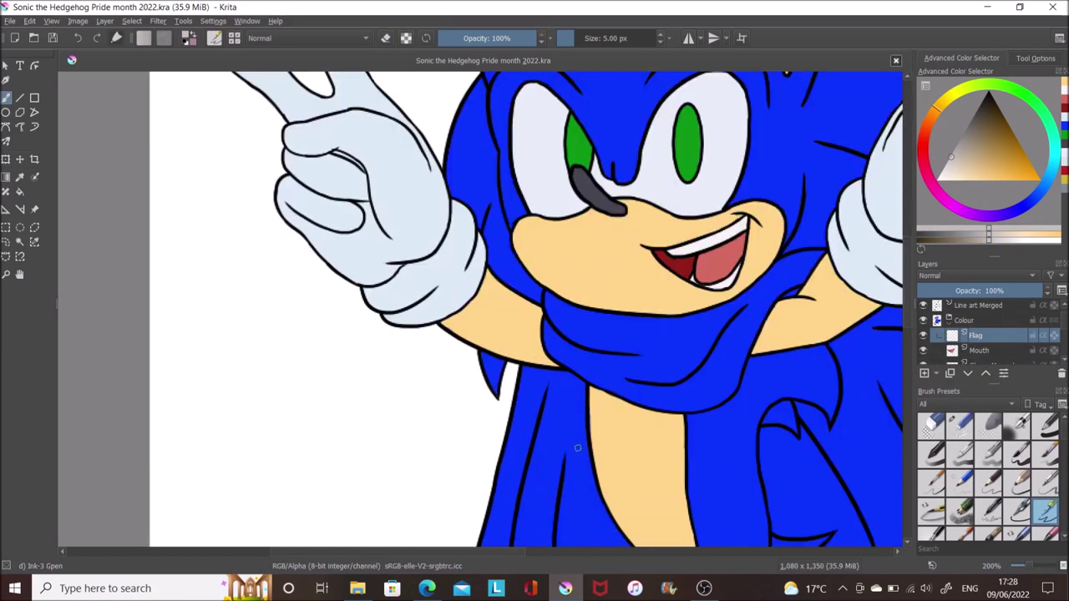
mouse_move(544, 306)
left_mouse_down()
mouse_move(842, 309)
mouse_move(611, 308)
mouse_move(677, 295)
left_mouse_up()
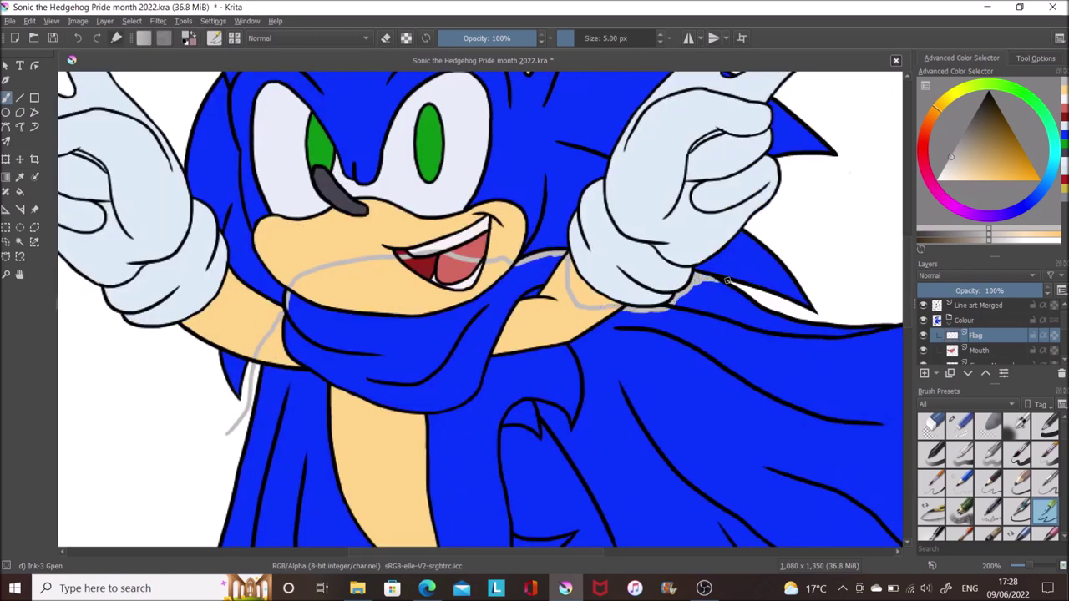
scroll(726, 281, "down", 3)
mouse_move(627, 338)
left_mouse_down()
mouse_move(593, 457)
mouse_move(655, 467)
left_mouse_up()
mouse_move(835, 306)
left_mouse_down()
mouse_move(897, 310)
mouse_move(805, 451)
left_mouse_up()
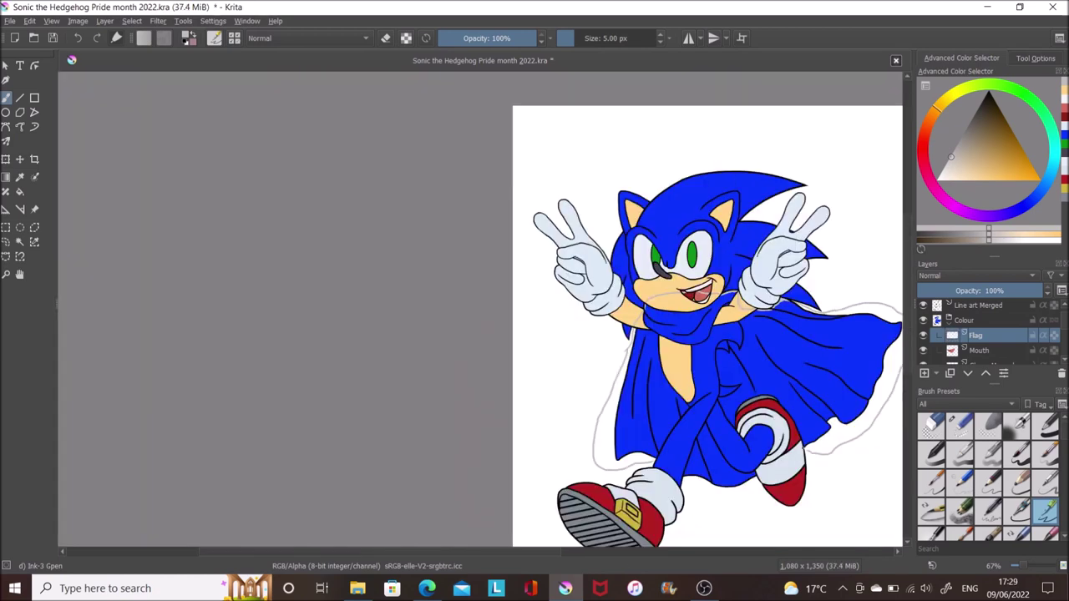
Trace the cape edges along the shoe and quills, then fill the cape light grey.
scroll(827, 452, "up", 3)
mouse_move(770, 401)
left_mouse_down()
mouse_move(571, 343)
mouse_move(512, 288)
mouse_move(586, 242)
mouse_move(525, 241)
mouse_move(508, 177)
mouse_move(561, 116)
mouse_move(583, 129)
left_mouse_up()
scroll(583, 129, "up", 5)
mouse_move(588, 288)
left_mouse_down()
mouse_move(584, 242)
mouse_move(501, 222)
mouse_move(482, 258)
mouse_move(430, 292)
mouse_move(417, 486)
left_mouse_up()
scroll(418, 486, "down", 10)
left_click_drag(324, 314, 422, 163)
left_click(275, 195)
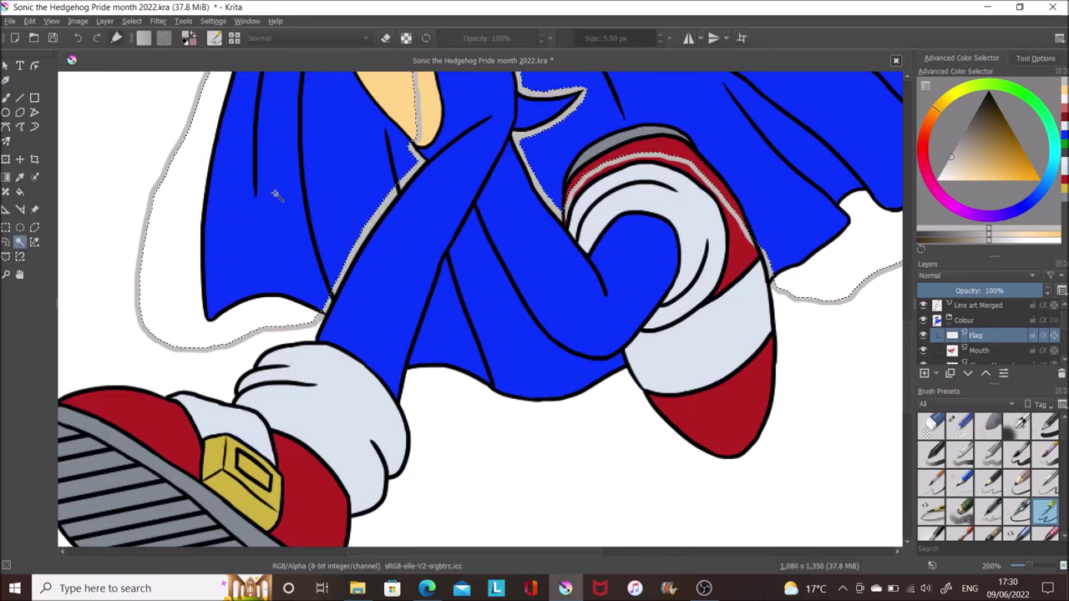
key("b")
key("shift+BackSpace")
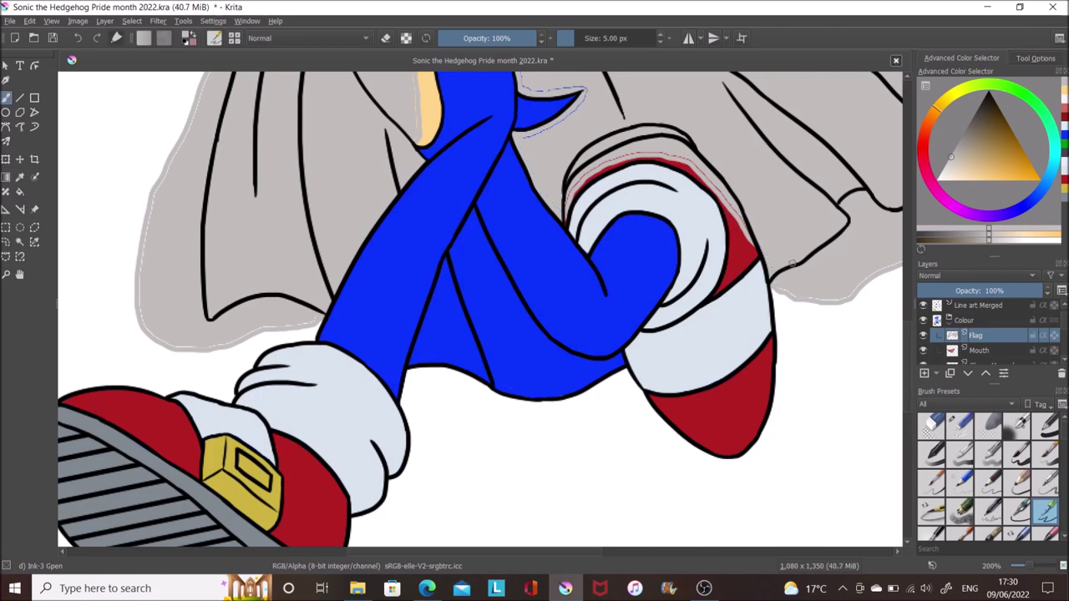
On the shoe layer, select the red shoe and the other overlapped areas.
scroll(480, 309, "up", 5)
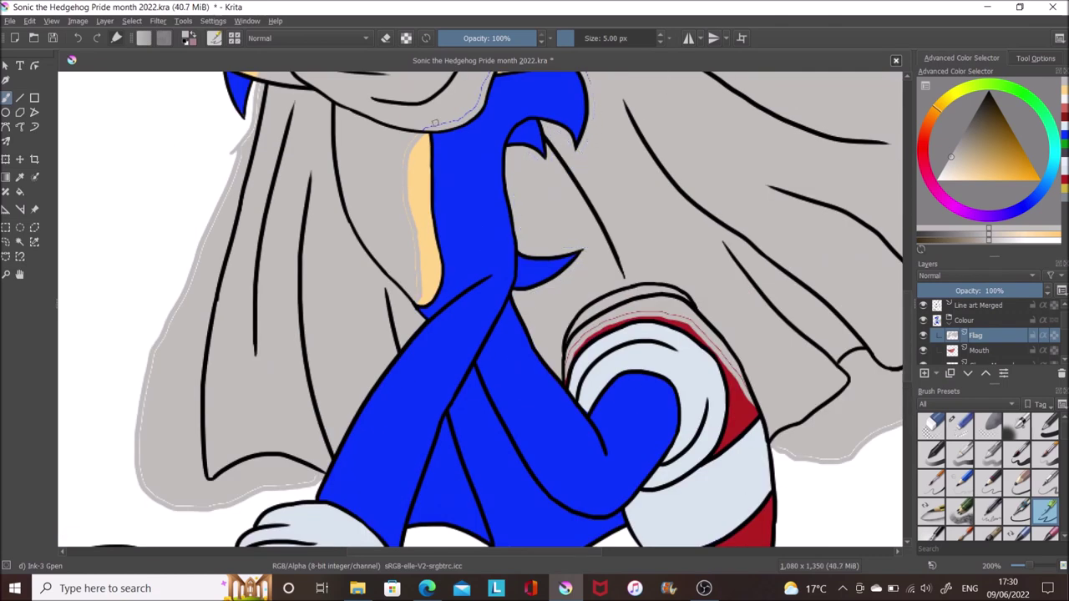
scroll(908, 362, "up", 3)
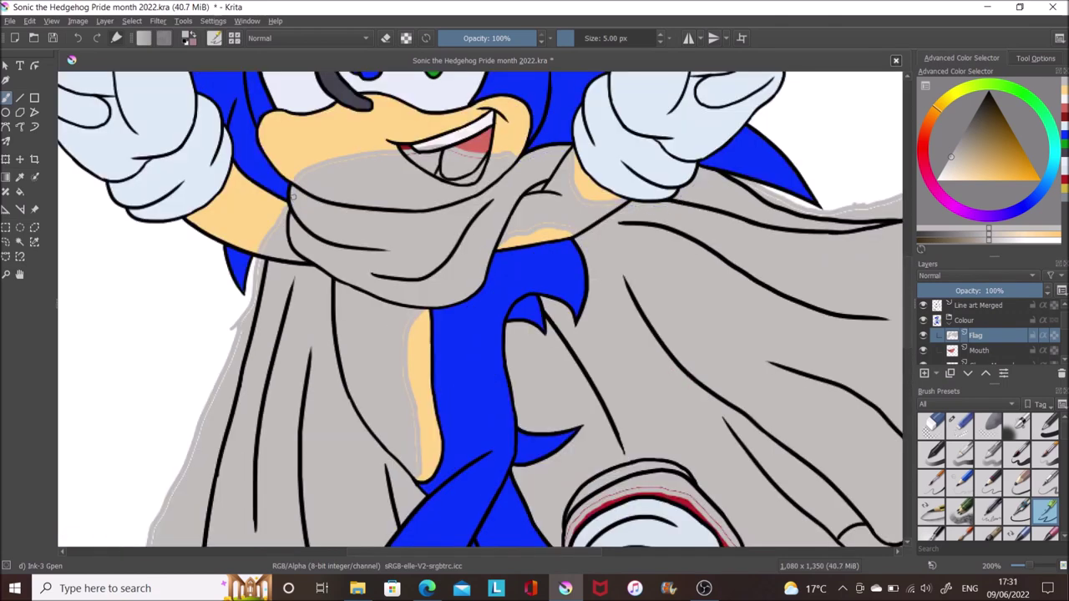
left_click(986, 329)
left_click(20, 242)
left_click(683, 489)
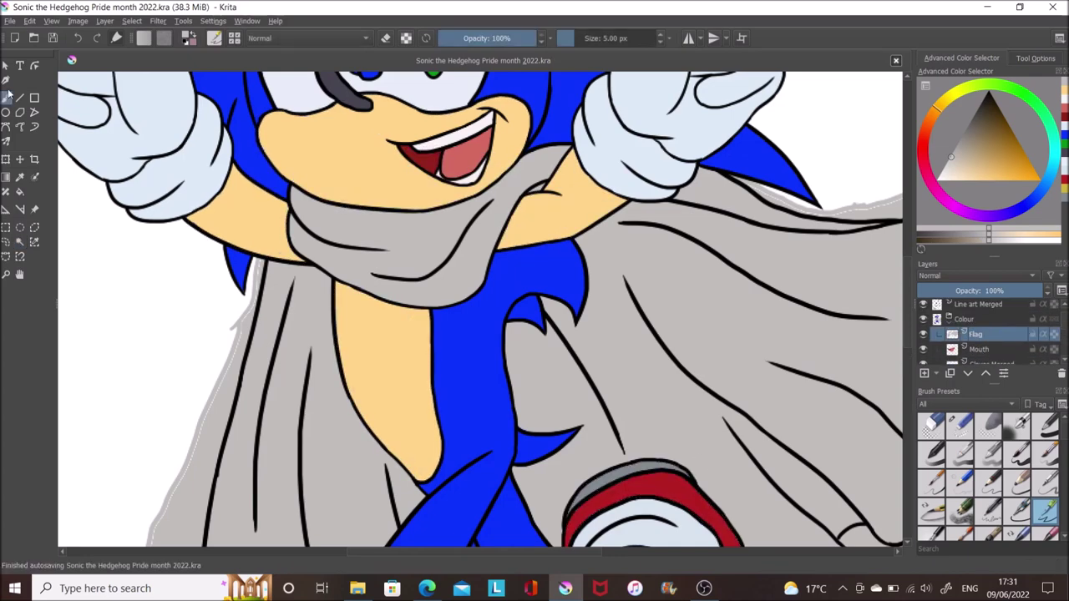
key("2")
On the Colours layer, outline the blue leg area, delete it, and save.
left_click(990, 346)
left_click(711, 178)
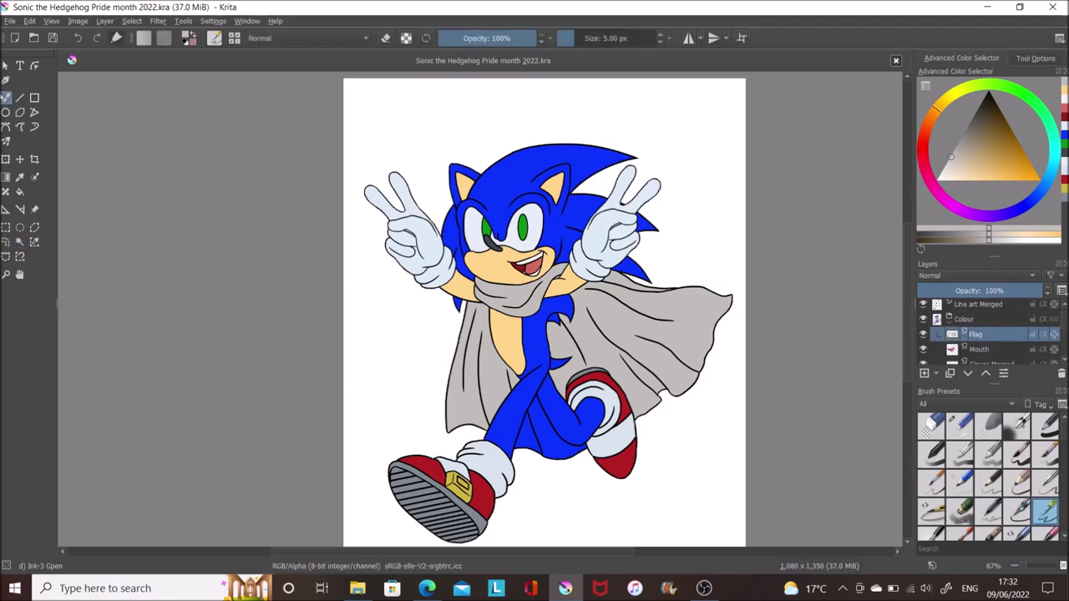
scroll(556, 470, "up", 5)
mouse_move(295, 462)
left_mouse_down()
mouse_move(359, 242)
mouse_move(412, 153)
mouse_move(603, 404)
left_mouse_up()
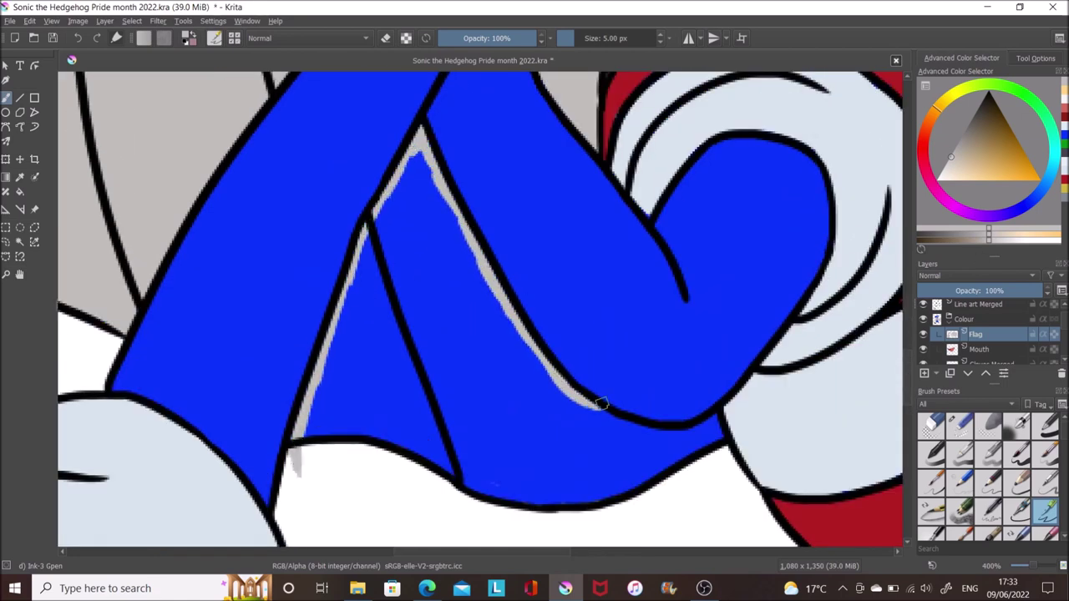
left_click_drag(675, 433, 298, 461)
key("Delete")
key("ctrl+s")
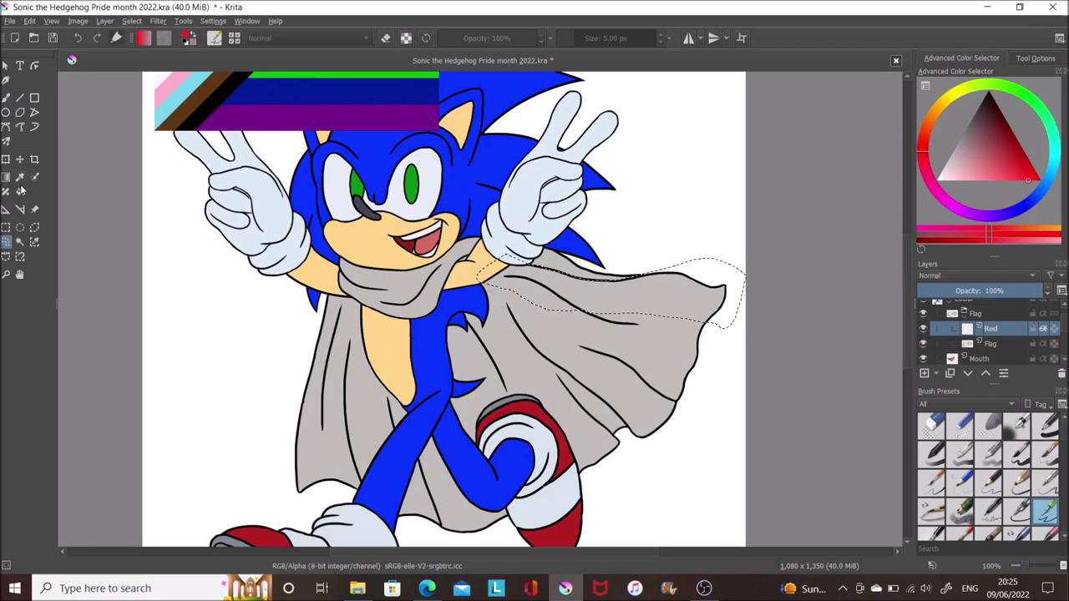
Fill the top cape band red and the second band orange.
key("shift+BackSpace")
key("e")
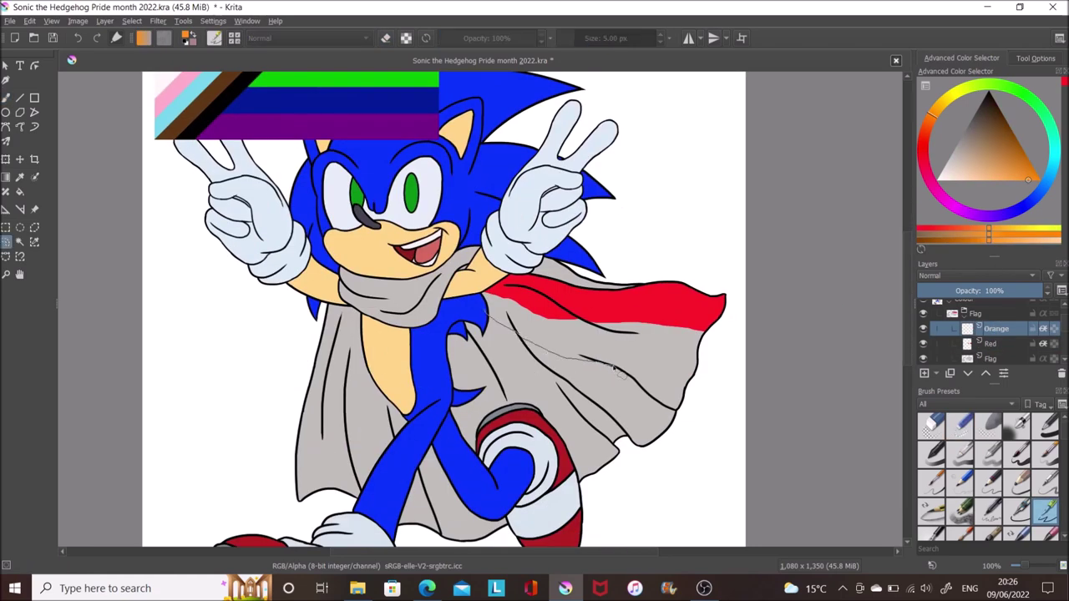
key("shift+BackSpace")
left_click(966, 340, "ctrl")
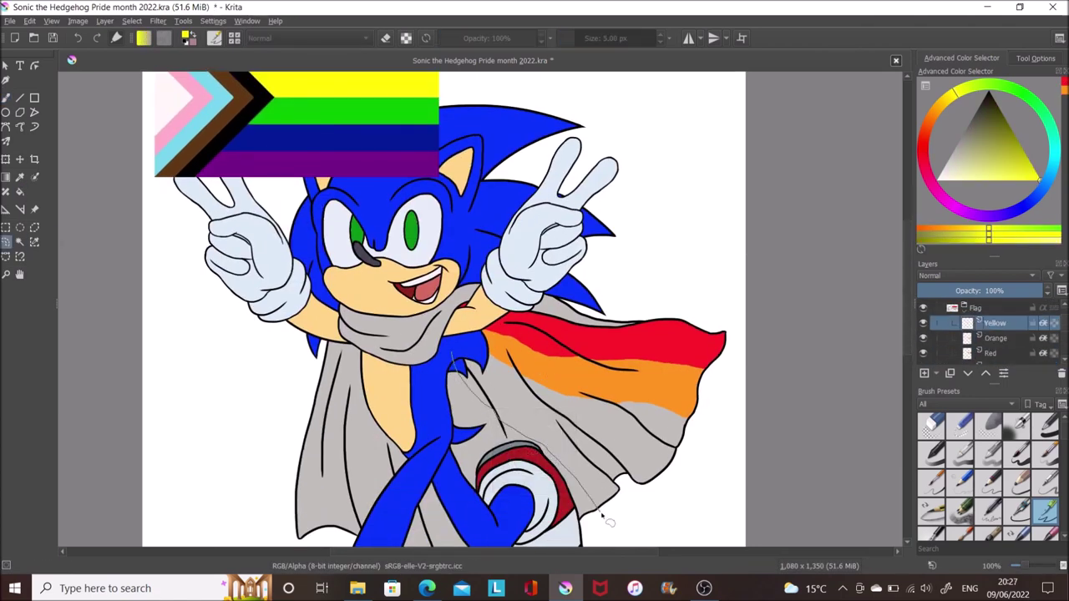
Fill the third cape band yellow and patch remaining gaps with orange and red.
left_click_drag(531, 392, 463, 359)
key("shift+BackSpace")
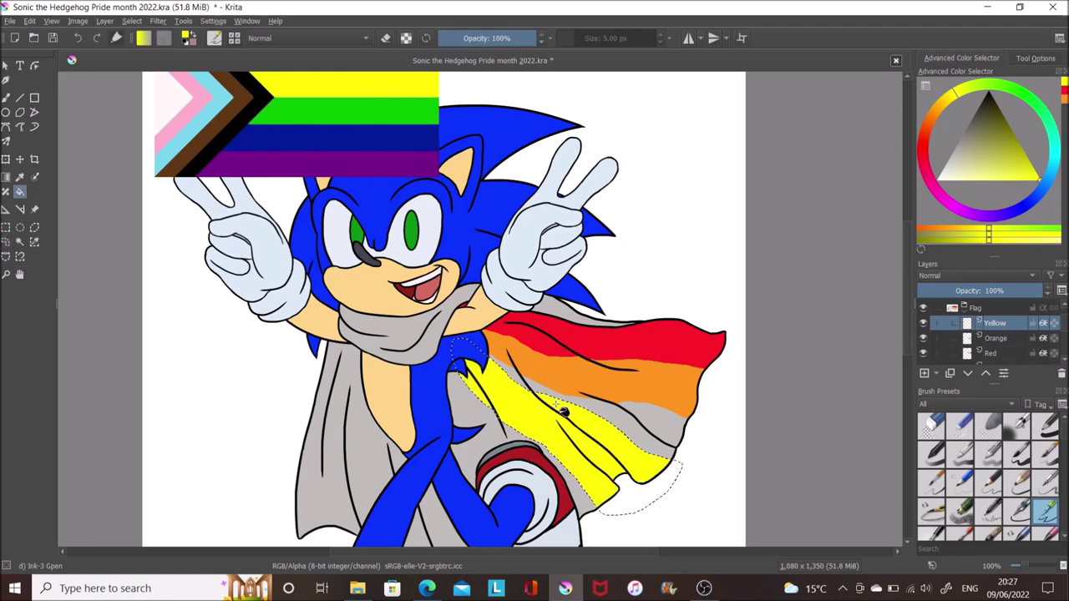
key("Page_Down")
left_click(535, 359, "ctrl")
key("shift+BackSpace")
key("ctrl+shift+a")
key("Page_Down")
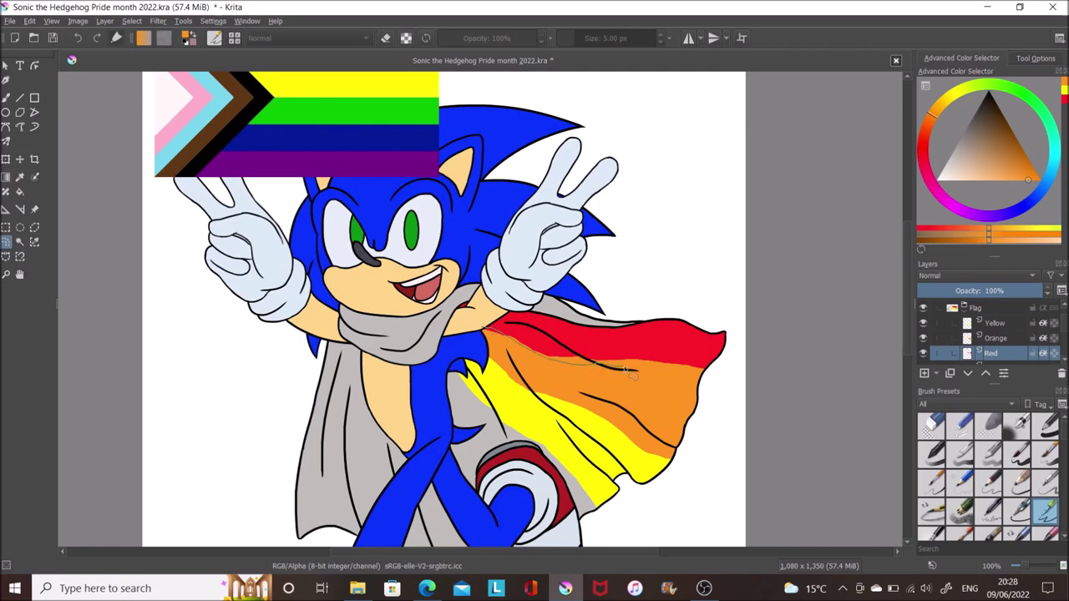
key("b")
key("shift+BackSpace")
Add a layer named Green and fill the fourth cape band green.
key("ctrl+shift+a")
key("Insert")
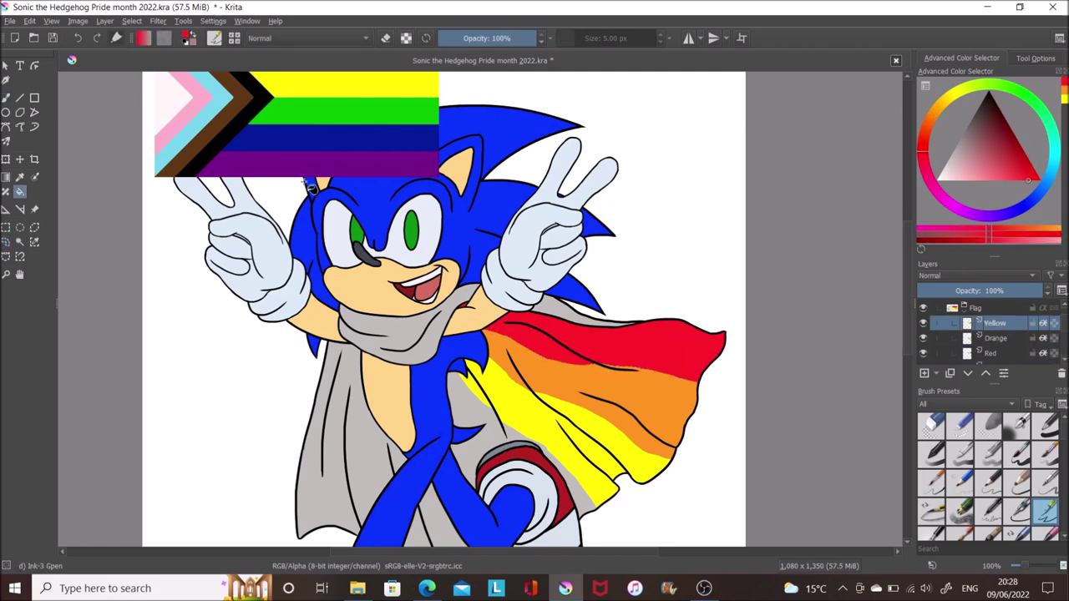
type("Green")
key("Return")
scroll(451, 239, "down", 3)
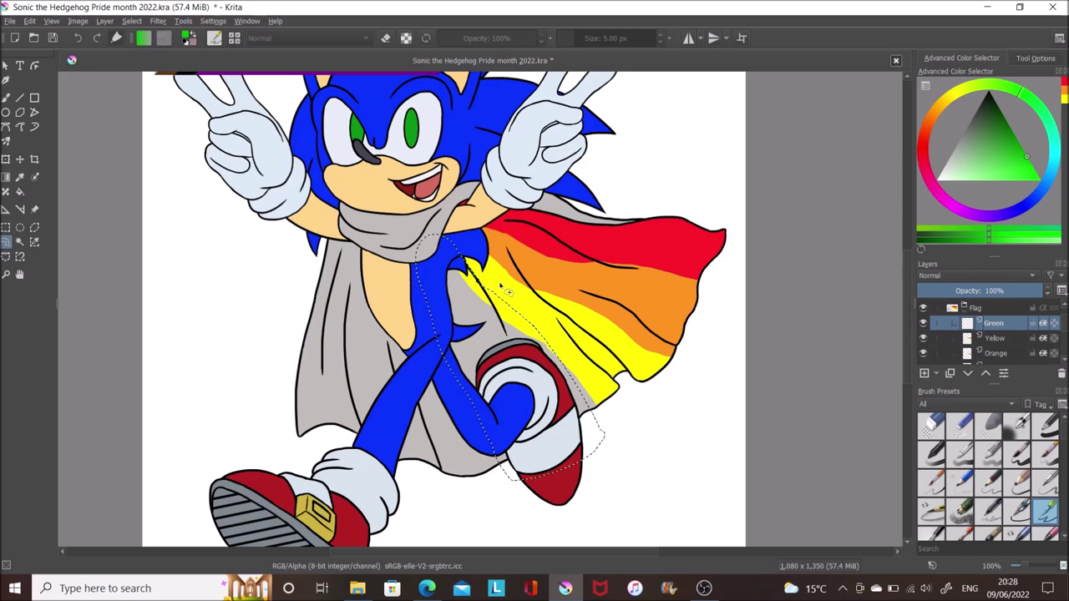
key("shift+BackSpace")
key("ctrl+shift+a")
left_click(960, 426)
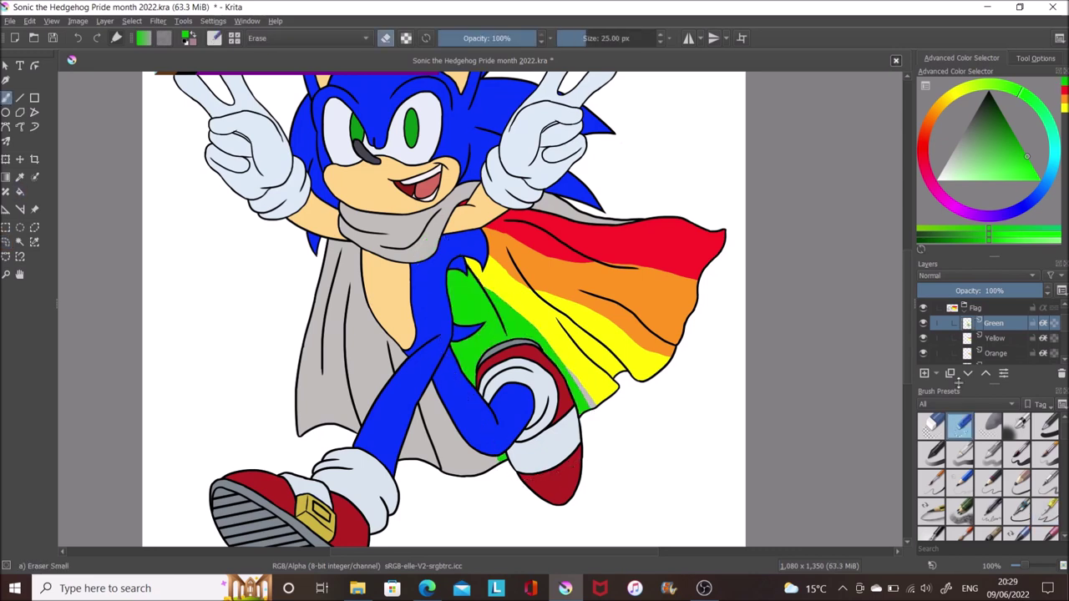
Restore the previous cape selection, fill it yellow, and outline the green area near the leg.
key("Page_Down")
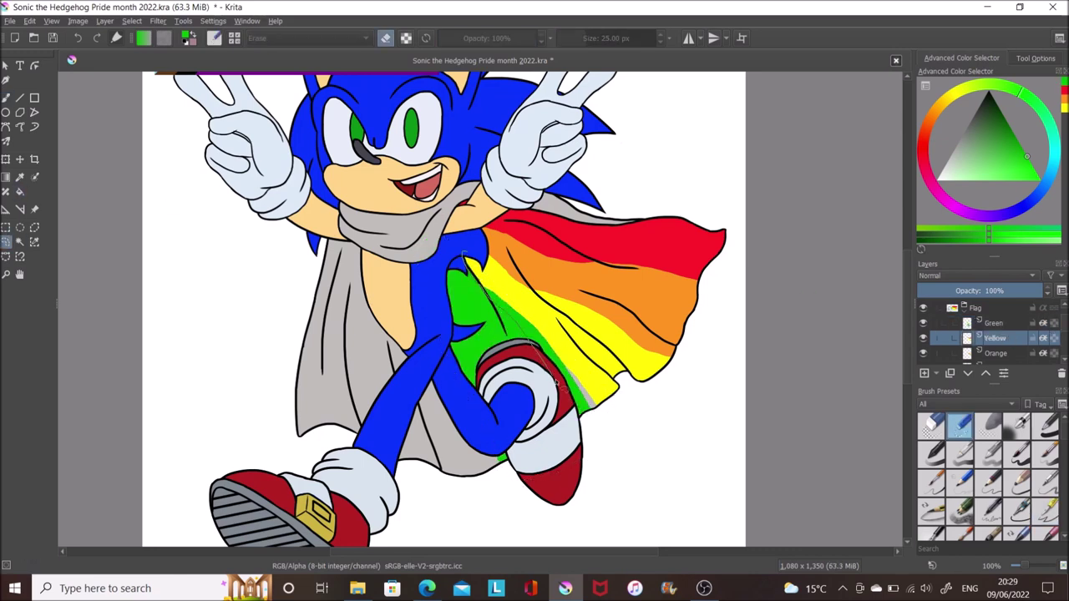
left_click(32, 21)
left_click(79, 47)
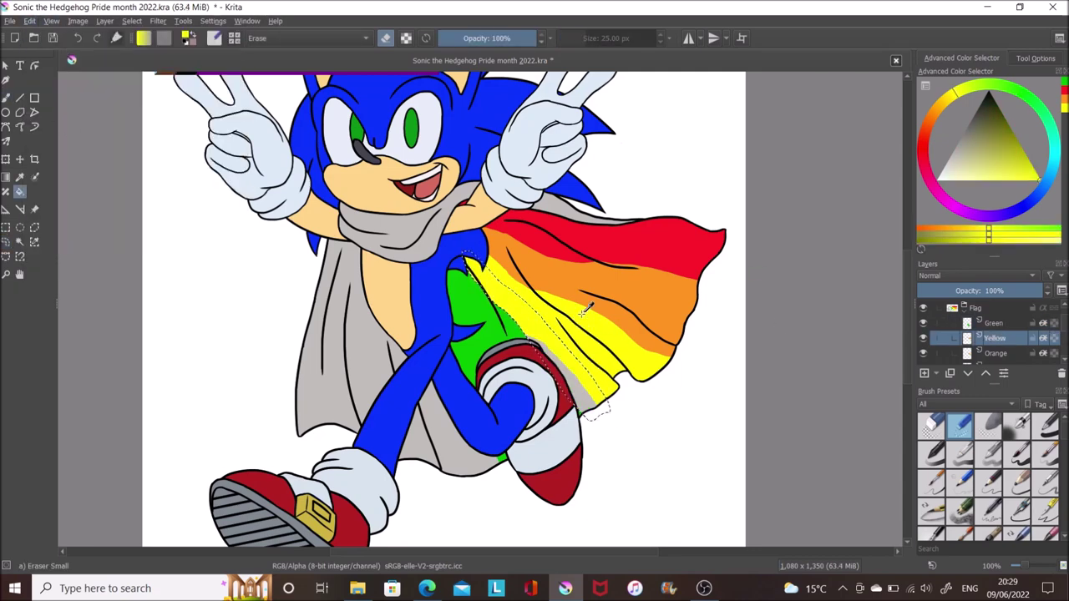
key("/")
key("ctrl+shift+a")
key("/")
key("Page_Up")
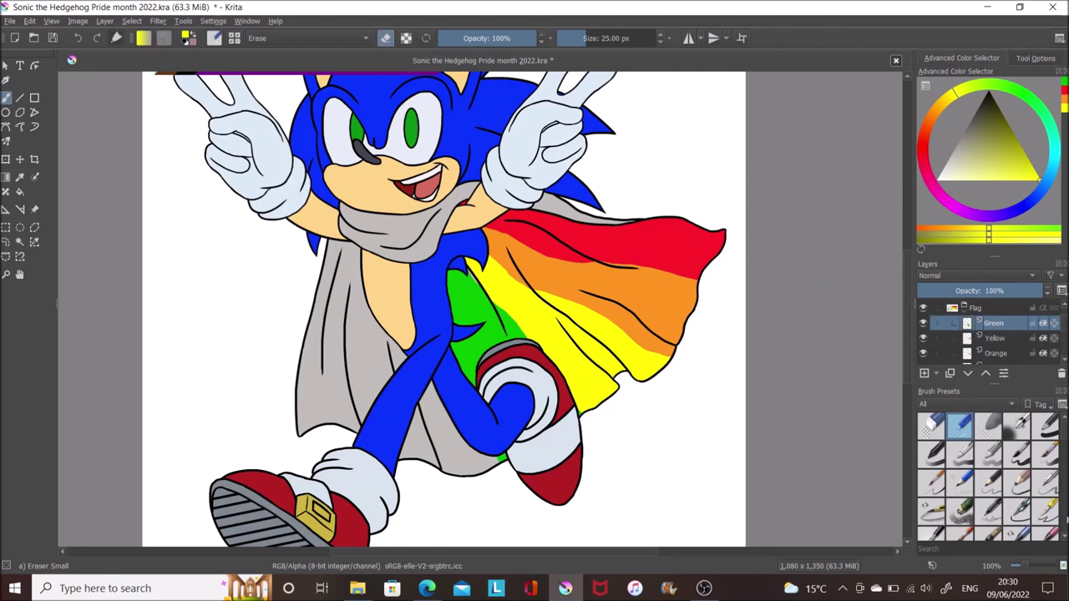
left_click(6, 241)
left_click_drag(467, 413, 522, 471)
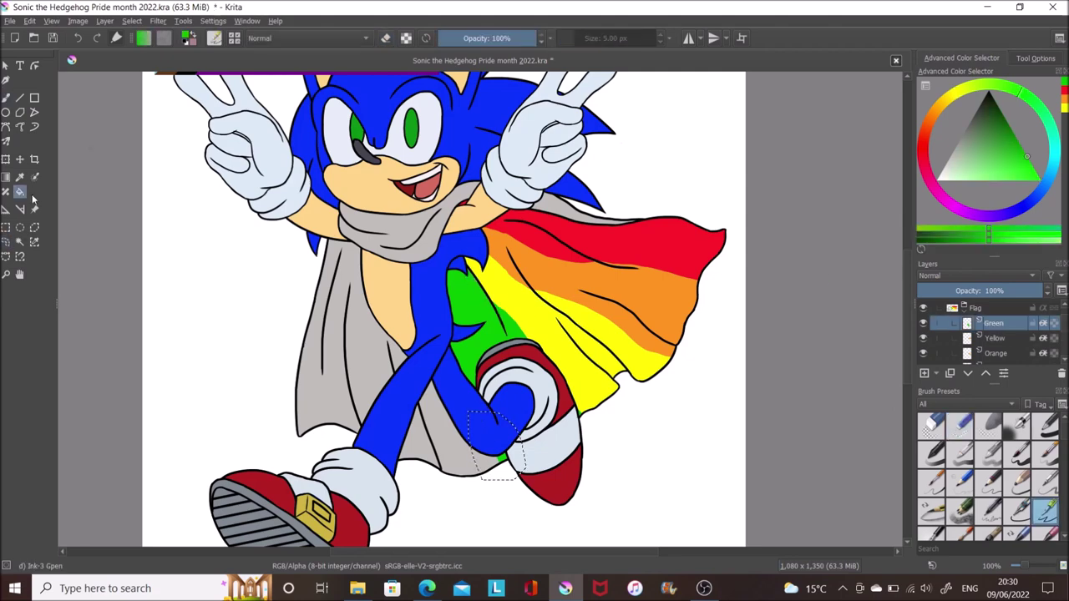
Add a new paint layer above Green named Blue.
key("ctrl+shift+a")
key("b")
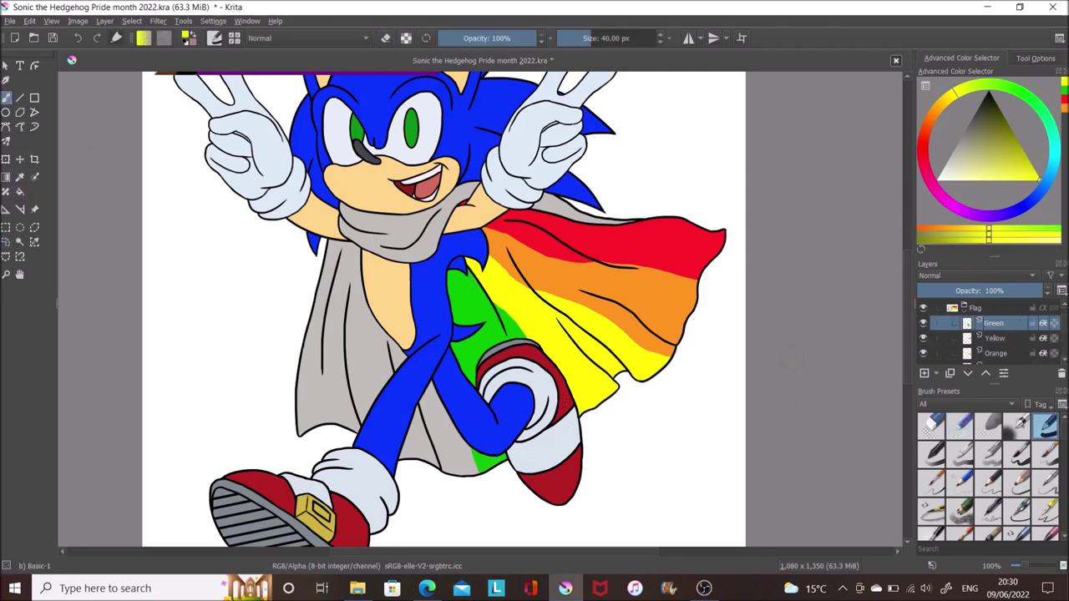
key("minus")
key("minus")
key("1")
key("Insert")
double_click(1007, 324)
type("Blue")
key("Return")
Fill the cape area behind the leg with dark blue.
left_click_drag(516, 335, 434, 244)
key("f")
left_click(501, 401)
key("Page_Down")
key("Page_Up")
key("ctrl+shift+a")
left_click(6, 241)
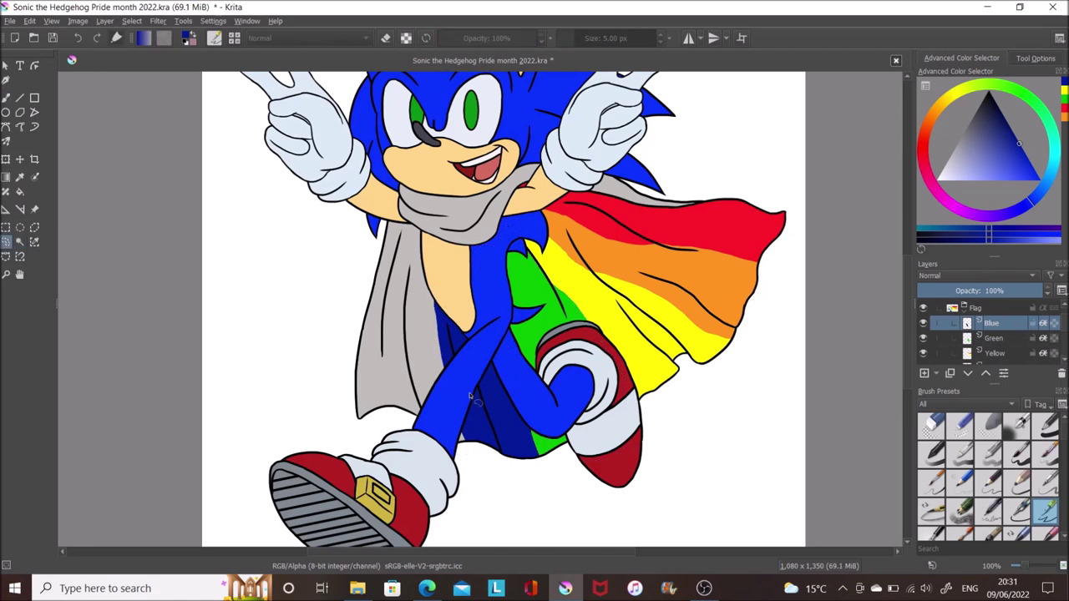
Add another new paint layer named Purple.
key("b")
key("minus")
key("Insert")
double_click(981, 323)
type("Purple")
key("Return")
key("plus")
key("plus")
left_click(5, 241)
Fill the left side of the cape purple and save the drawing.
left_click_drag(422, 148, 390, 144)
key("shift+BackSpace")
key("ctrl+shift+a")
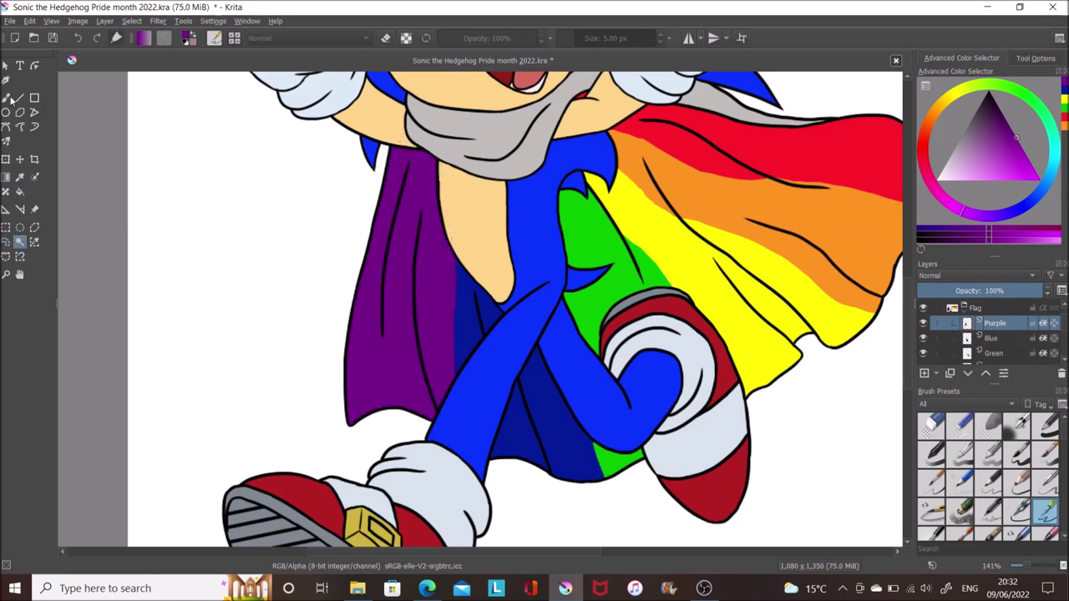
key("b")
key("minus")
key("minus")
key("minus")
key("ctrl+s")
left_click(602, 346, "ctrl")
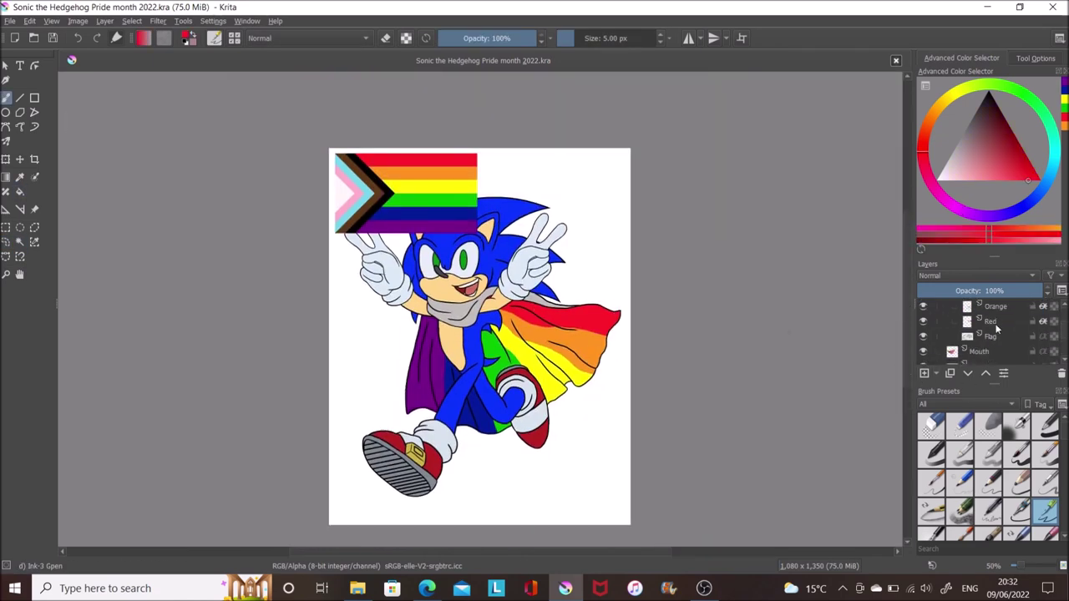
Fill the first scarf stripes red and orange on their layers.
key("1")
left_click(6, 242)
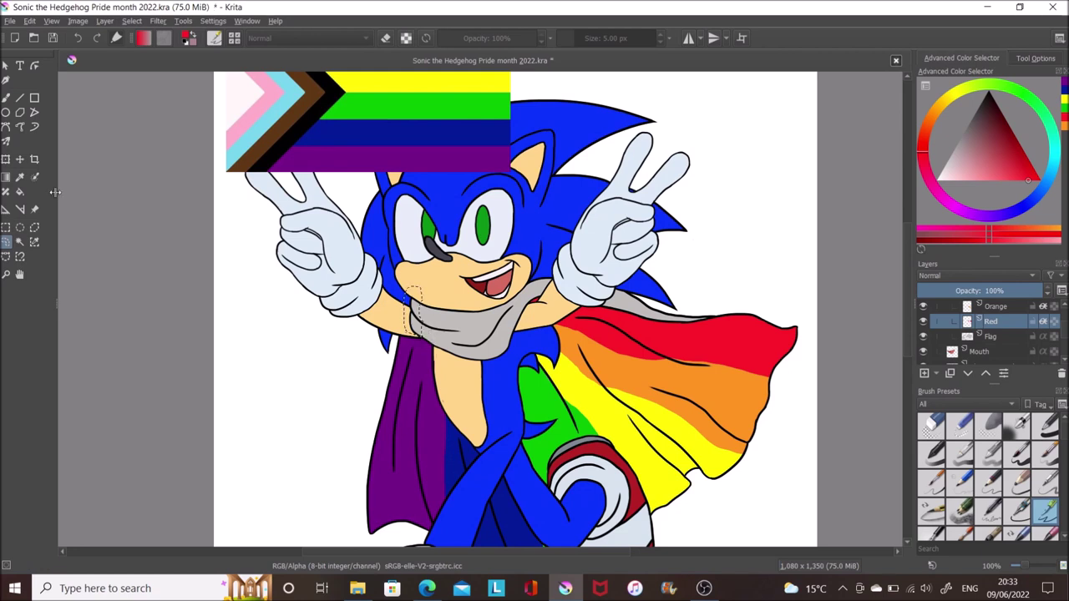
key("shift+BackSpace")
key("ctrl+shift+a")
left_click(424, 305, "ctrl")
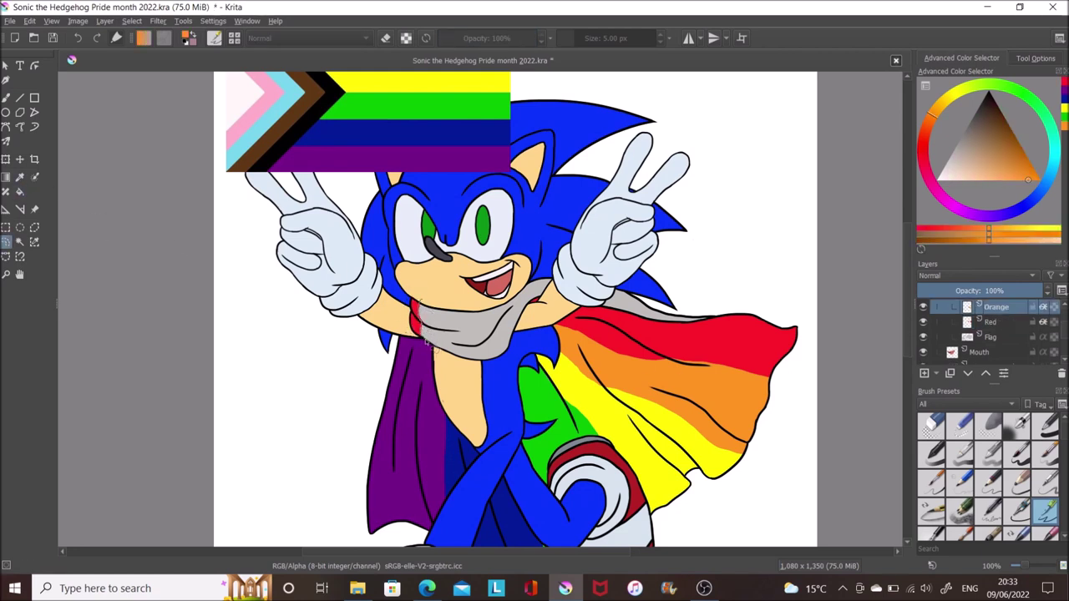
key("shift+BackSpace")
key("ctrl+shift+a")
Fill the next scarf stripes yellow, green and blue on their matching layers.
left_click(720, 386, "ctrl")
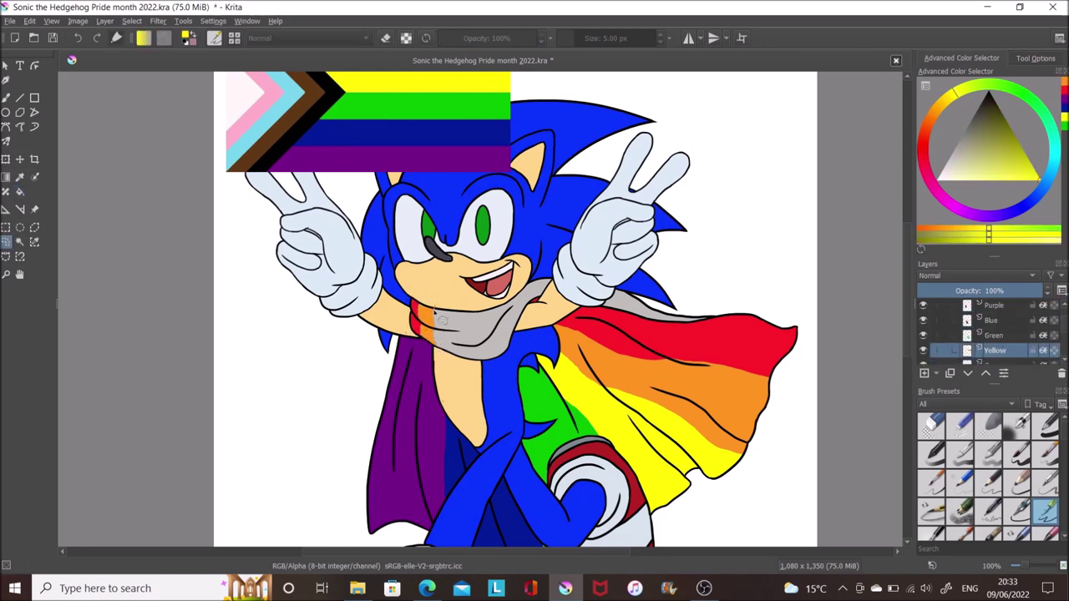
key("shift+BackSpace")
key("ctrl+shift+a")
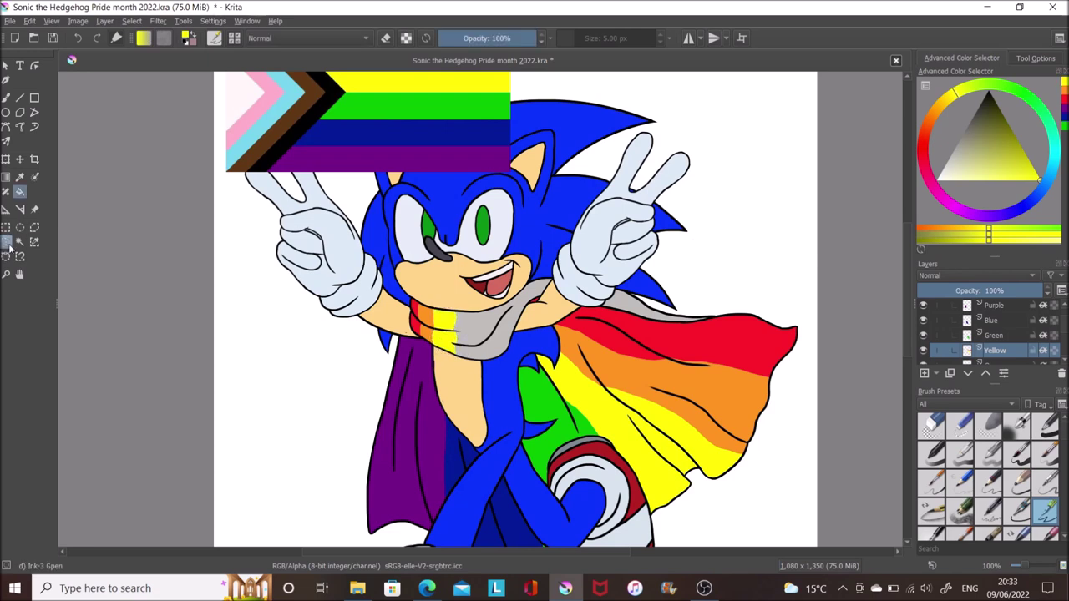
left_click(551, 422, "ctrl")
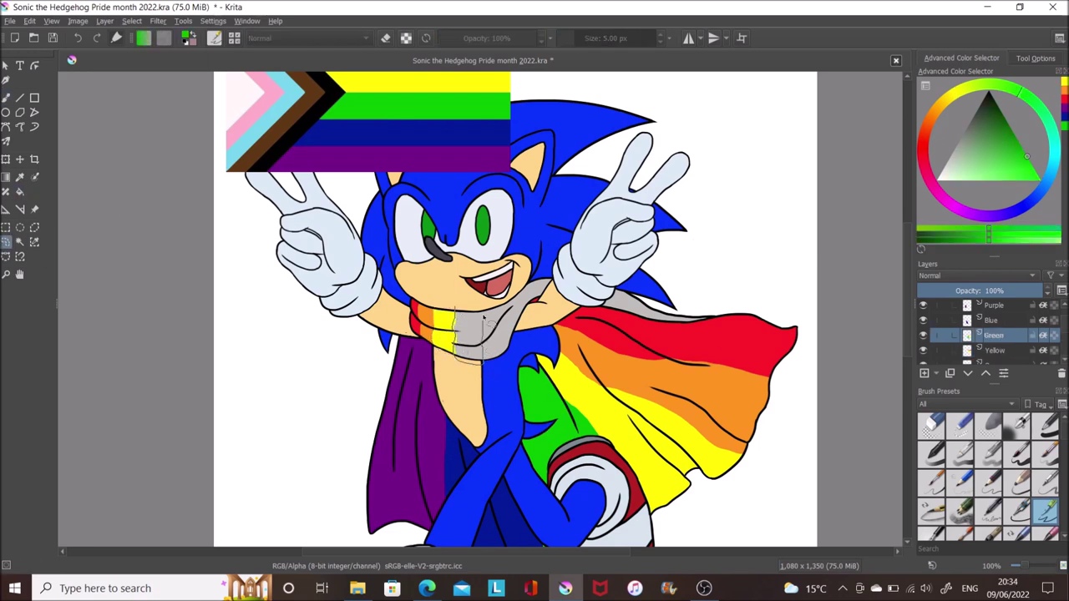
key("shift+BackSpace")
key("ctrl+shift+a")
left_click(481, 339, "ctrl")
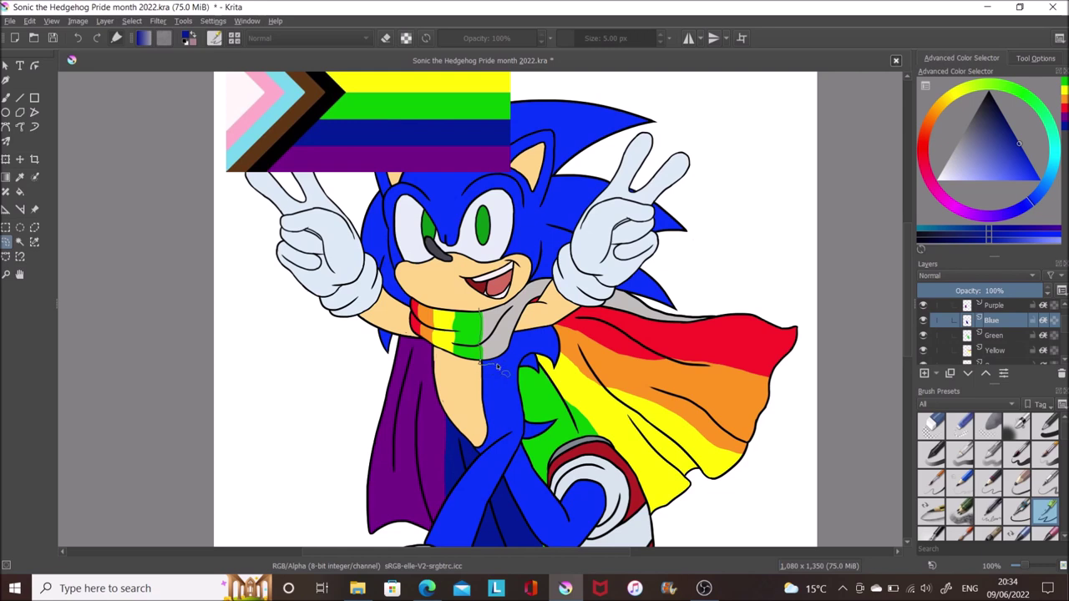
key("shift+BackSpace")
key("ctrl+shift+a")
Make the Purple layer active and return to the fine inking brush.
left_click(501, 312, "ctrl")
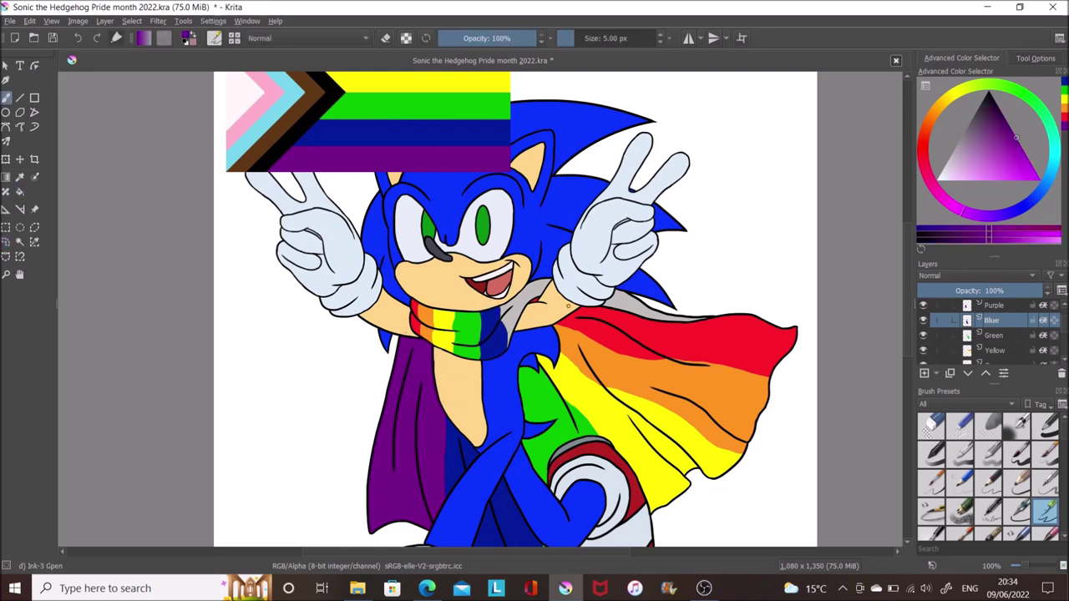
key("b")
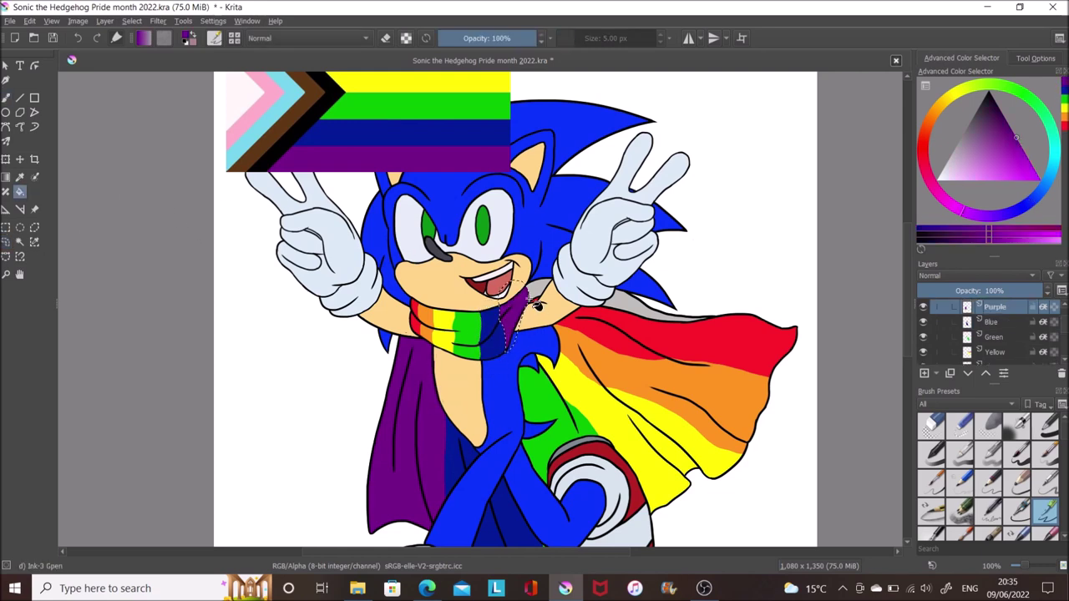
left_click(1044, 427)
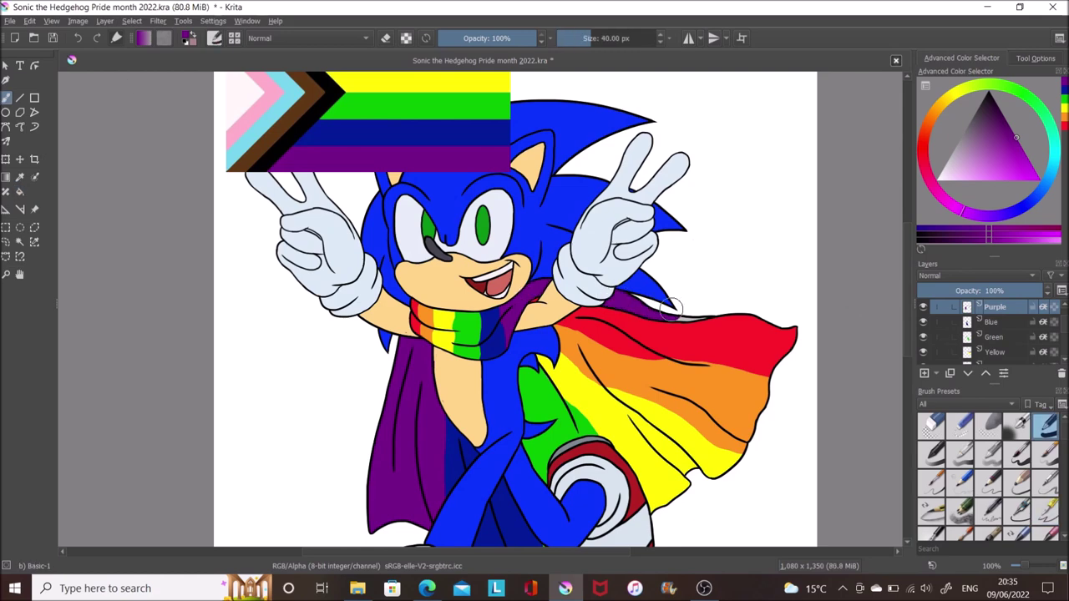
key("slash")
key("Page_Up")
key("minus")
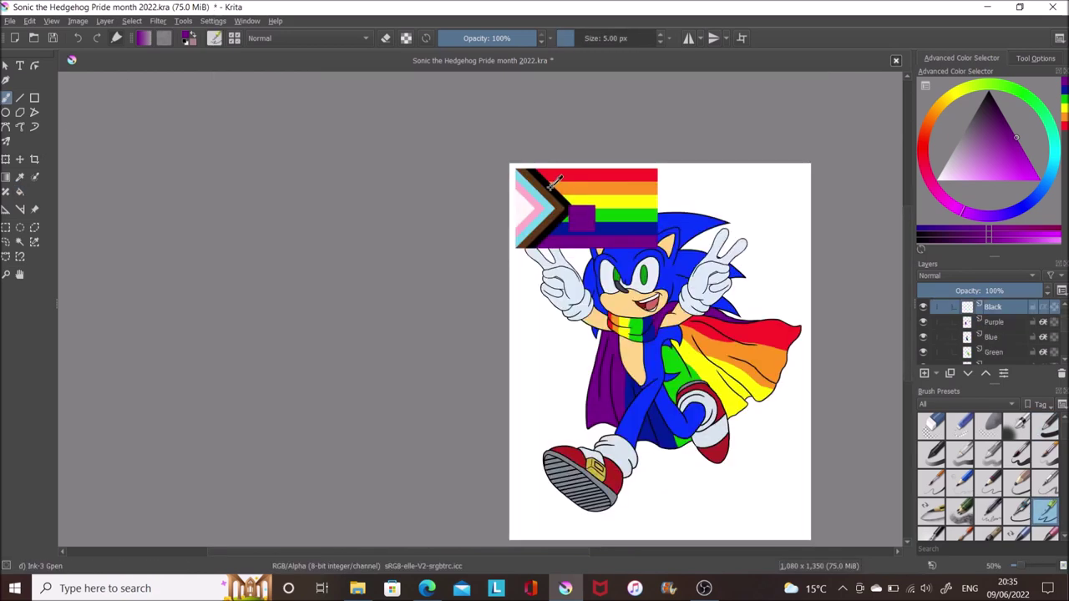
Fill the selected lower cape area black and outline the cape's lower edge.
key("plus")
scroll(544, 389, "up", 1)
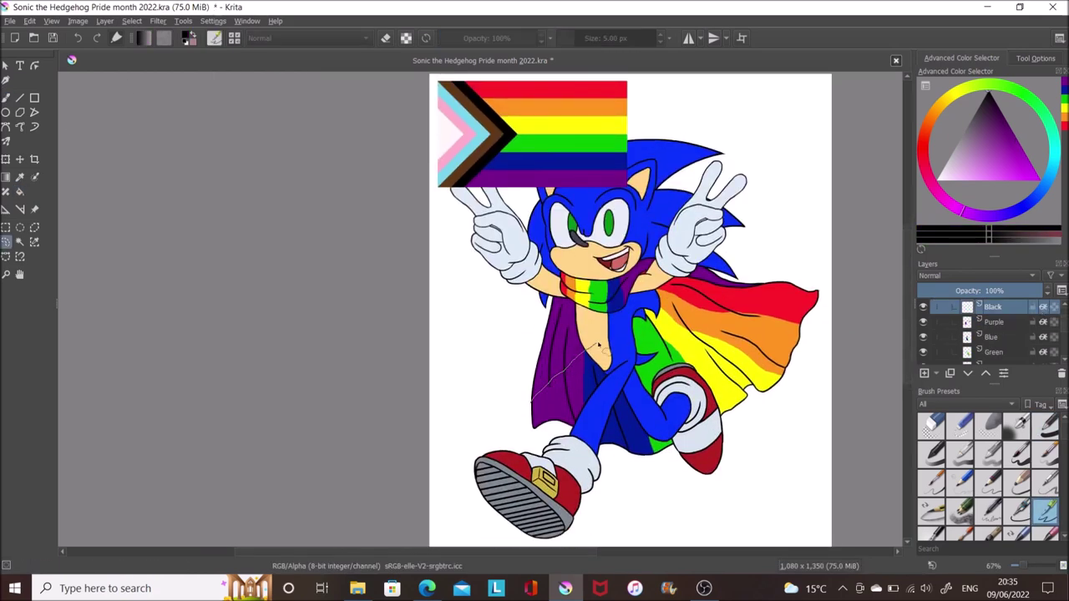
left_click(19, 159)
key("BackSpace")
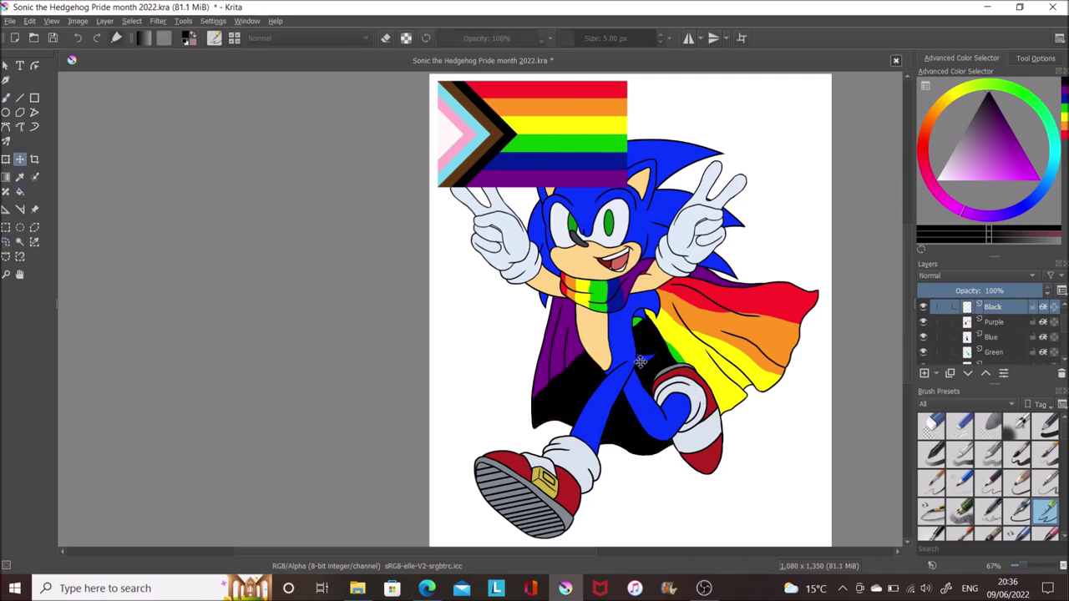
left_click(6, 241)
mouse_move(795, 282)
left_mouse_down()
mouse_move(723, 307)
mouse_move(824, 284)
mouse_move(823, 334)
left_mouse_up()
Add a layer named White and fill the outlined lower cape edge white.
key("ctrl+shift+a")
double_click(980, 307)
type("White")
key("Return")
key("ctrl+s")
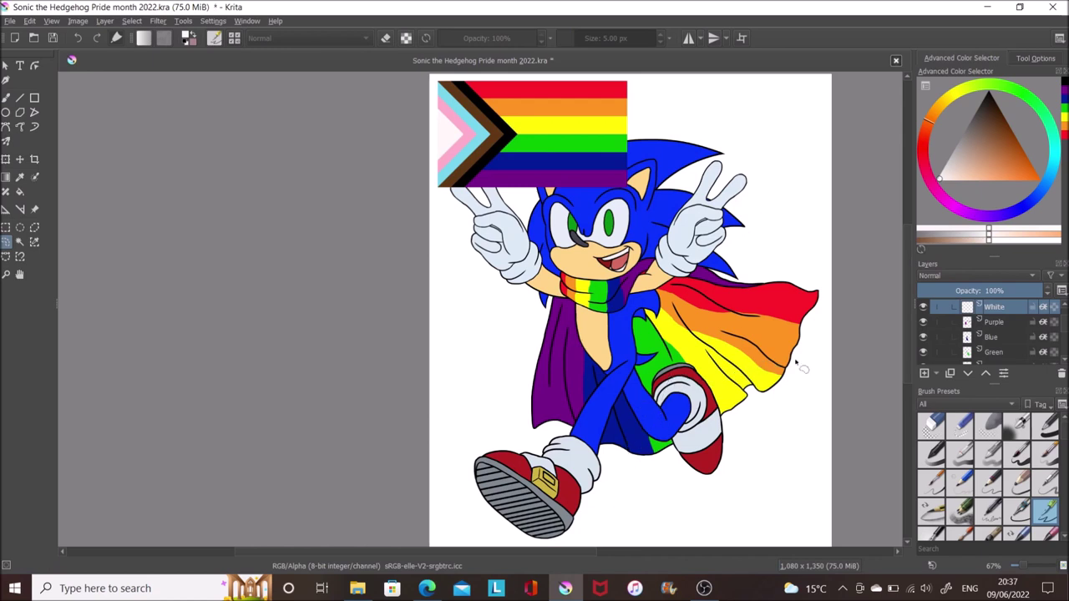
key("shift+BackSpace")
Add a layer named Pink, choose brushes, and undo a stray change.
key("Insert")
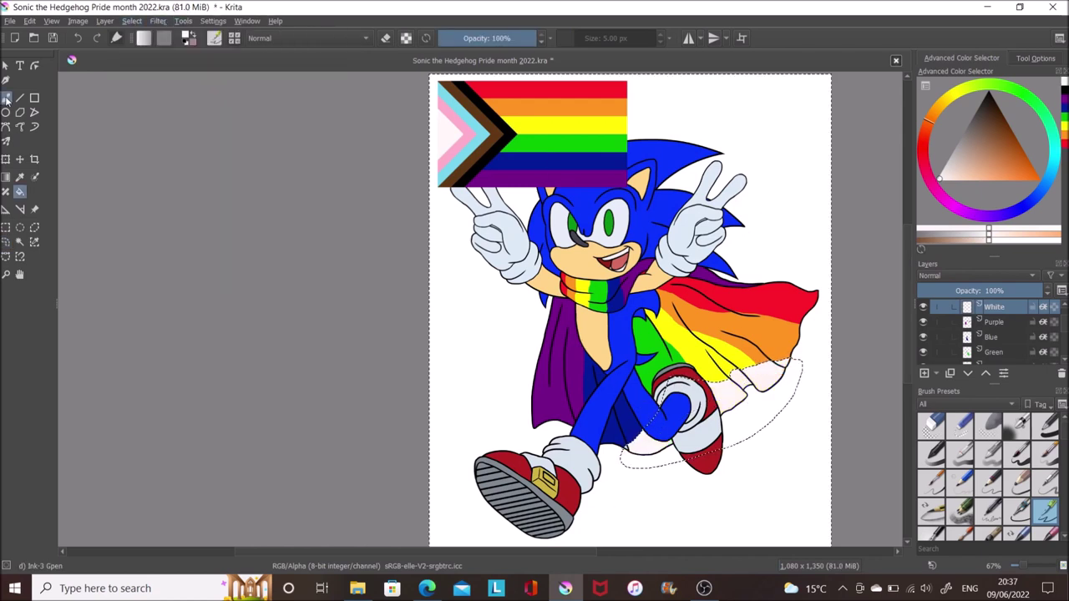
type("Pink")
key("Return")
left_click(1044, 425)
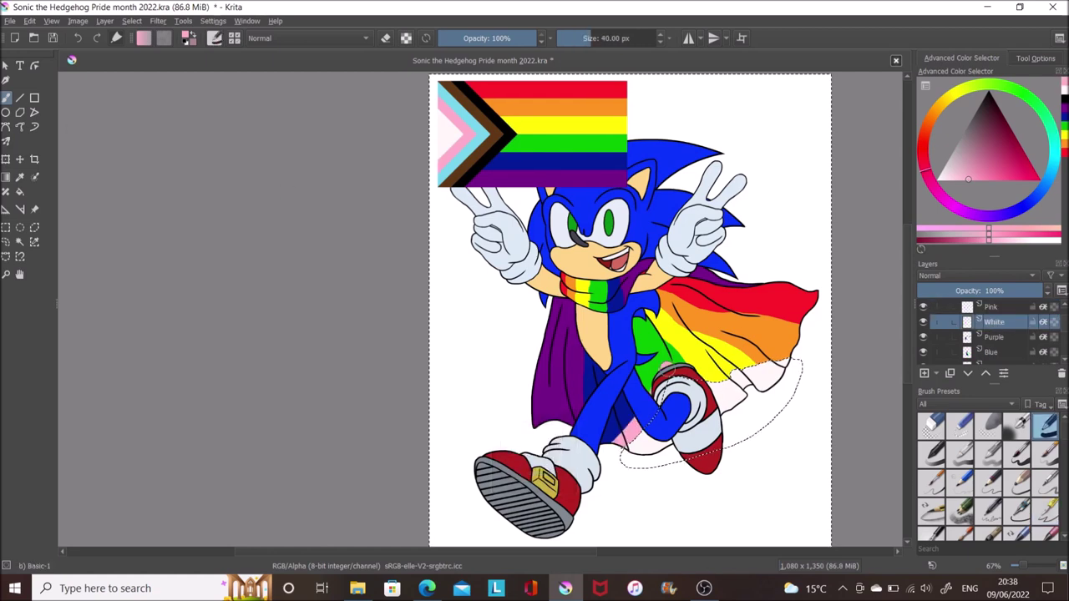
left_click(1044, 511)
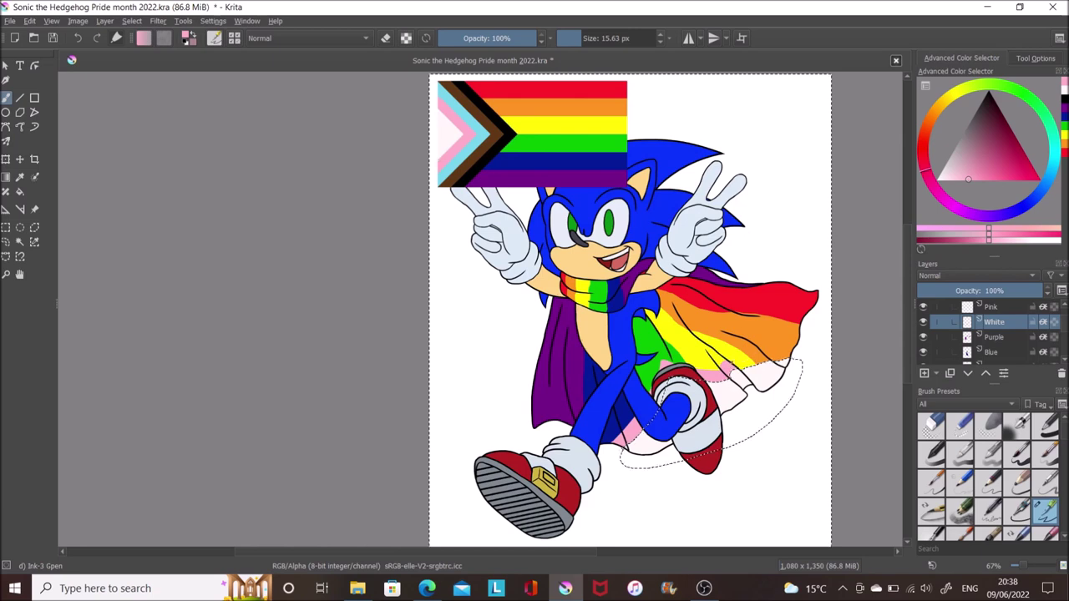
key("ctrl+w")
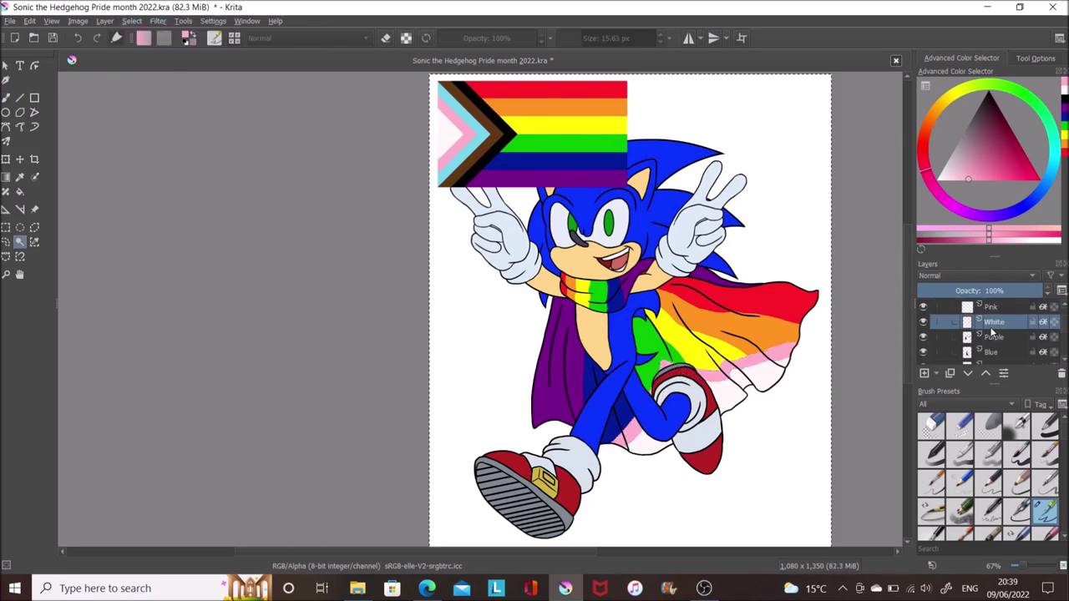
left_click(29, 21)
left_click(59, 34)
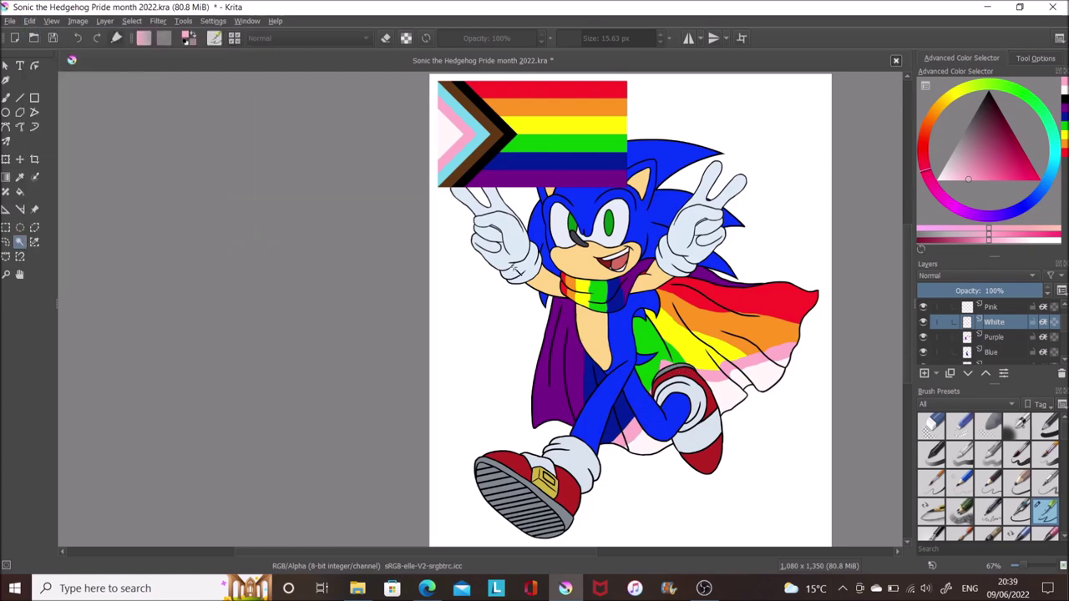
On the Pink layer, paint a pink stripe along the lower cape edge with the broad brush.
left_click(993, 307)
left_click(1044, 426)
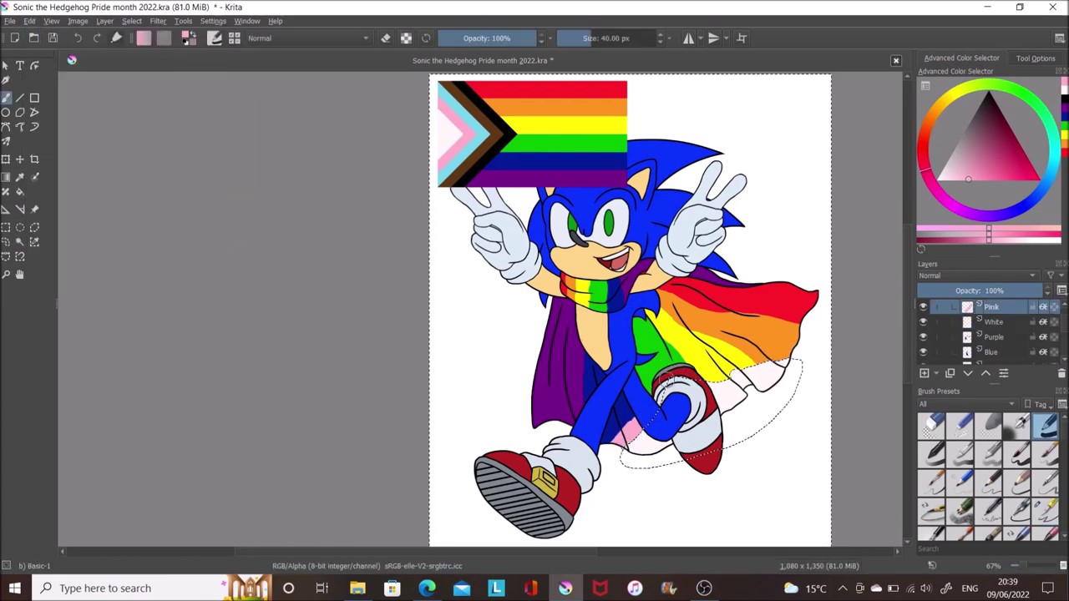
left_click_drag(741, 362, 731, 362)
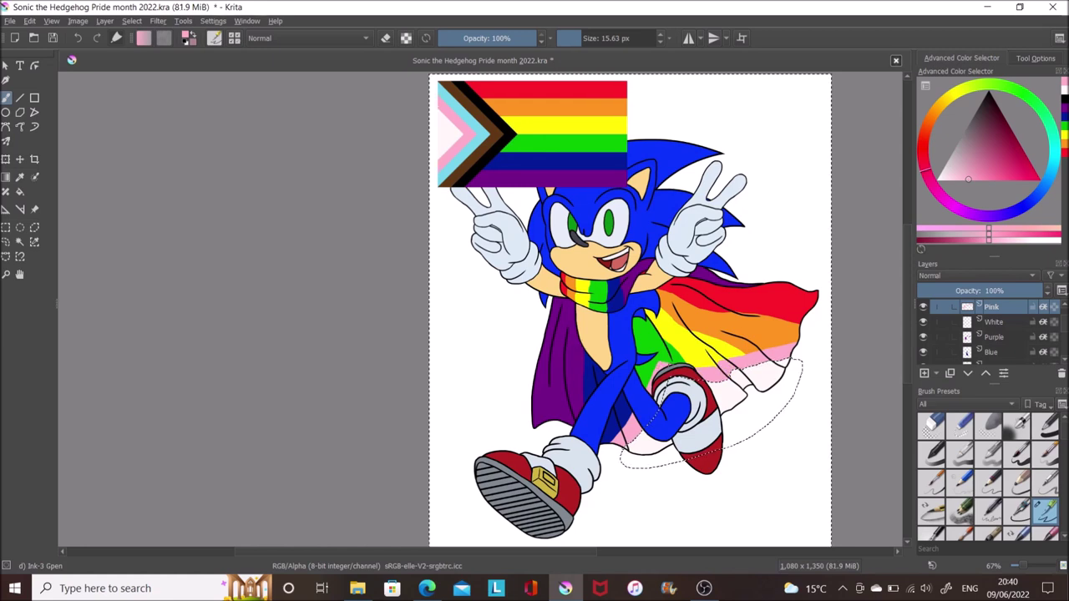
key("Insert")
double_click(967, 307)
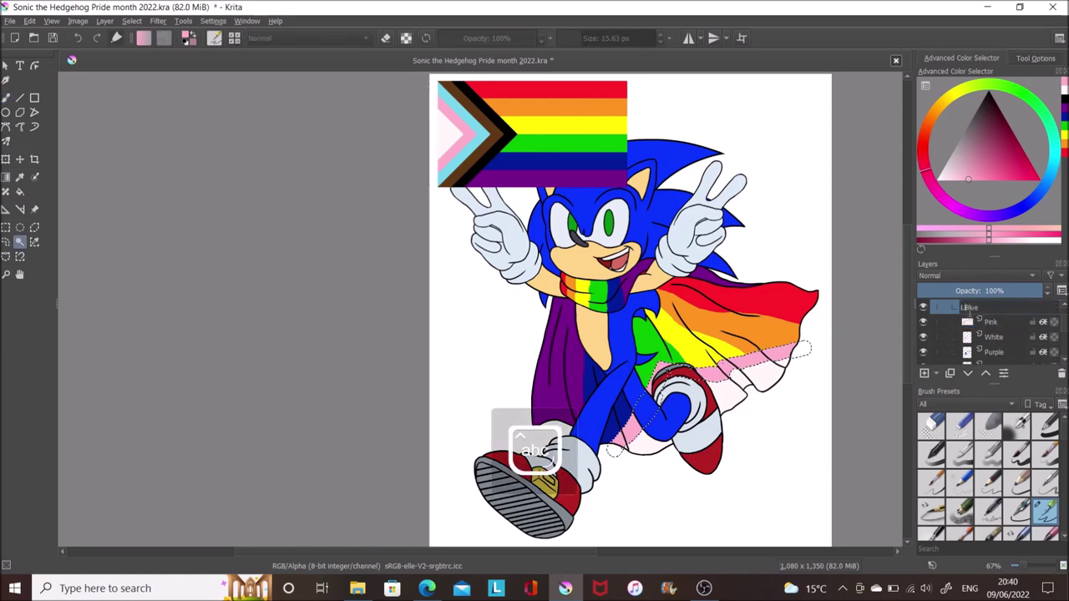
Name the layer Light Blue, pick the broad painting brush and invert the cape selection.
key("Return")
left_click(1043, 426)
left_click(132, 21)
left_click(175, 72)
left_click(988, 173)
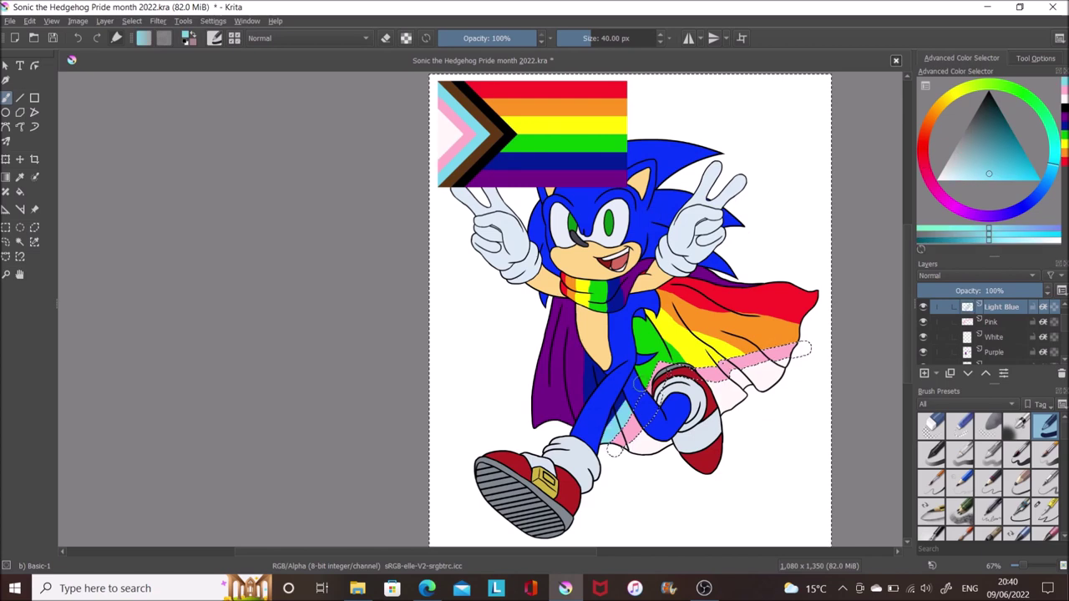
key("slash")
key("slash")
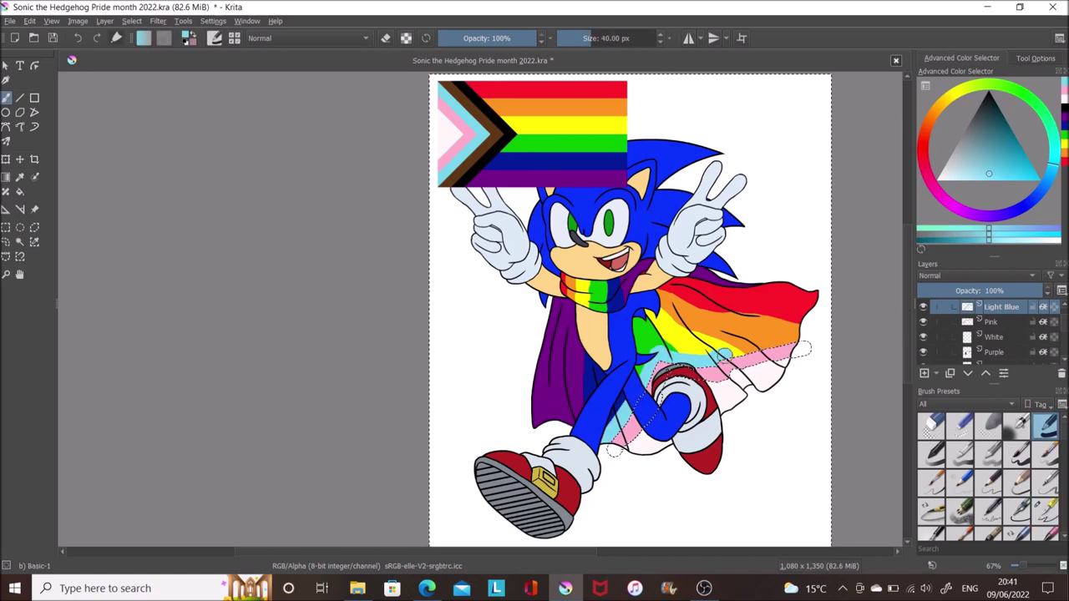
key("slash")
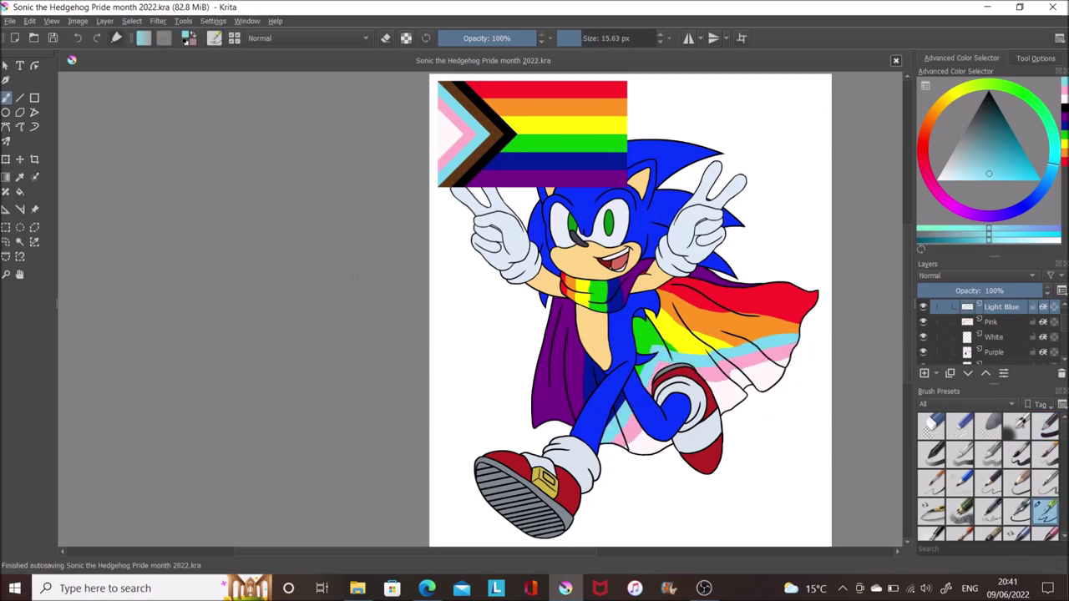
On the Brown layer, extend the brown stripe to the cape's right edge.
left_click(20, 242)
key("Page_Up")
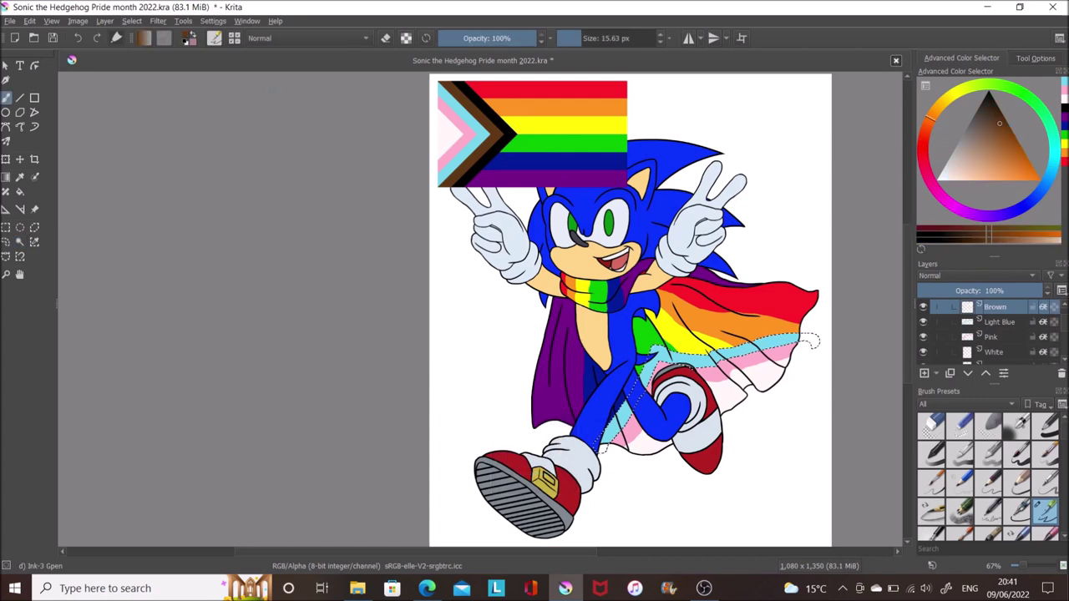
key("slash")
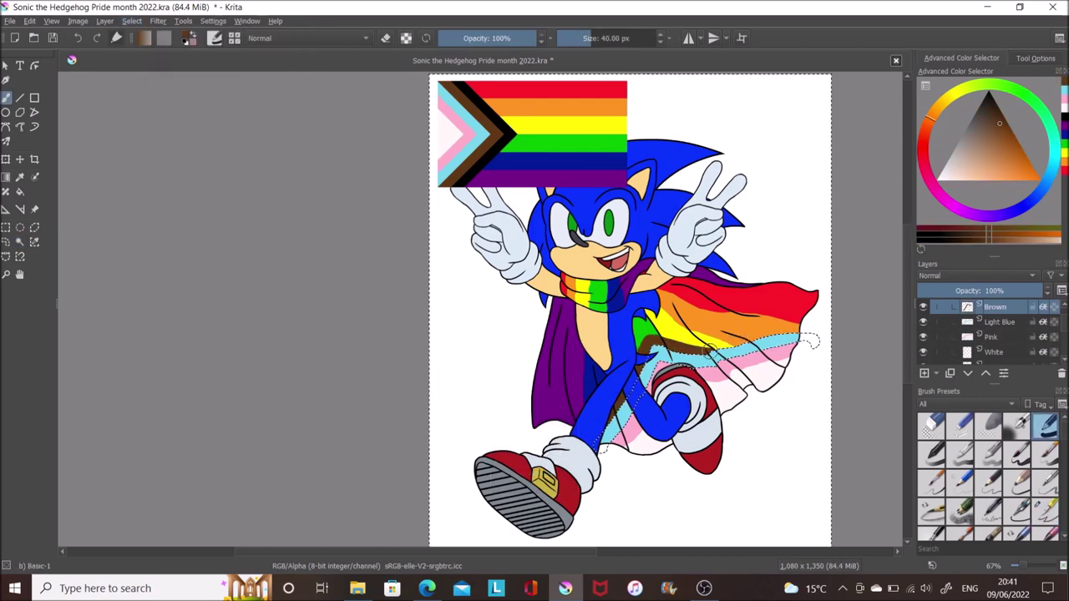
left_click_drag(722, 343, 812, 332)
On the Black layer, invert the selection and paint a black stripe along the cape.
key("w")
key("Page_Up")
key("b")
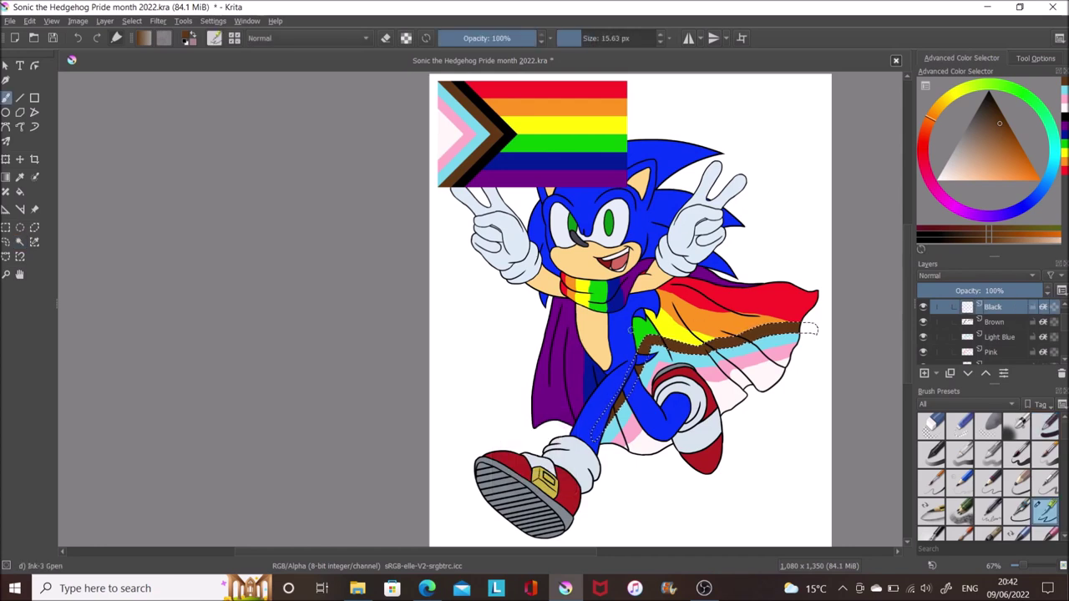
key("ctrl+shift+i")
key("d")
left_click_drag(772, 316, 654, 329)
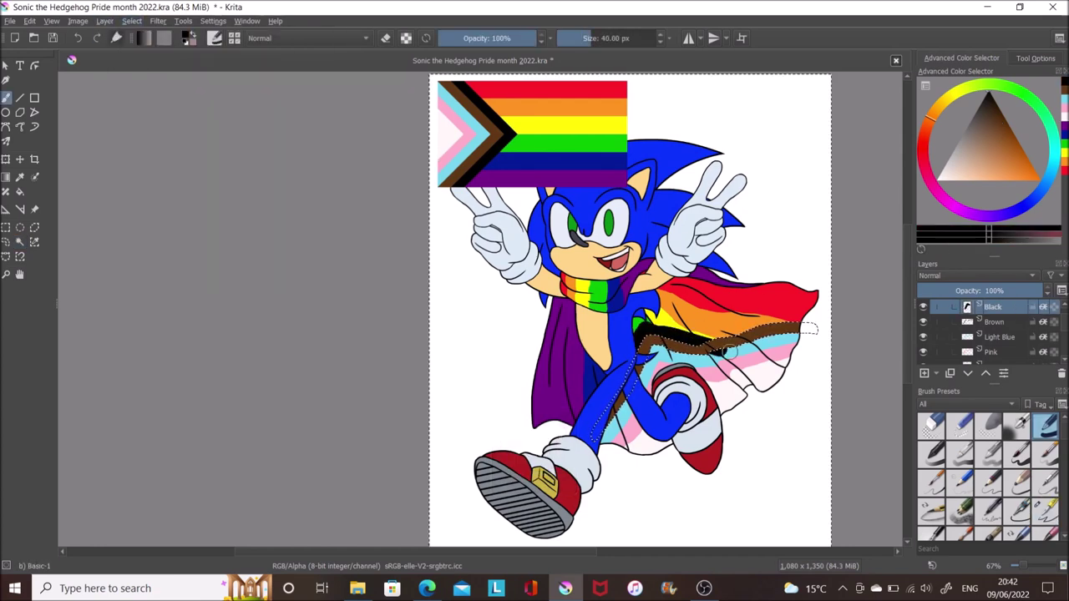
Erase overspill with the small eraser, clear the selection and bring up the Sonic reference.
key("e")
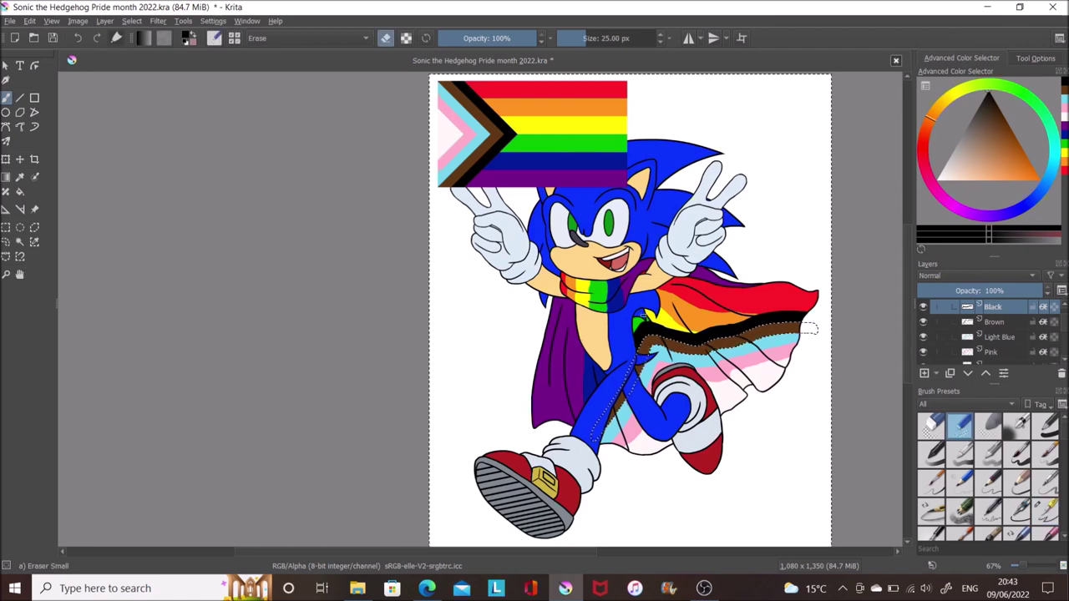
key("ctrl+shift+a")
key("e")
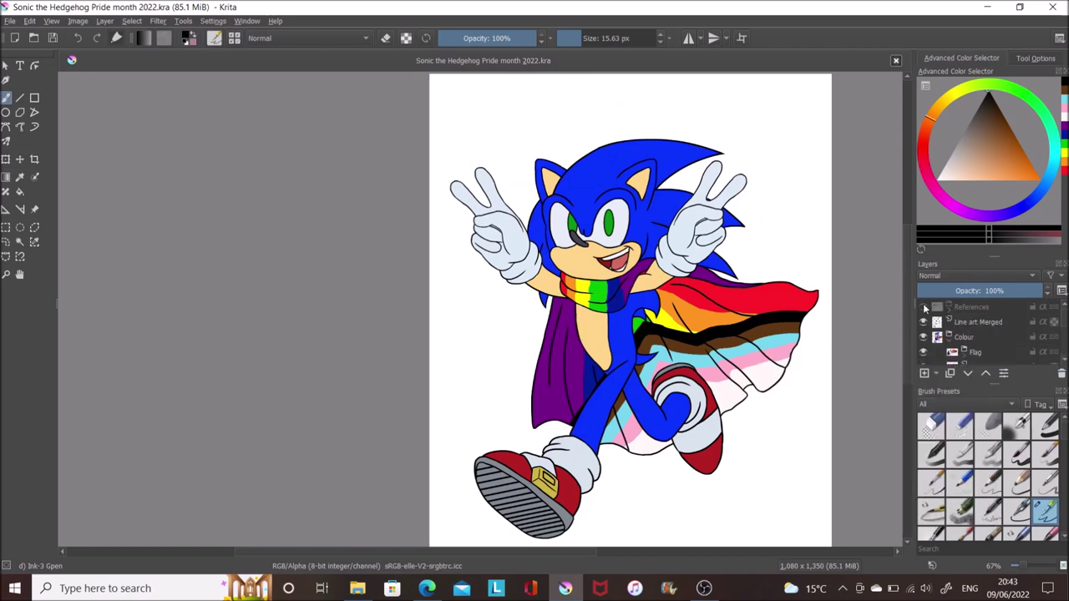
left_click(922, 307)
Create a clipping group on the eye layer named Iris.
right_click(977, 342)
left_click(734, 337)
double_click(949, 342)
type("Iris")
key("Return")
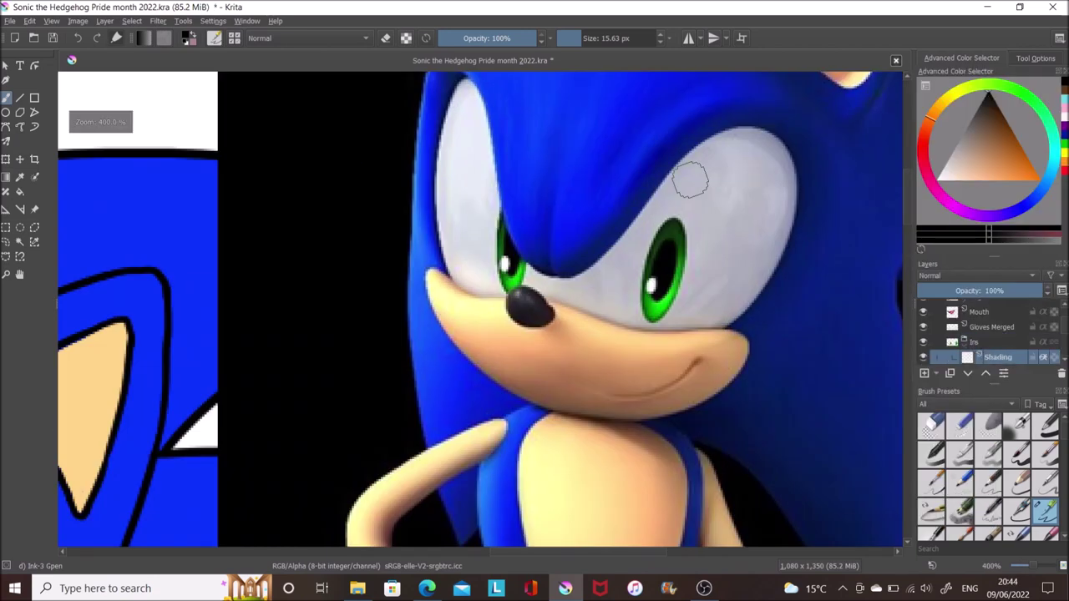
scroll(329, 362, "up", 5)
scroll(453, 317, "down", 1)
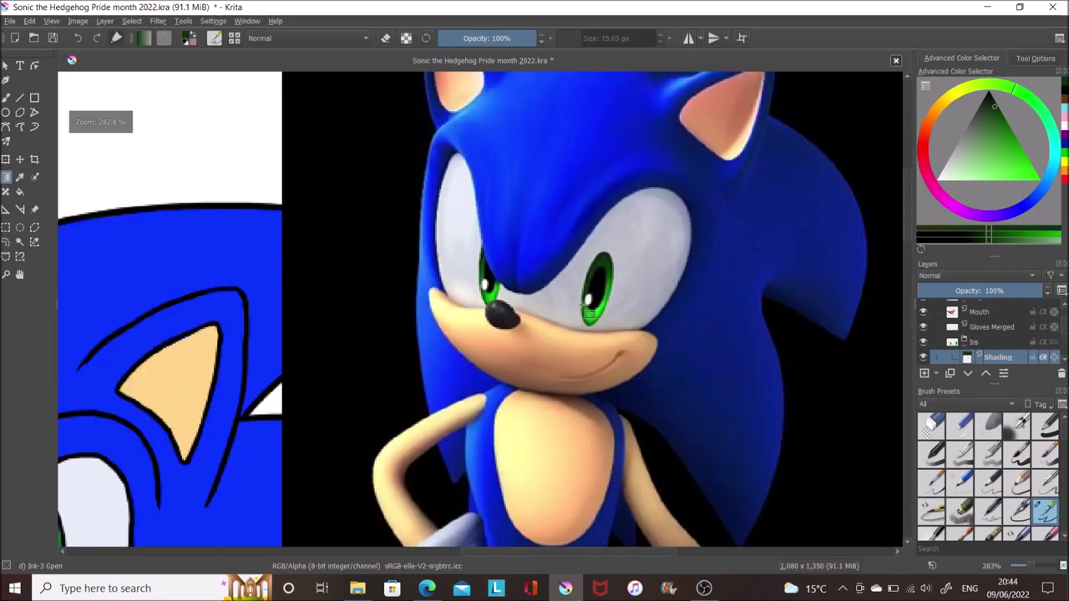
scroll(250, 376, "down", 2)
Add a layer named Pupil and draw an oval pupil inside the eye.
left_click(925, 373)
double_click(994, 356)
type("Pupil")
key("Return")
key("d")
left_click(6, 112)
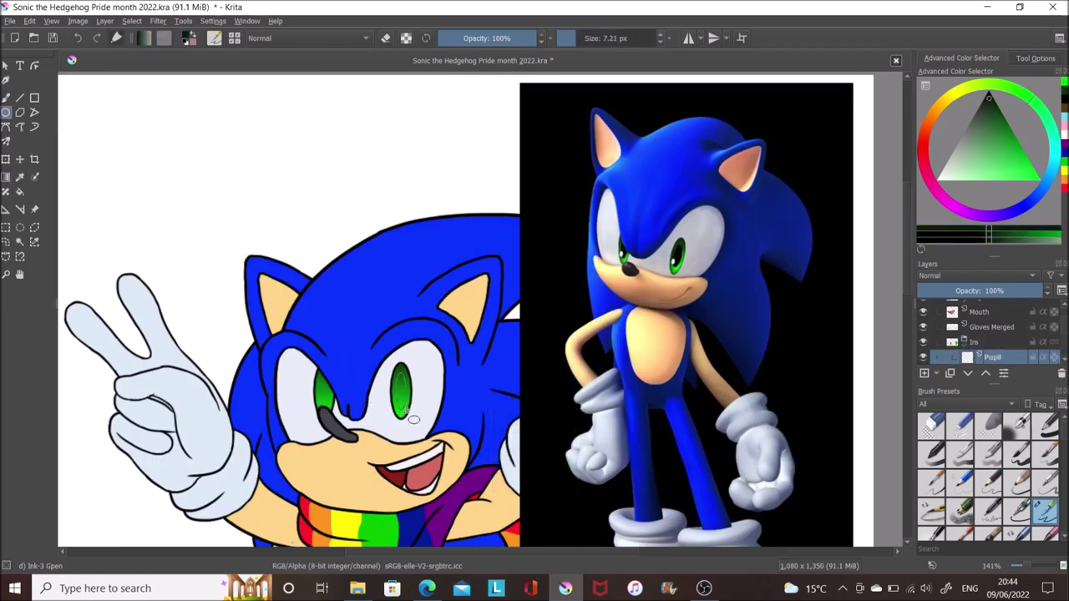
left_click_drag(413, 418, 422, 393)
Duplicate the pupil for the other eye, move it, and merge into Pupil.
key("b")
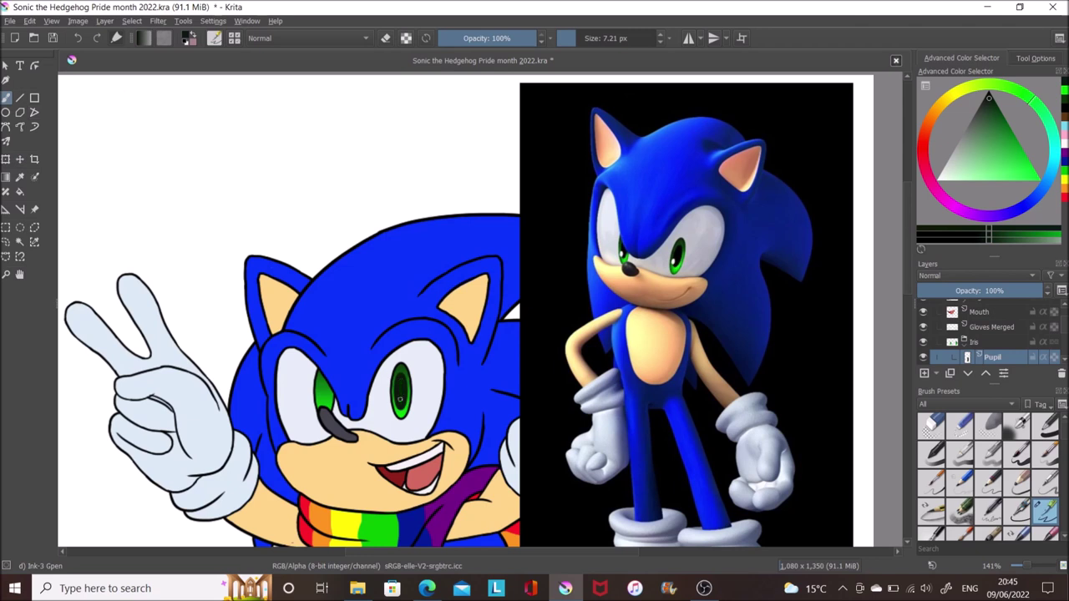
key("ctrl+j")
key("t")
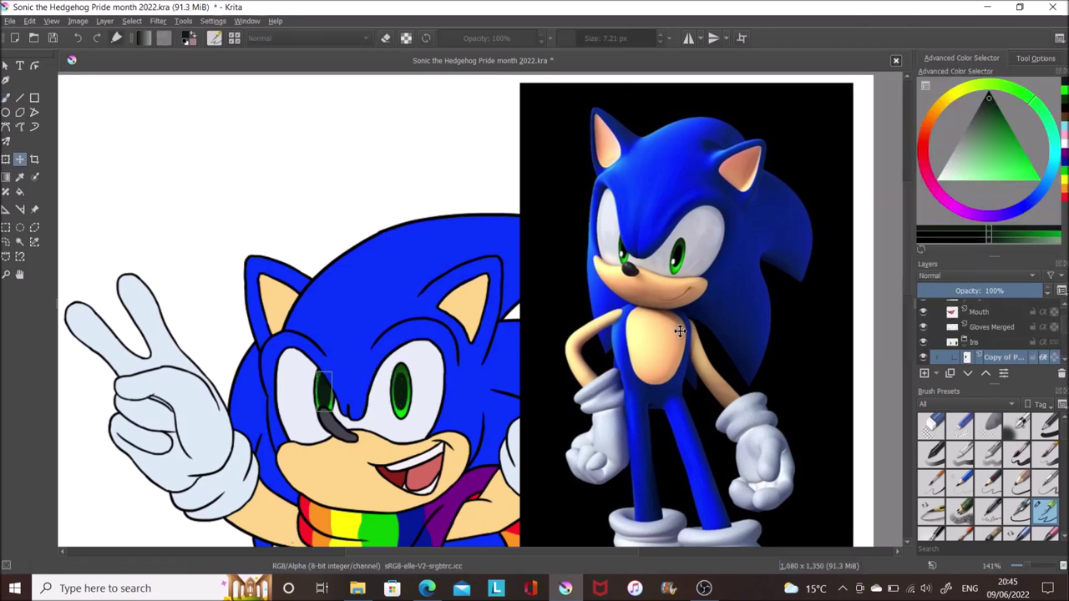
key("ctrl+e")
Dab a white eye highlight on a new layer and save the drawing.
key("Insert")
key("b")
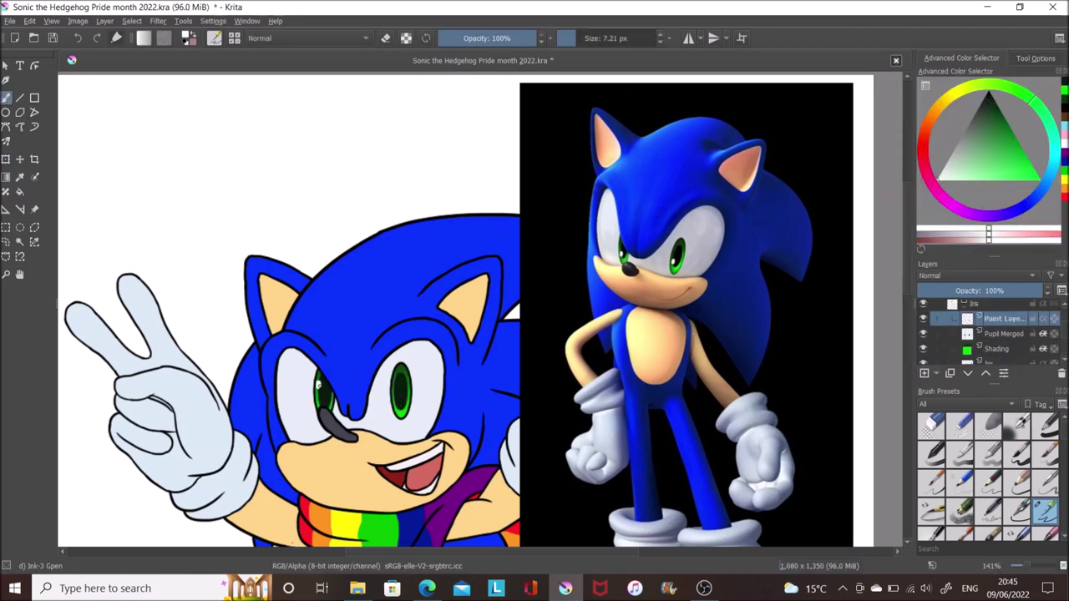
left_click(396, 383)
key("ctrl+s")
Rename the new layer to Shadow and hide the reference picture.
key("1")
double_click(961, 335)
type("Shadow")
key("Return")
key("plus")
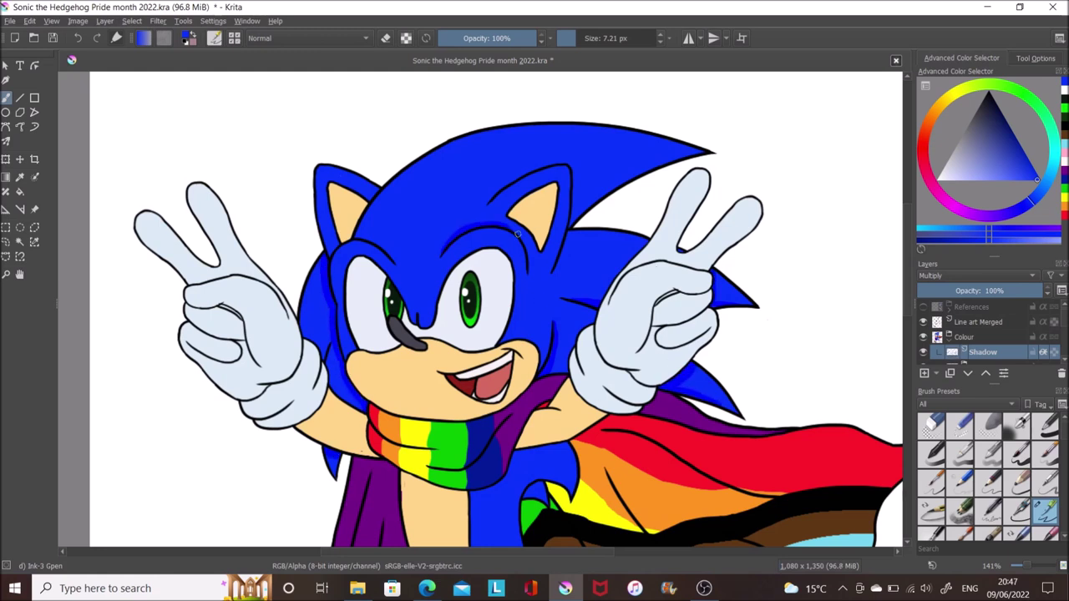
Colour-pick the tan ears, blue fur, gloves and red shoes and brush their shadows.
left_click(342, 237, "ctrl")
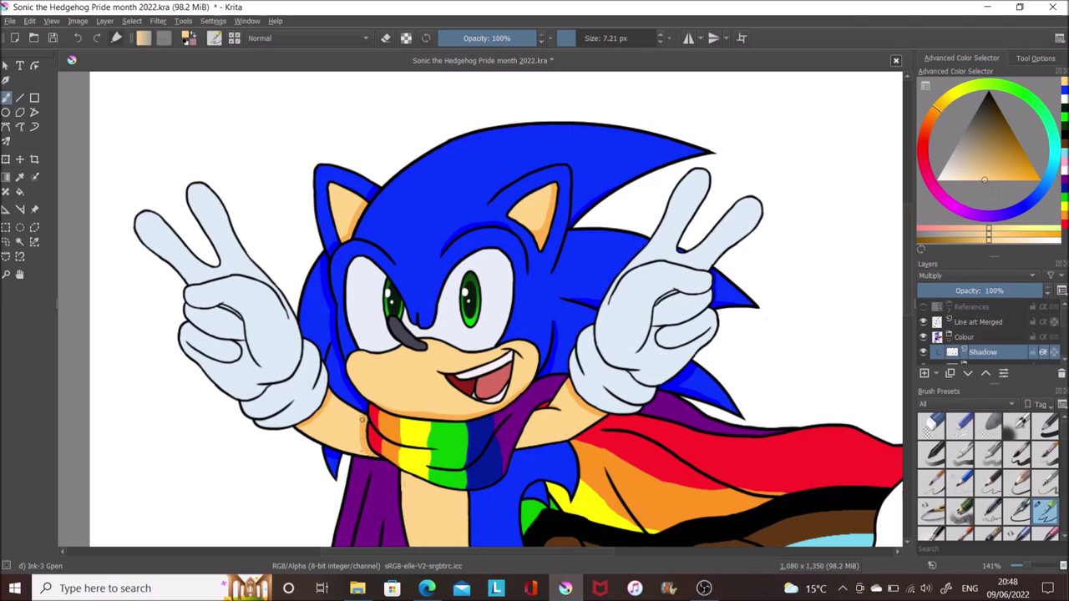
scroll(518, 347, "down", 3)
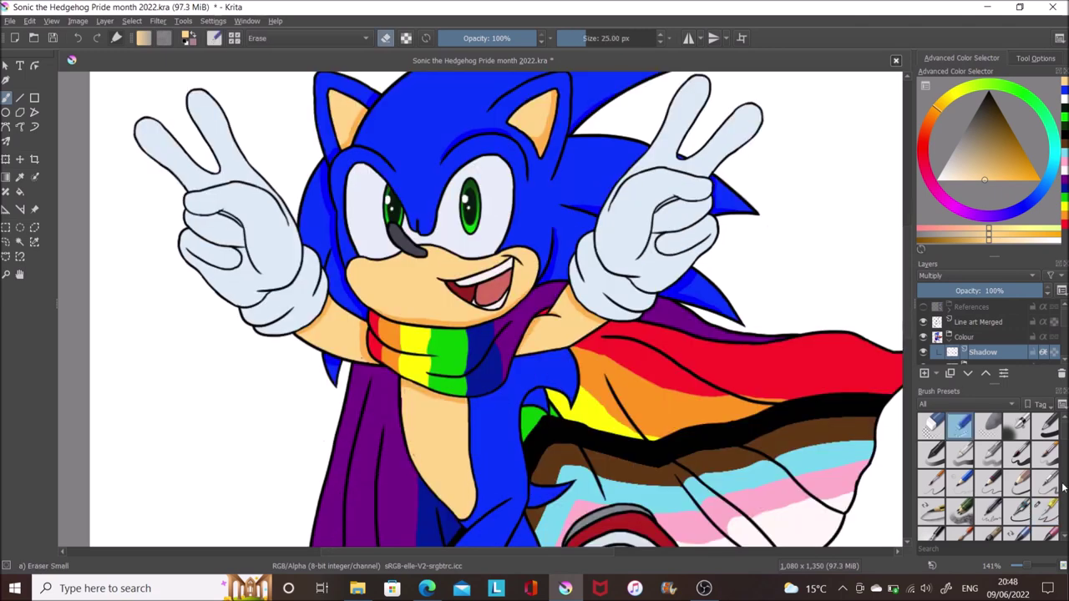
left_click(470, 402, "ctrl")
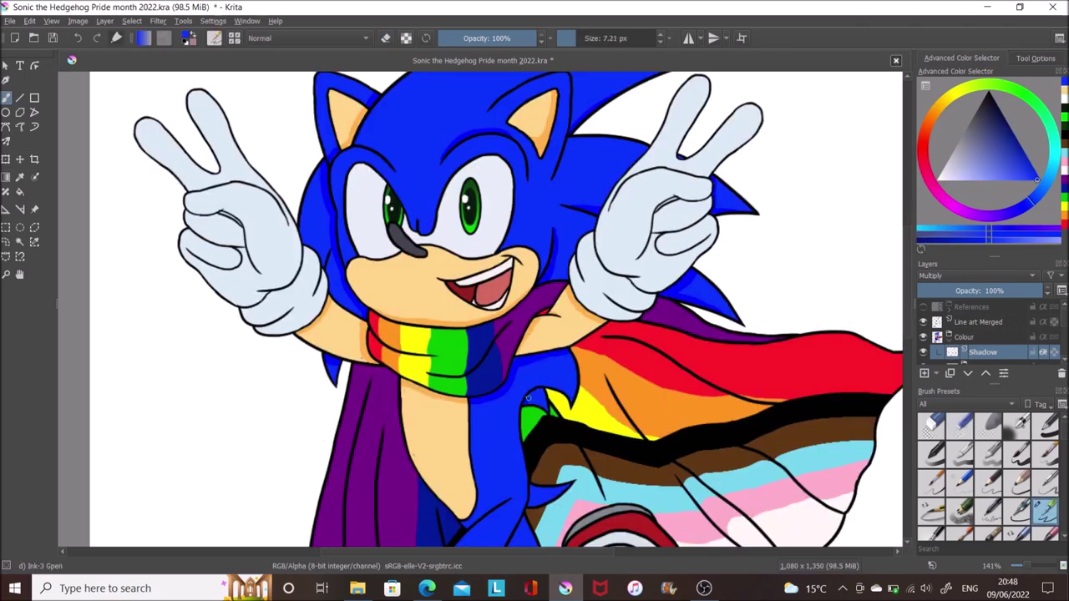
scroll(530, 499, "down", 5)
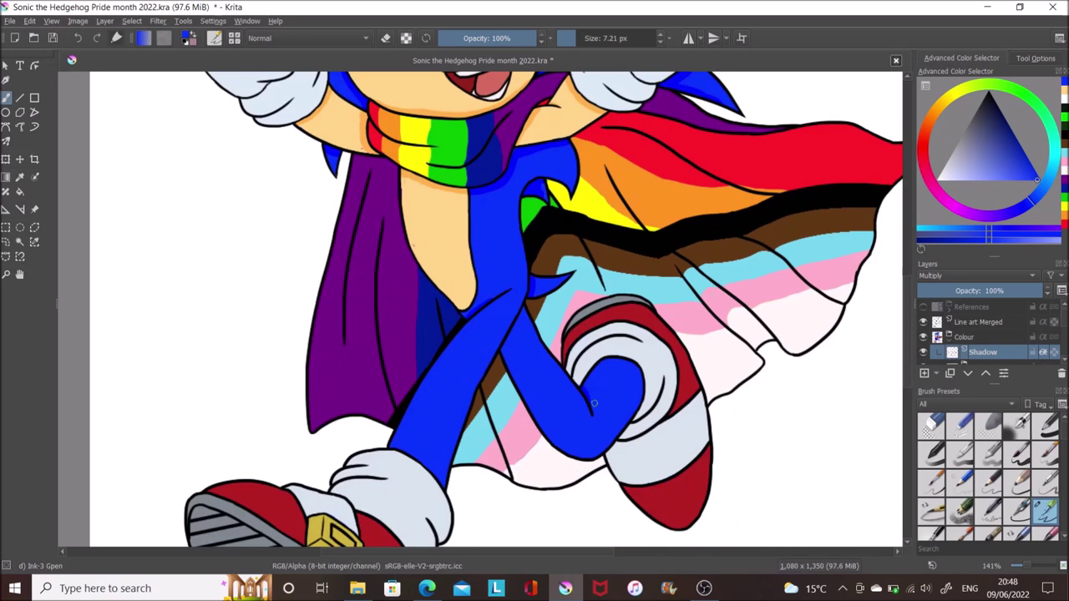
left_click(640, 335, "ctrl")
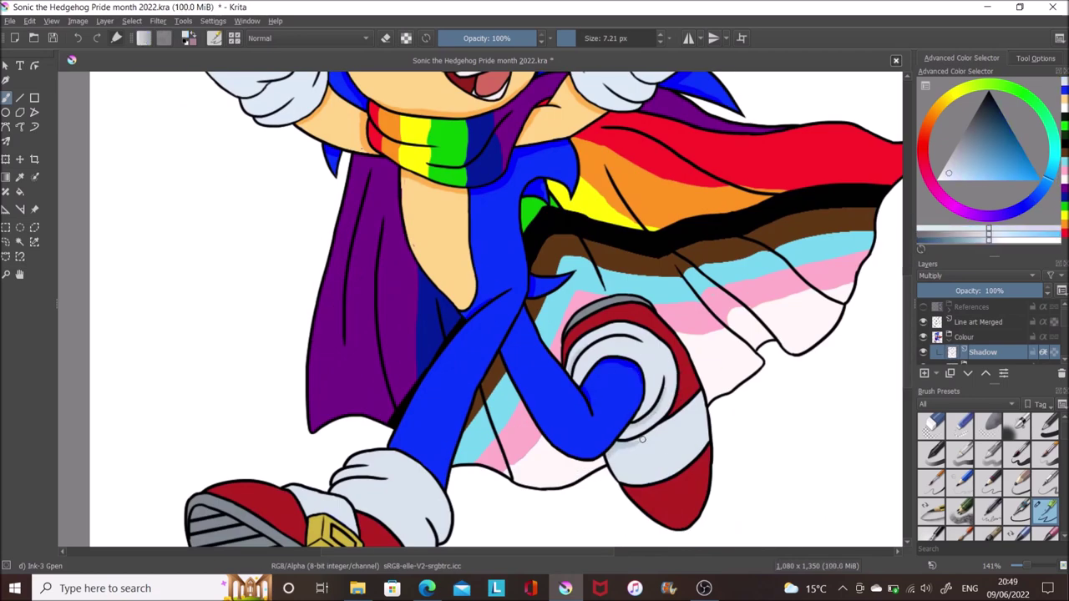
scroll(445, 416, "down", 3)
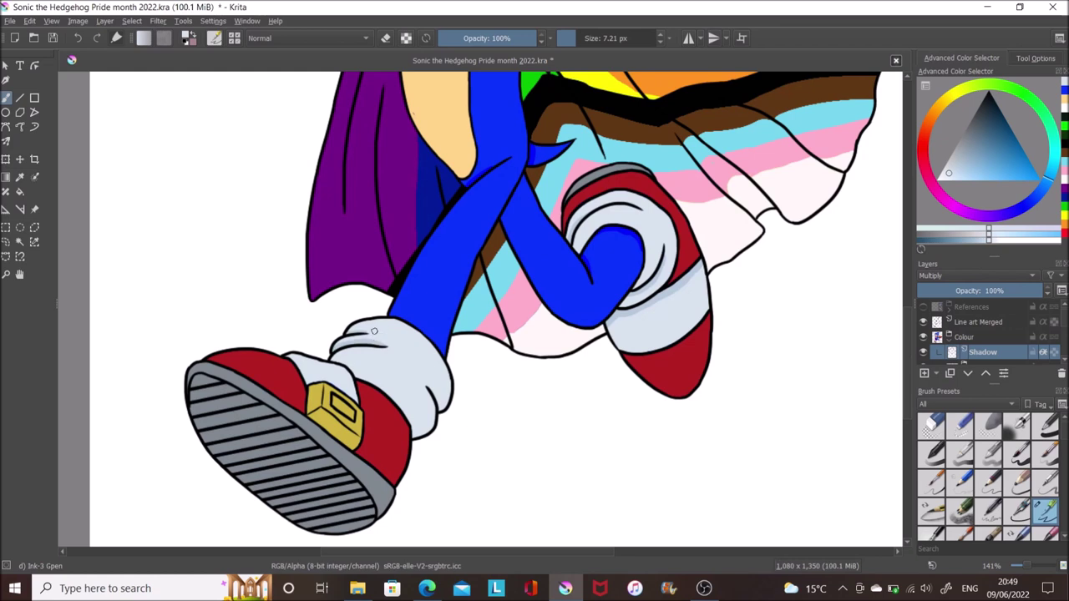
left_click(302, 410, "ctrl")
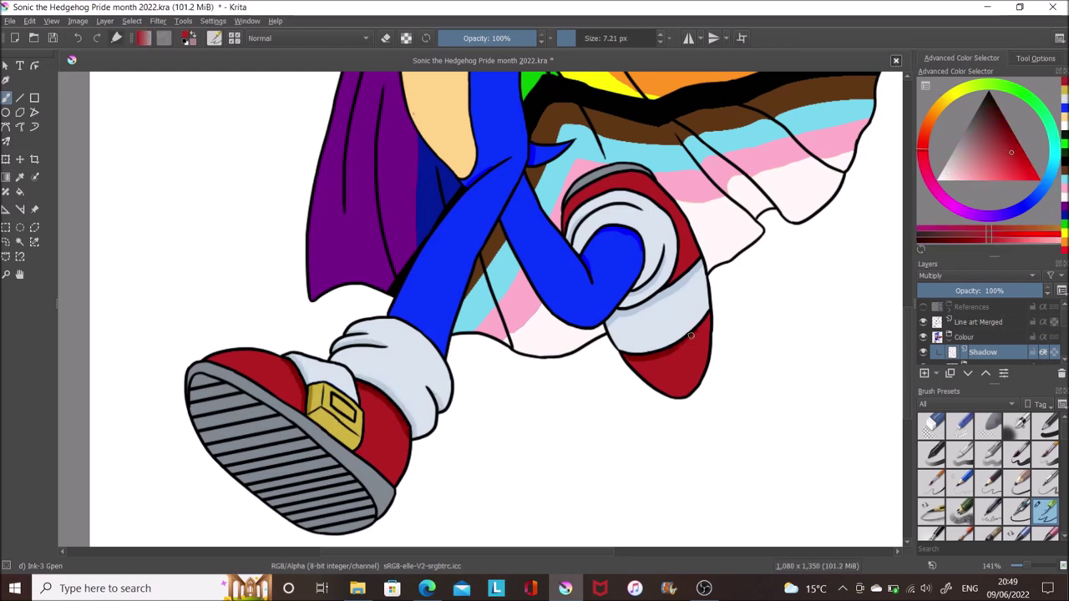
left_click(384, 364, "ctrl")
scroll(384, 364, "up", 7)
scroll(384, 364, "up", 1)
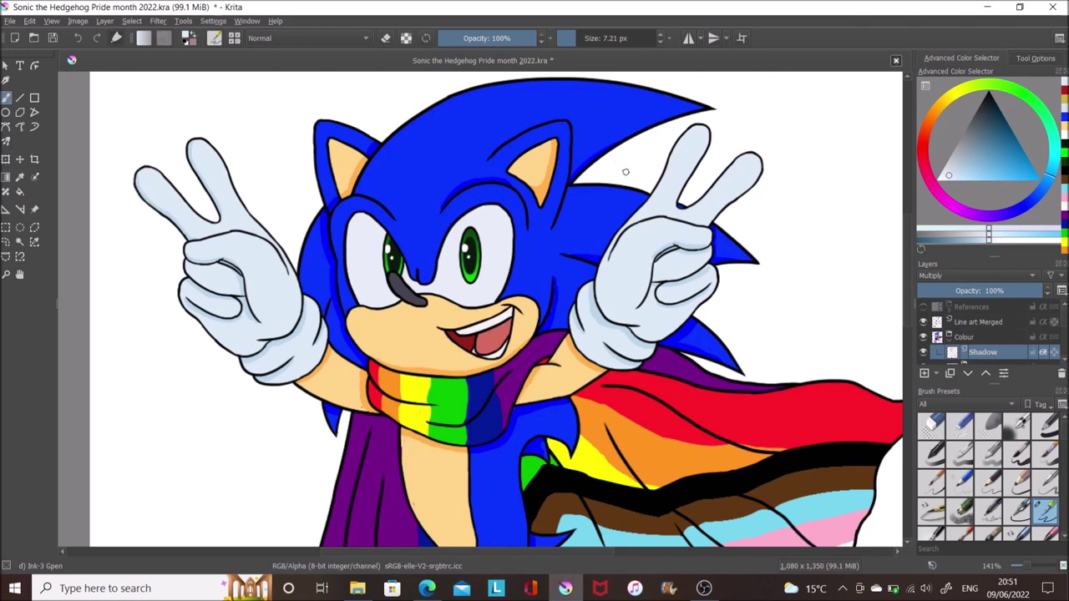
Shade the dark blue fur, eye whites and red areas, set opacity to 66%, and save.
left_click(612, 236, "ctrl")
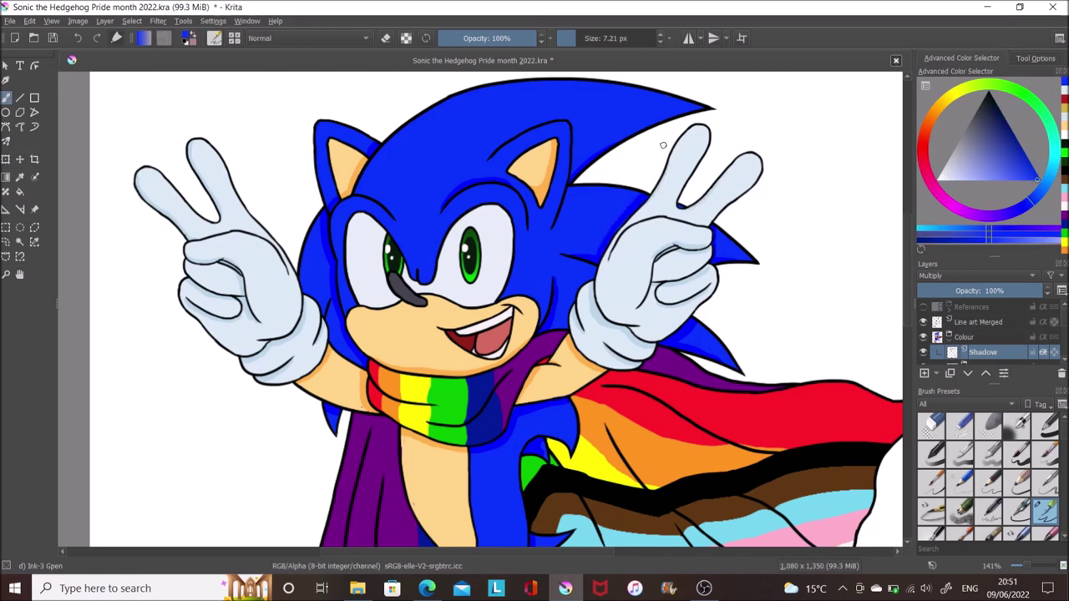
left_click(376, 224, "ctrl")
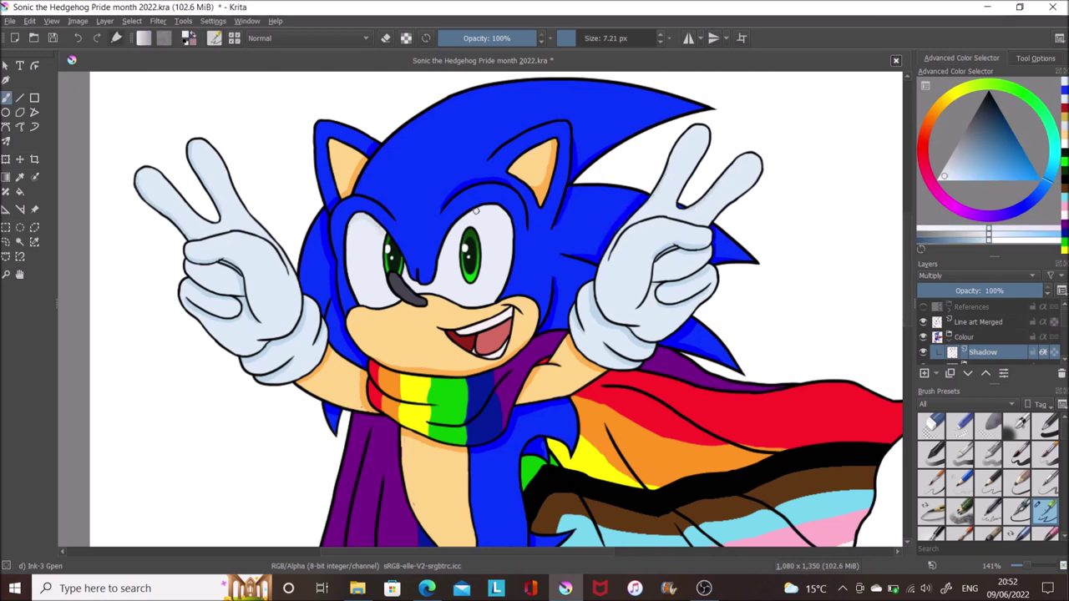
left_click(511, 281, "ctrl")
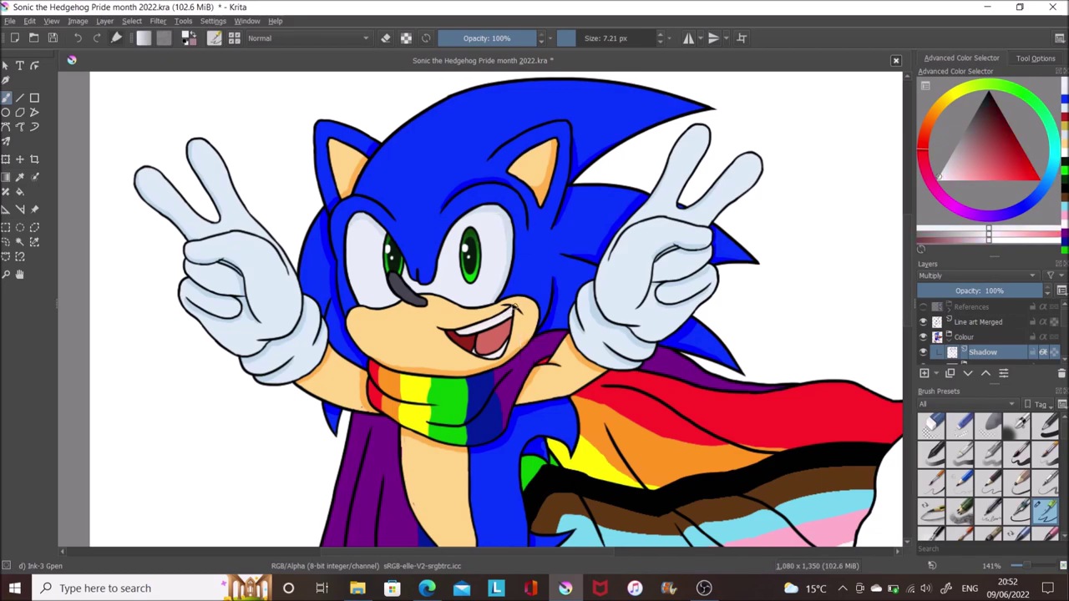
left_click(505, 327, "ctrl")
left_click(993, 291)
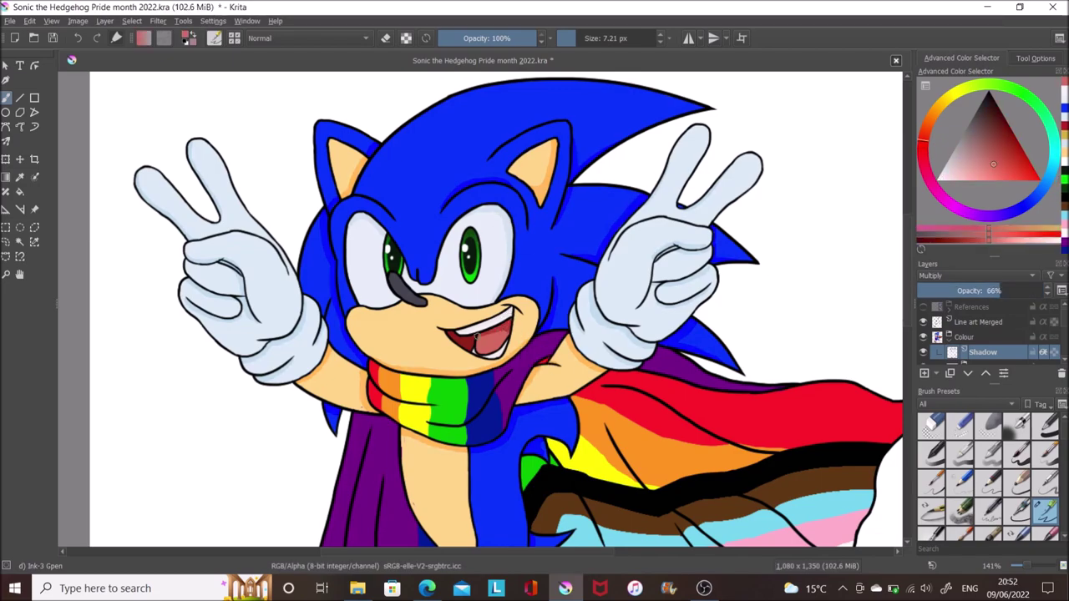
key("ctrl+s")
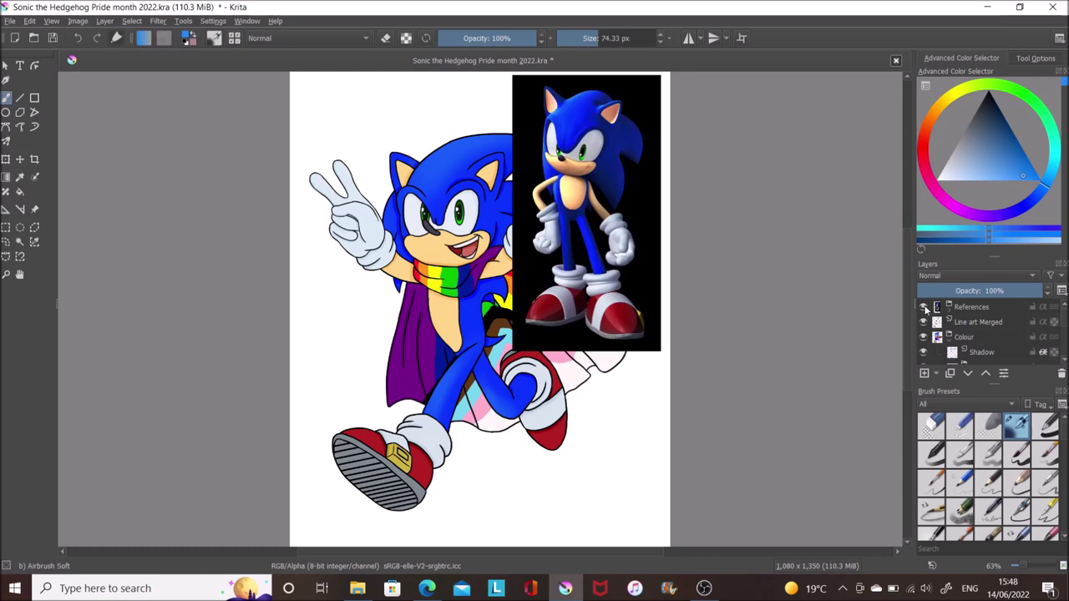
Enlarge the brush and clip a new layer named Light onto the Peach fur layer.
left_click_drag(505, 371, 543, 255)
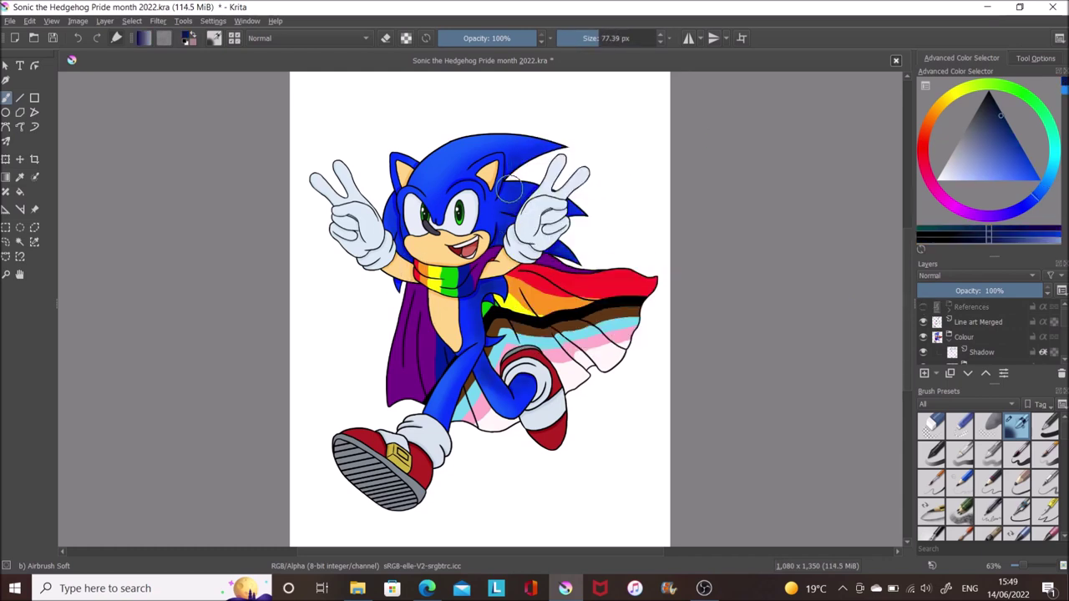
scroll(977, 334, "down", 3)
right_click(977, 329)
left_click(763, 241)
double_click(1000, 342)
type("Light")
key("Return")
key("ctrl+s")
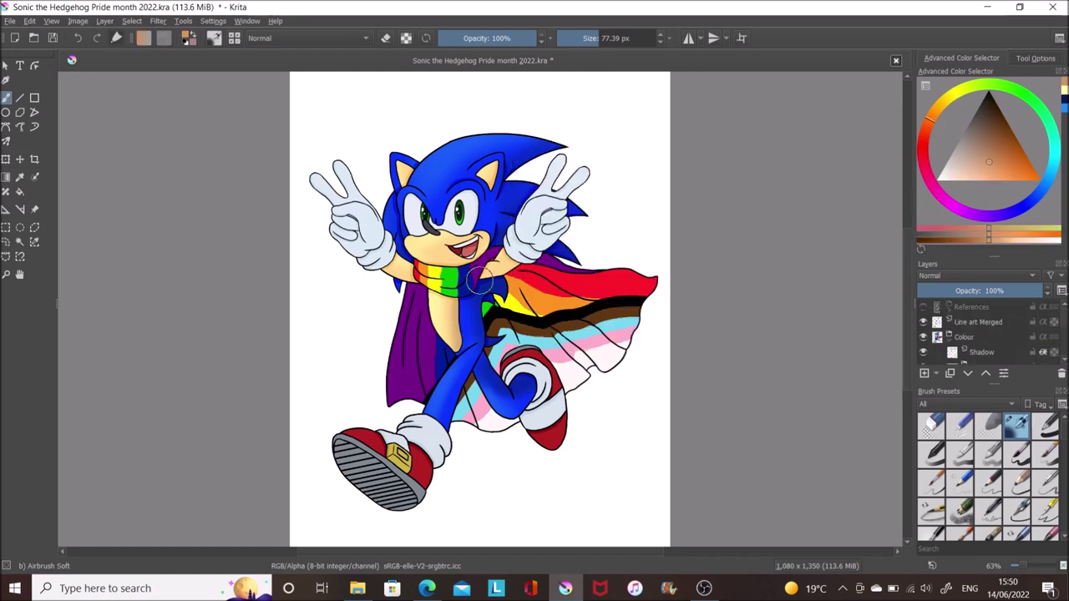
Clip a 'White show parts' layer onto the white shoe parts and group the shoe treads as Shoe.
scroll(976, 334, "down", 5)
right_click(977, 330)
left_click(926, 505)
double_click(997, 326)
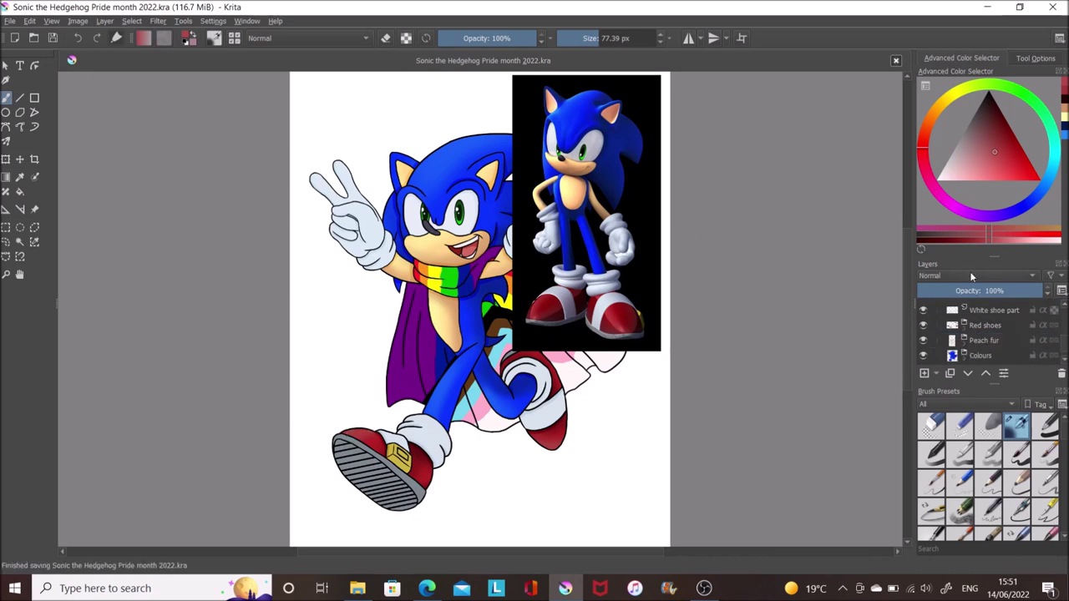
type("White show parts")
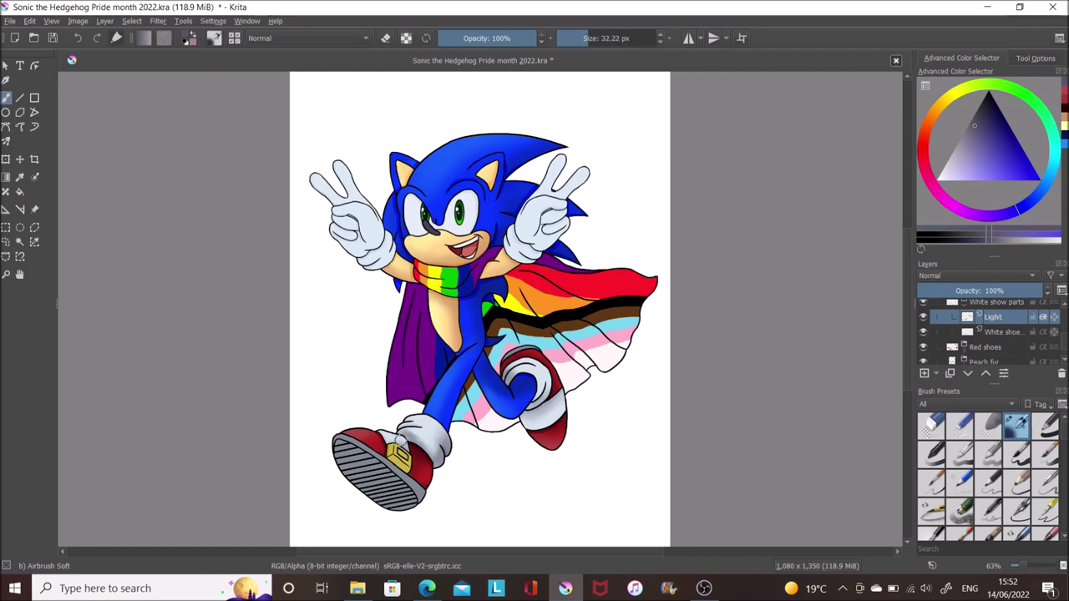
left_click(1002, 351)
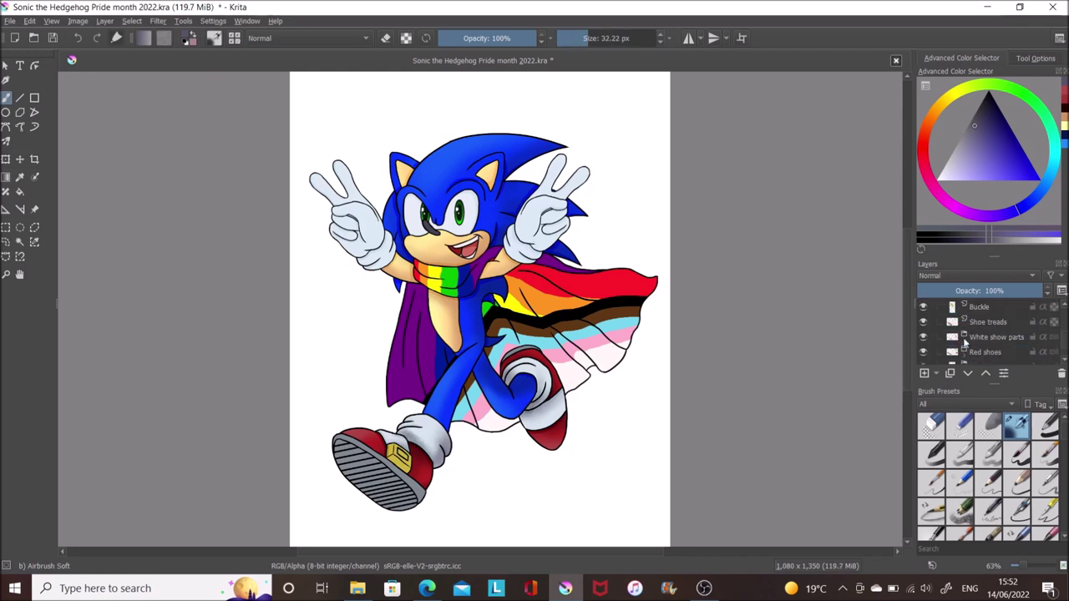
key("ctrl+shift+g")
type("Shoe")
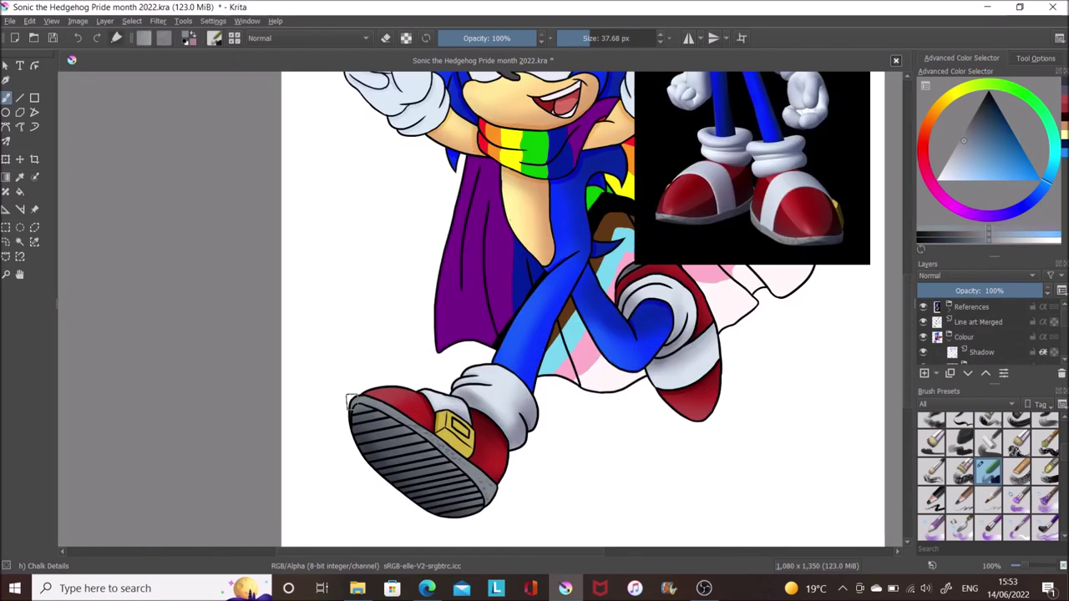
Shade the gold buckle with darker and dark gold tones, then save.
left_click(455, 467, "ctrl")
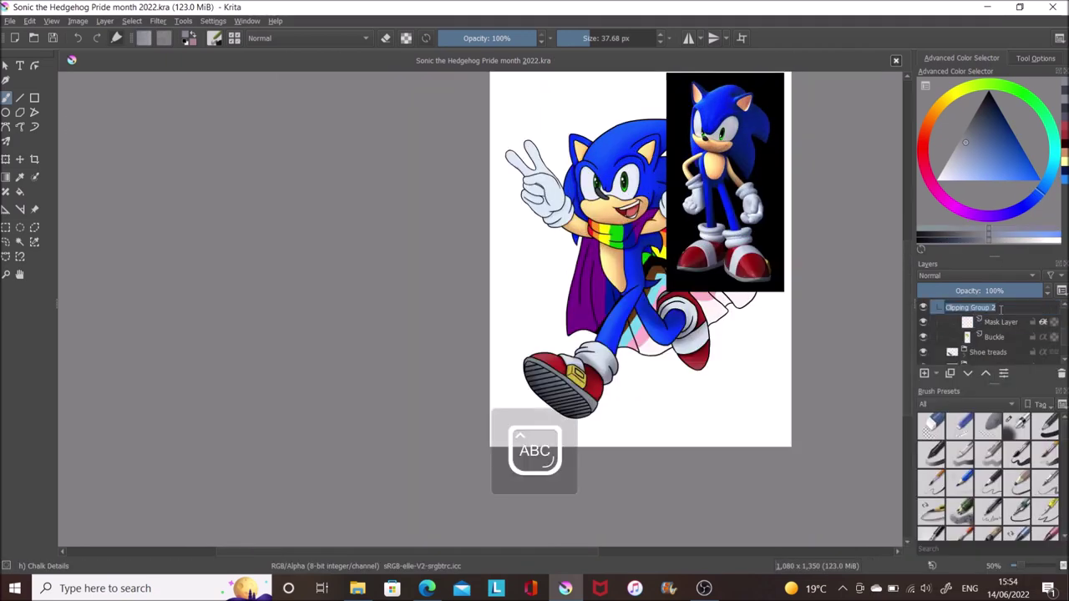
double_click(1002, 321)
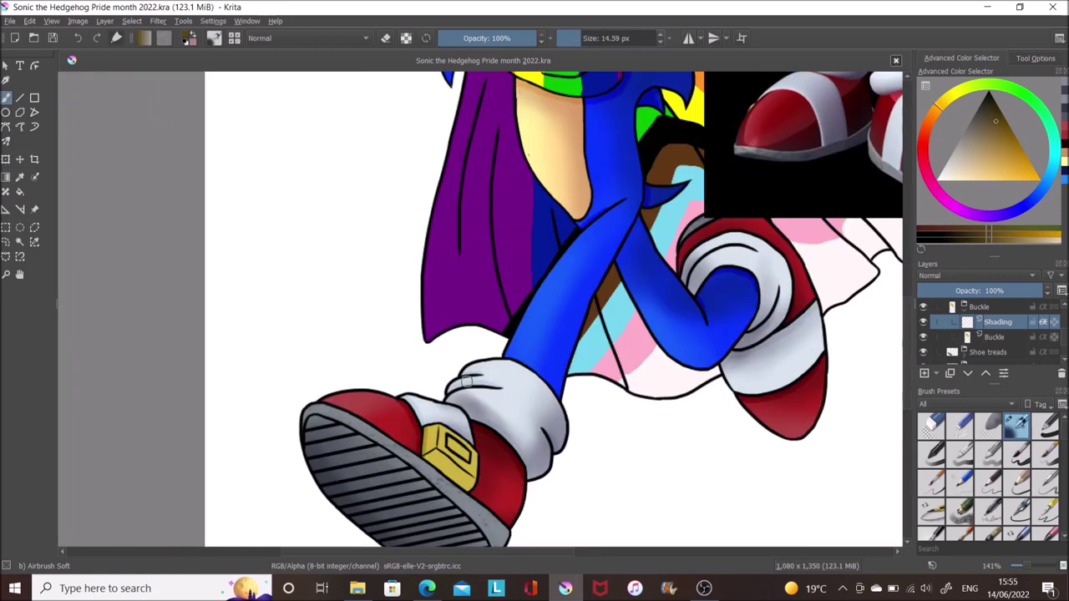
left_click_drag(434, 446, 455, 478)
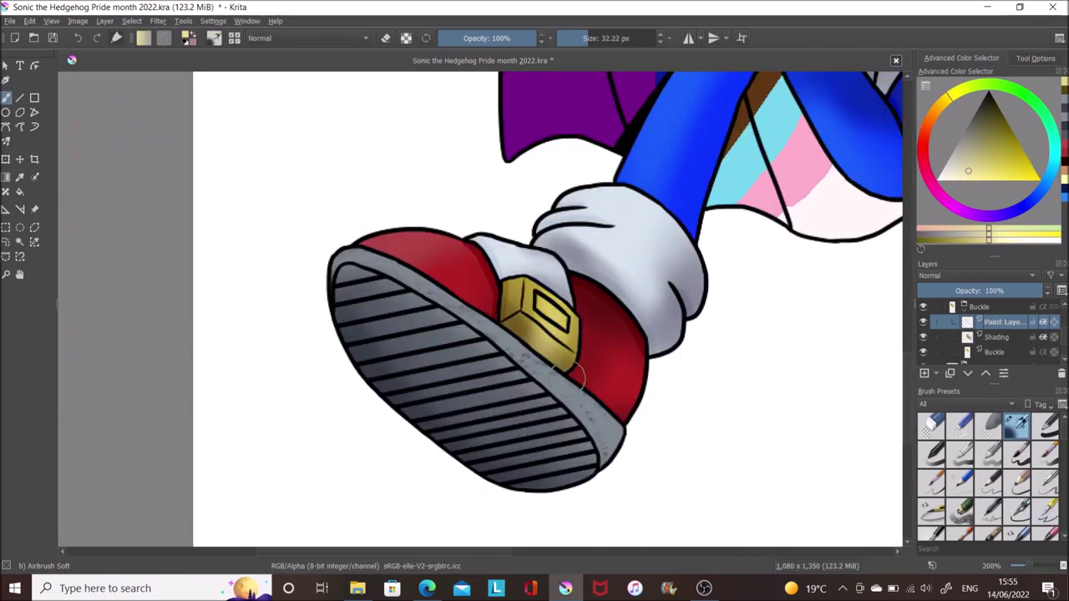
left_click(925, 373)
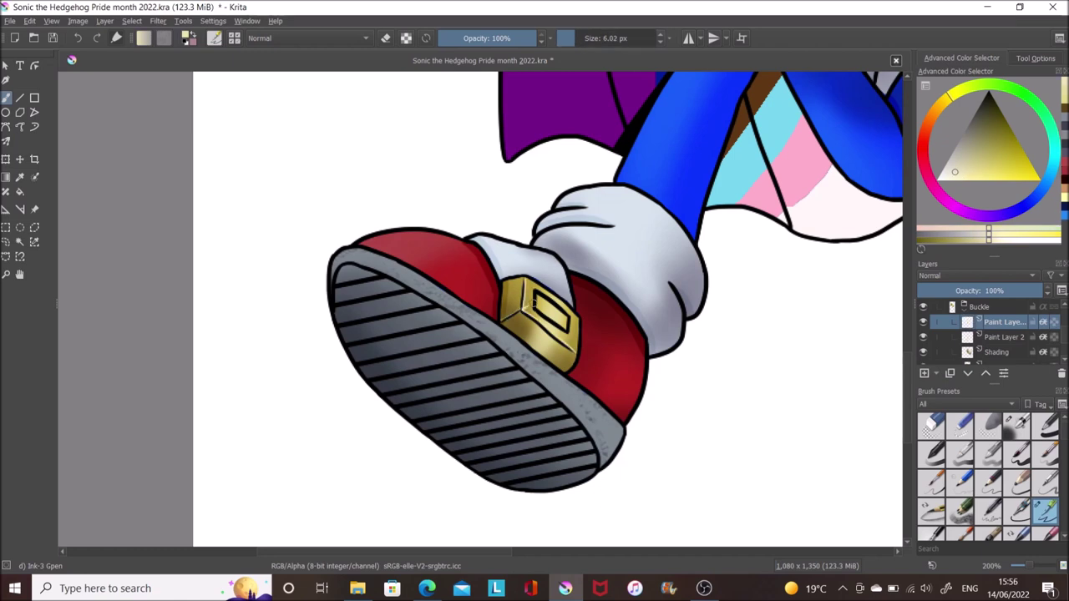
key("Page_Down")
key("slash")
left_click(551, 330, "ctrl")
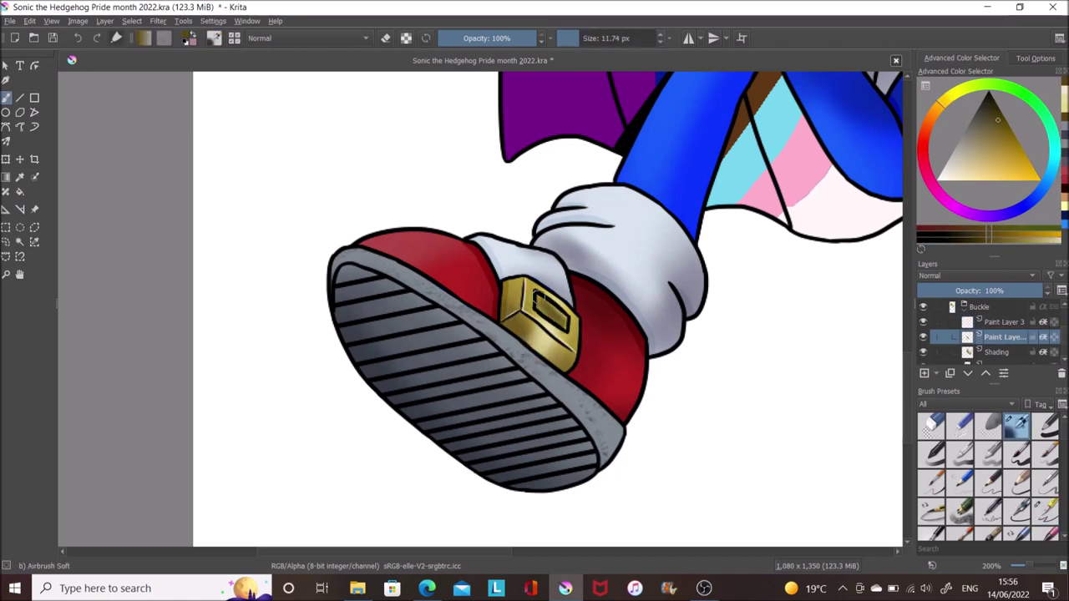
key("ctrl+s")
Select the cape's Shadow layer in the layer stack.
scroll(526, 306, "down", 3)
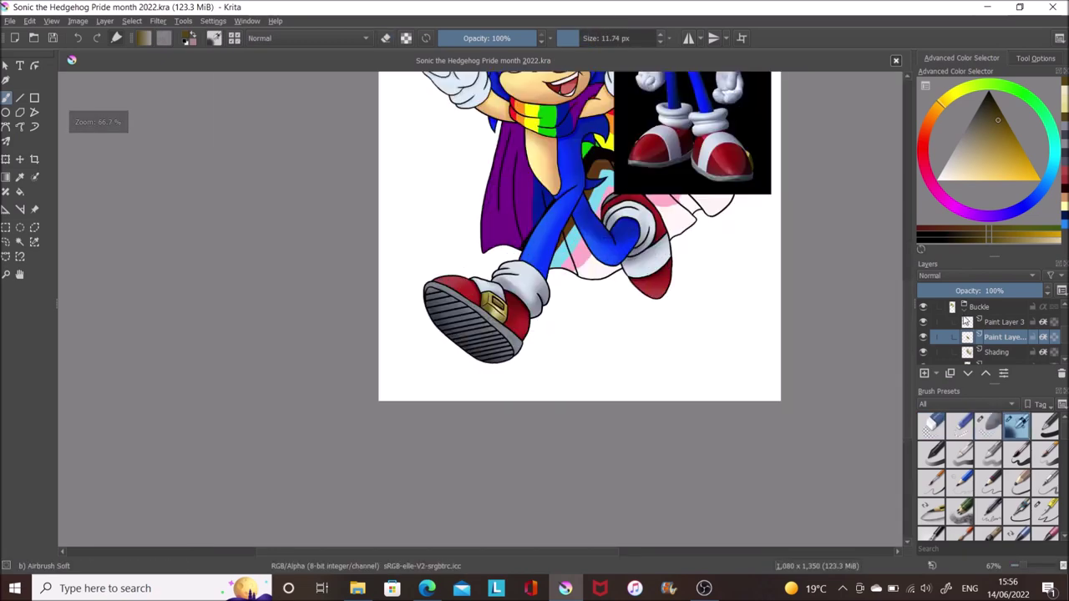
scroll(597, 313, "down", 1)
scroll(964, 311, "up", 1)
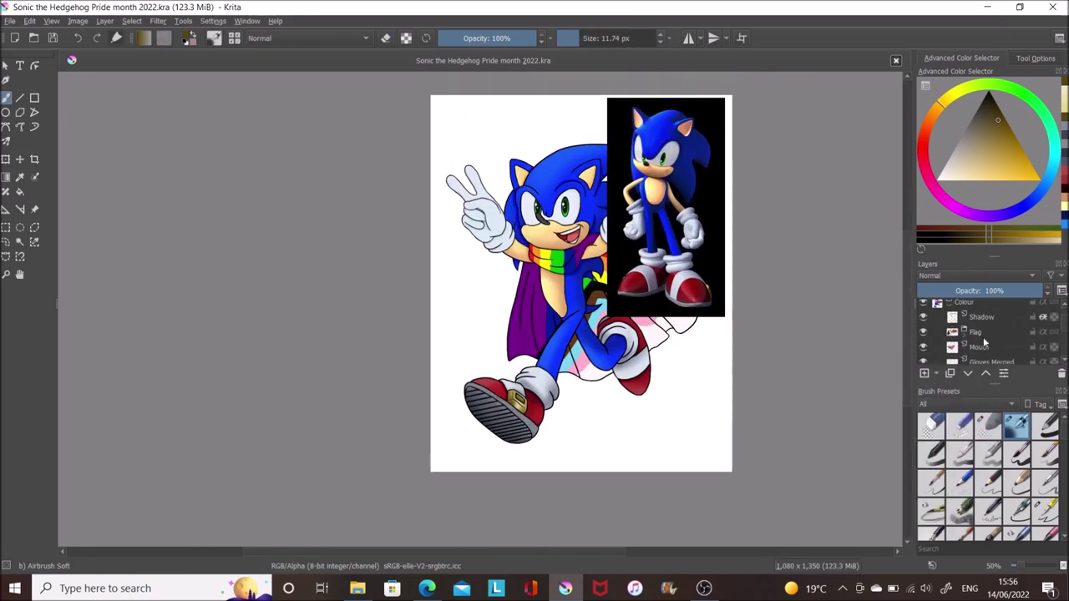
left_click(993, 344)
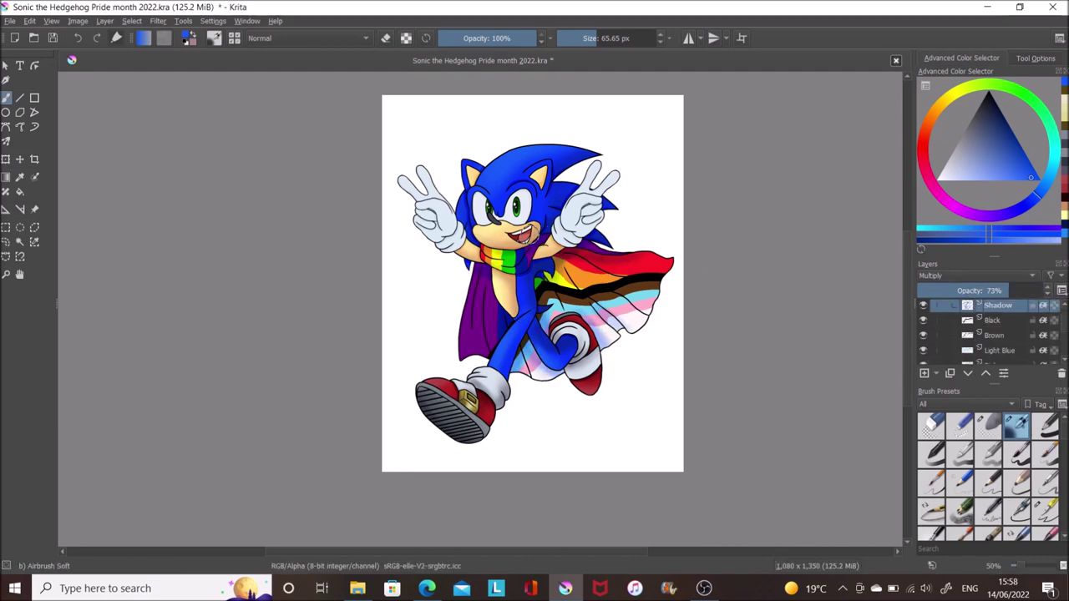
Import the watercolour texture as a layer and transform it to fit behind Sonic.
key("1")
scroll(532, 325, "down", 1)
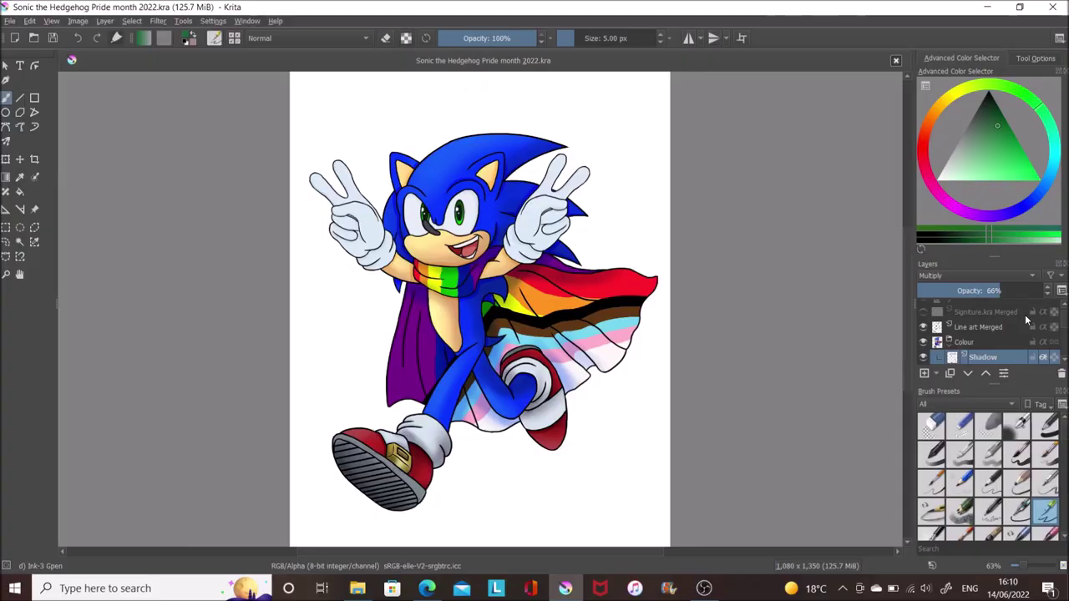
scroll(705, 330, "down", 5)
scroll(706, 330, "down", 5)
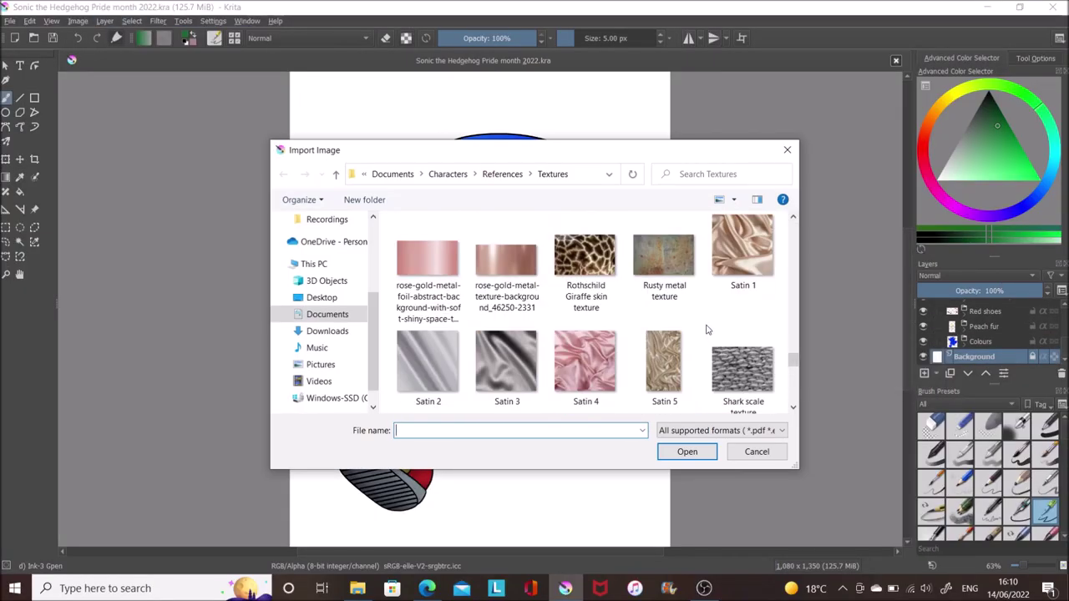
scroll(706, 329, "up", 5)
scroll(701, 331, "down", 10)
scroll(697, 331, "up", 5)
scroll(694, 332, "up", 5)
scroll(694, 332, "up", 5)
scroll(697, 339, "up", 3)
scroll(706, 334, "down", 3)
scroll(718, 317, "down", 4)
scroll(720, 313, "down", 5)
scroll(716, 314, "down", 5)
scroll(714, 315, "down", 5)
scroll(711, 315, "down", 5)
scroll(711, 316, "down", 3)
double_click(505, 359)
key("ctrl+t")
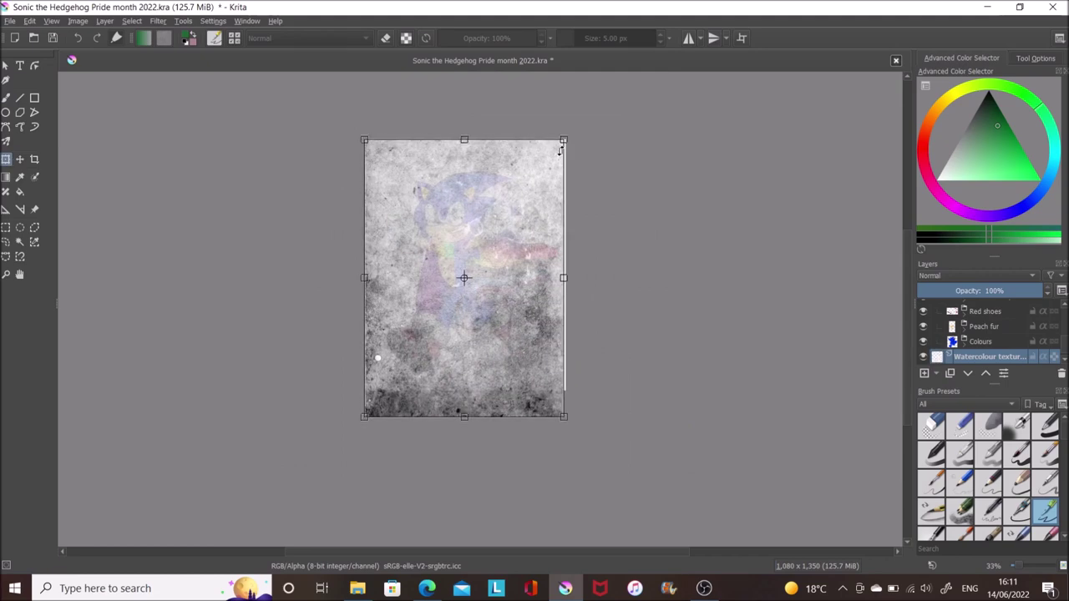
key("t")
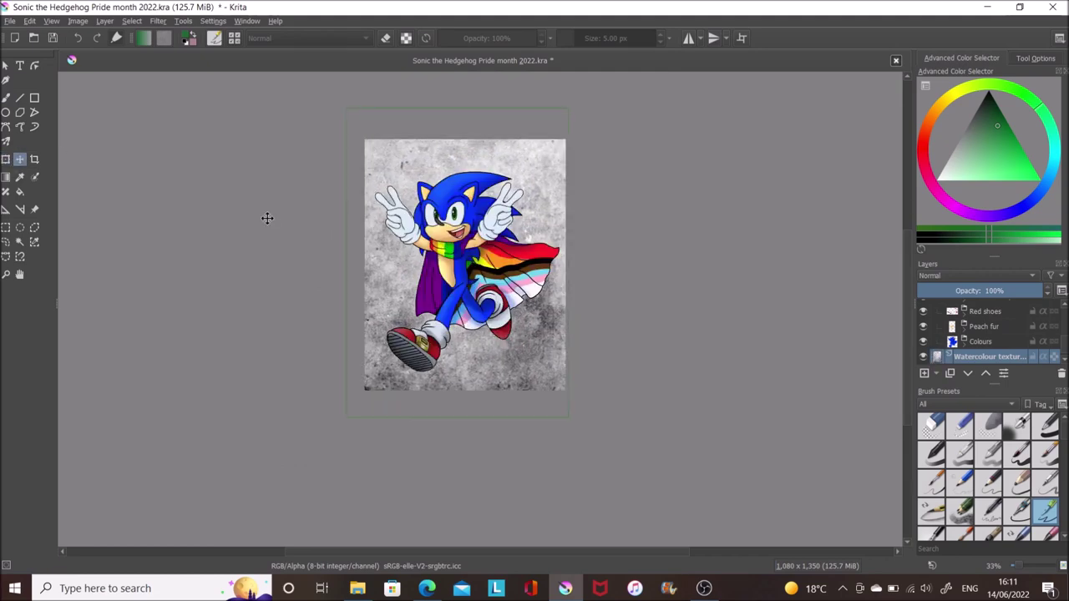
key("b")
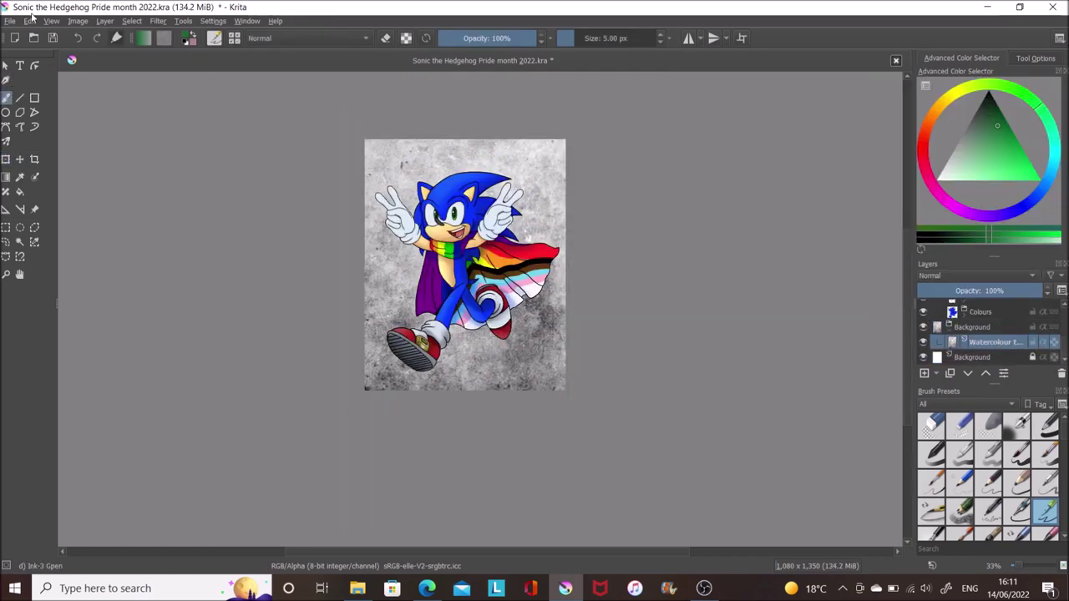
Import the rainbow gradient as a layer and set its blend mode to Overlay.
left_click(104, 21)
scroll(601, 317, "down", 5)
double_click(506, 239)
key("ctrl+t")
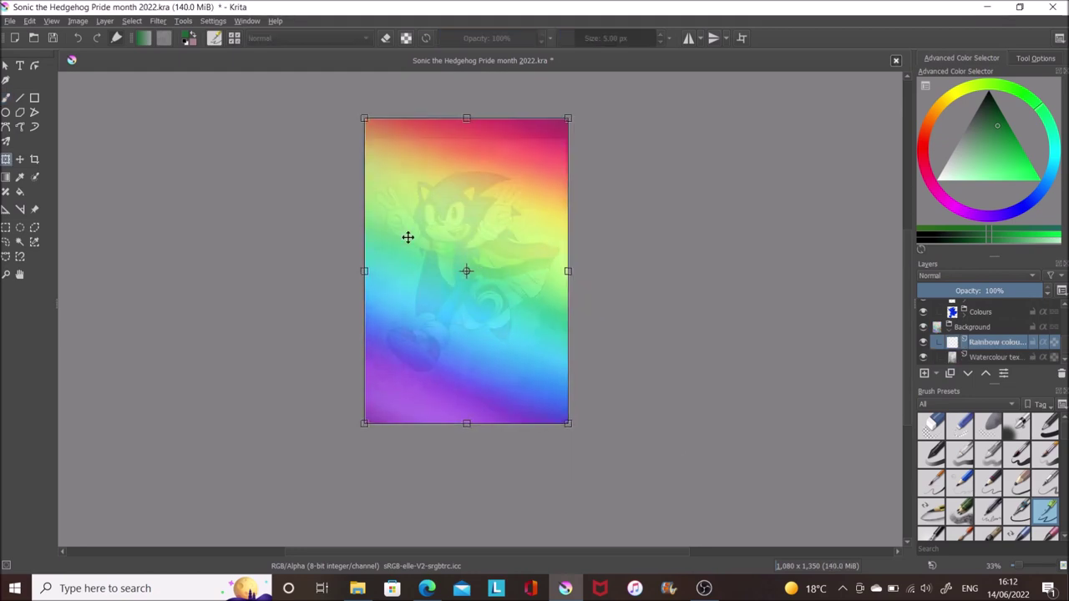
key("Return")
left_click(977, 276)
left_click(1006, 273)
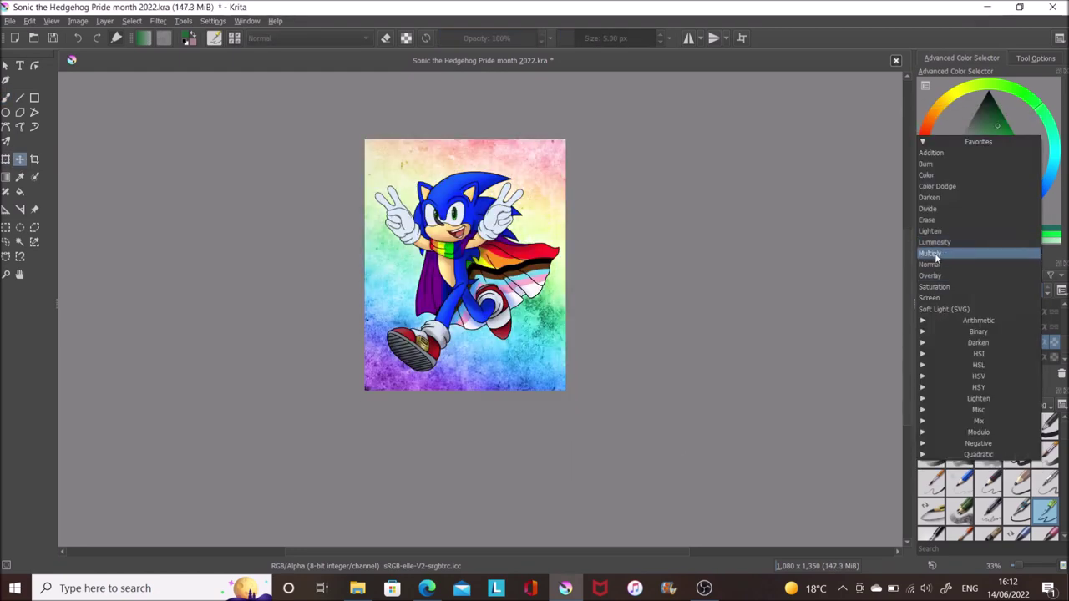
left_click(930, 276)
left_click(480, 148, "ctrl")
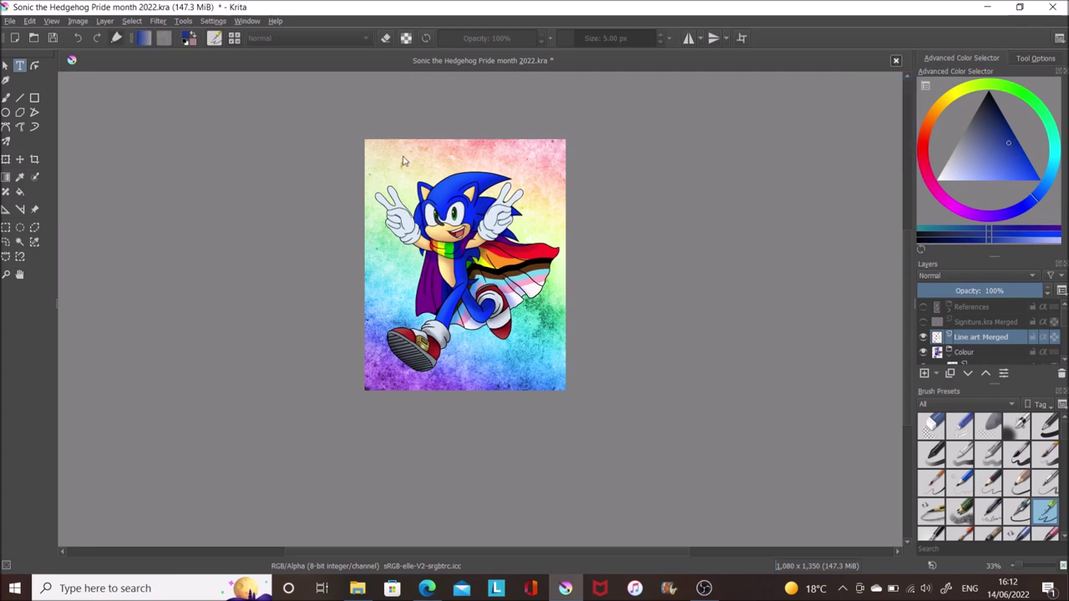
Type 'Happy pride month 2022' in a text box across the top of the picture.
left_click_drag(544, 182, 545, 182)
type("Happy pride month 2022")
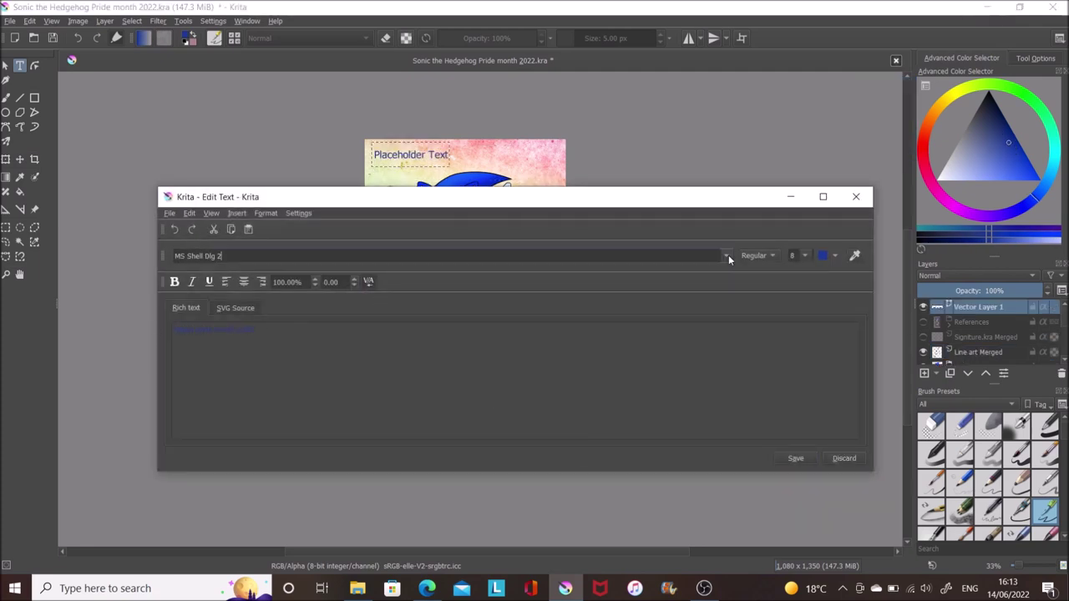
left_click(797, 255)
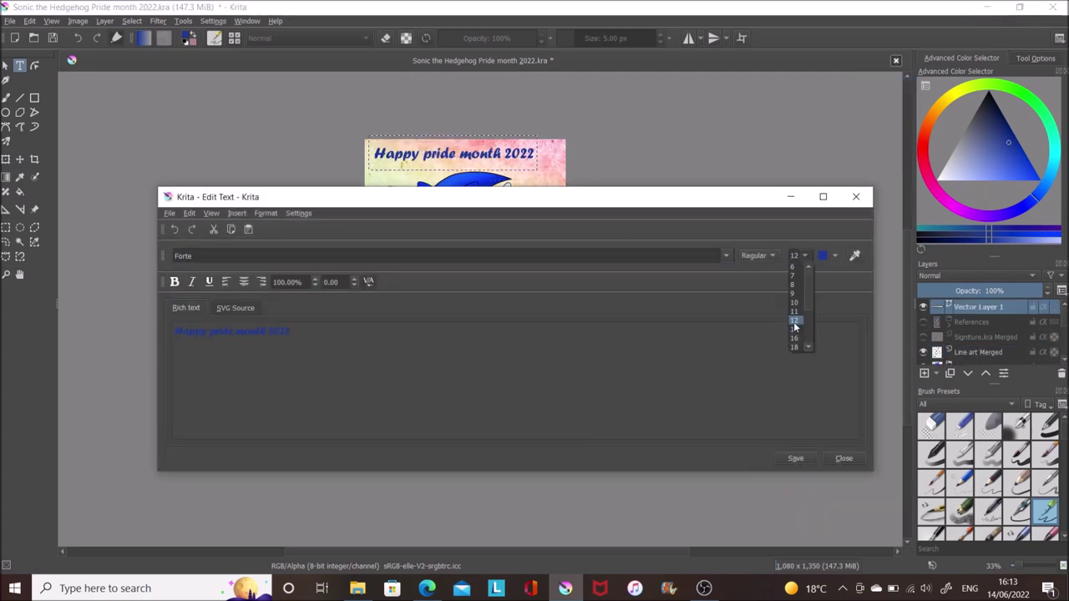
left_click(795, 457)
key("t")
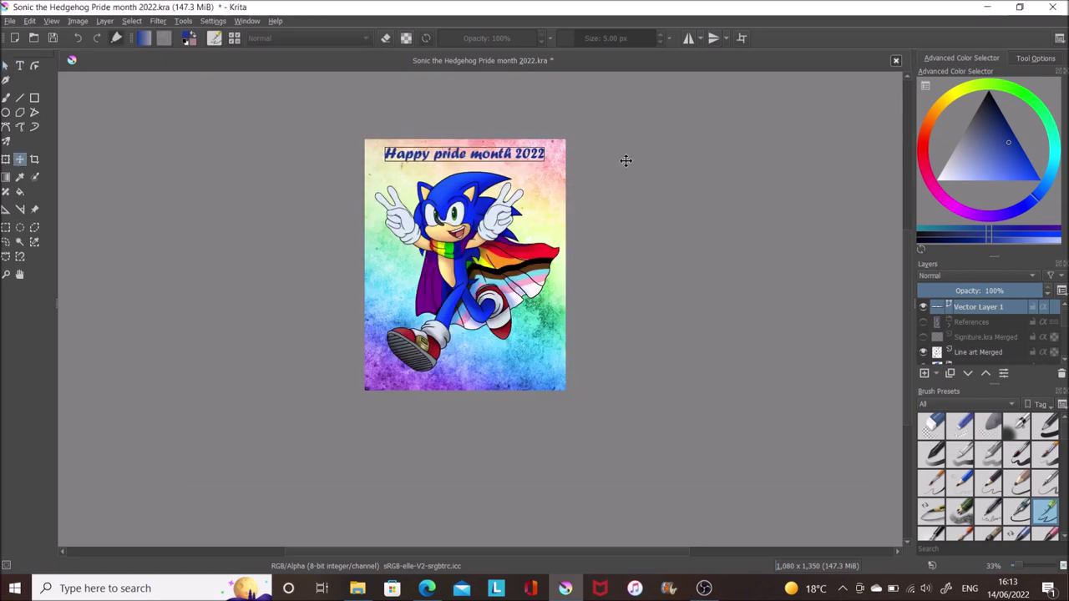
key("1")
Rename the text layer to Text and add a clipping group above it.
double_click(981, 308)
type("ext")
key("Return")
key("ctrl+shift+g")
right_click(981, 321)
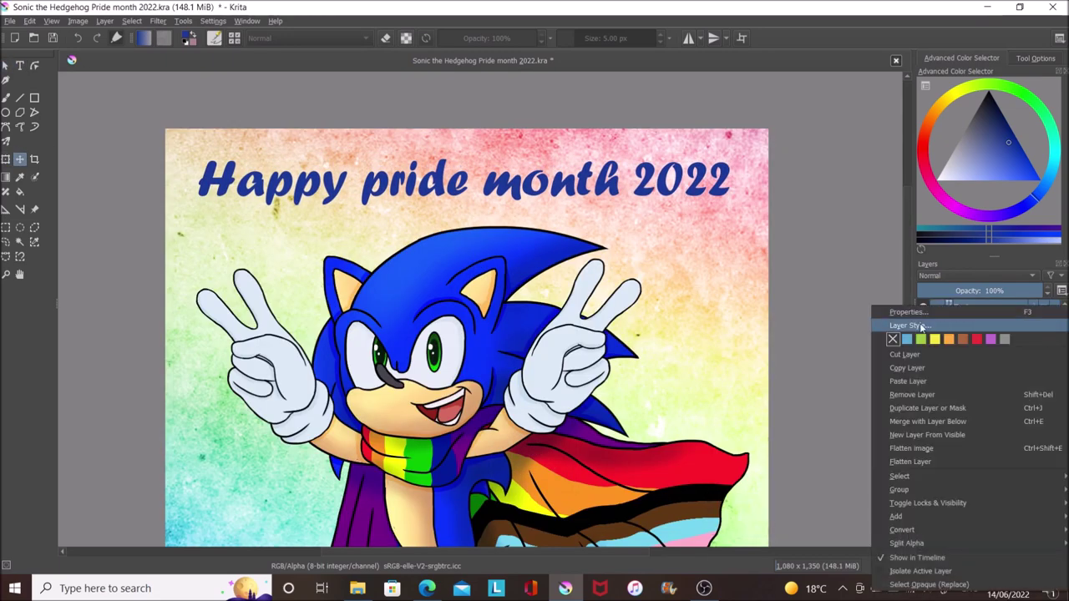
Give the Text layer a white 3 px stroke outline in its Layer Style.
left_click(994, 334)
left_click(344, 231)
left_click(584, 401)
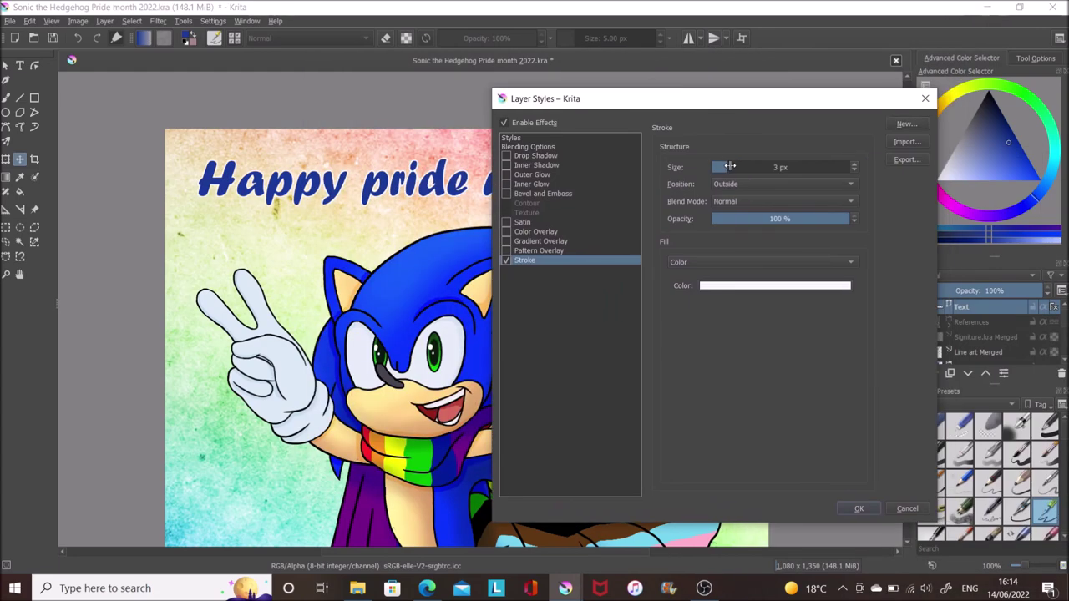
Add a Gradient Overlay to the title text and confirm the layer styles.
left_click(570, 242)
left_click(780, 204)
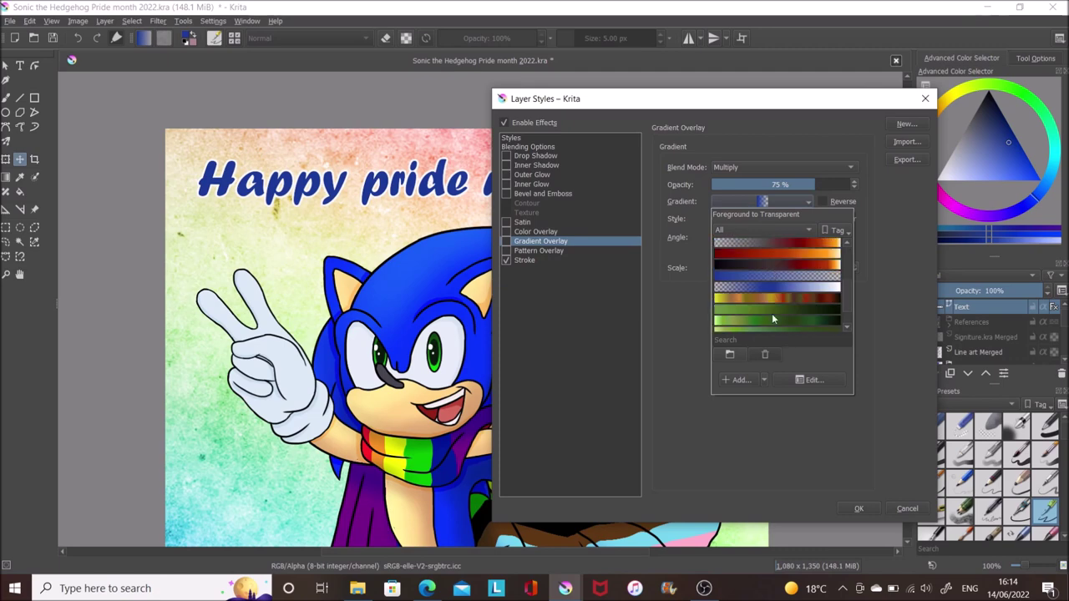
left_click(738, 368)
double_click(670, 346)
key("Escape")
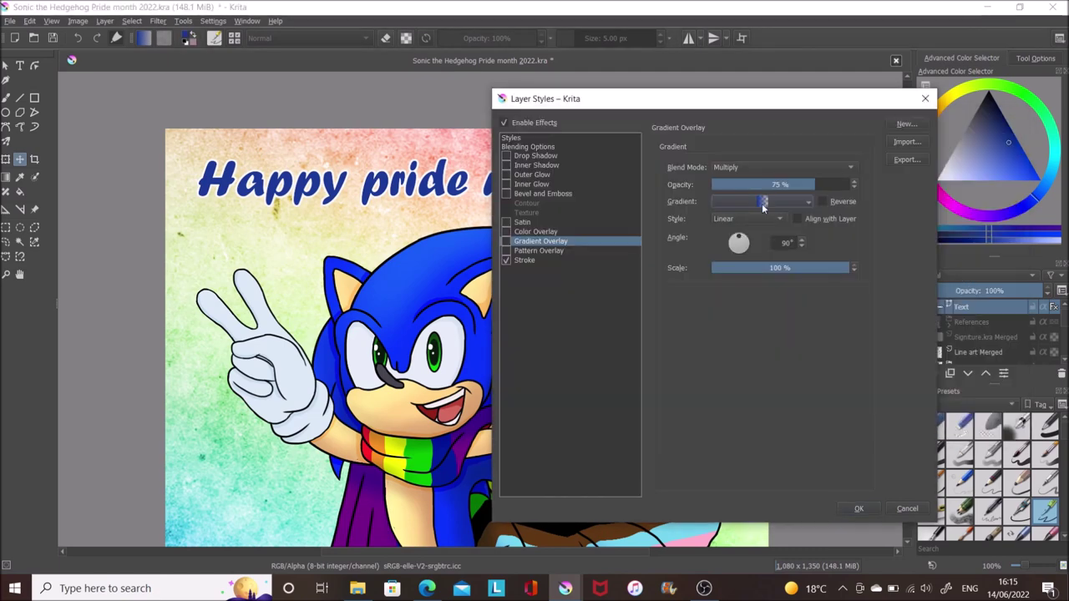
left_click(835, 173)
left_click(780, 201)
scroll(777, 284, "down", 3)
left_click(777, 299)
left_click(547, 261)
left_click(858, 509)
Create a clipping group over the text and import the rainbow image into it.
key("ctrl+shift+g")
left_click(104, 21)
left_click(397, 177)
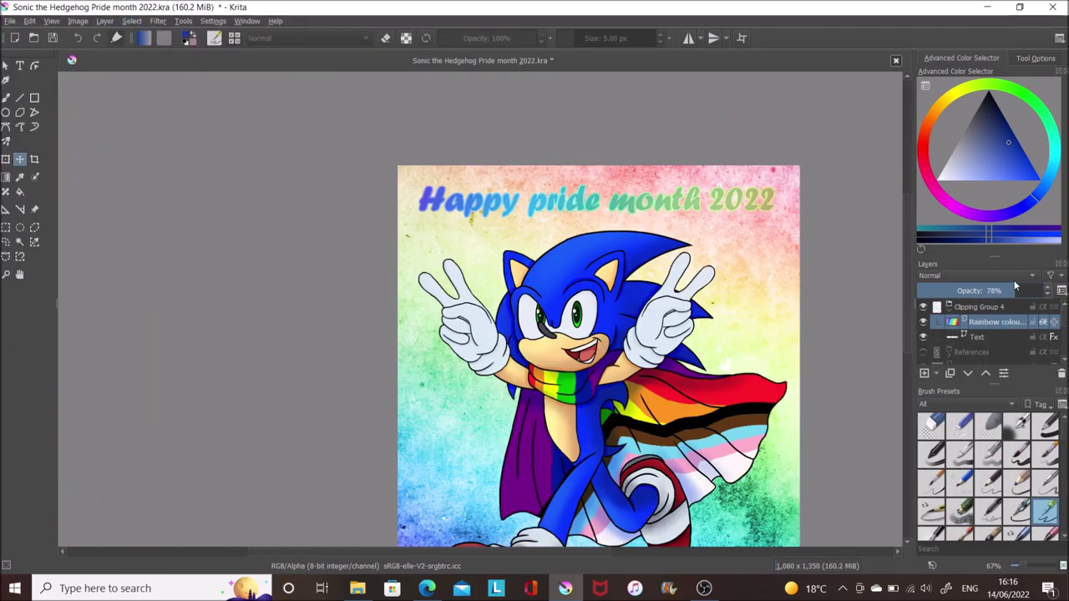
Set the clipped rainbow layer to Normal blending, check the layers, and save the picture.
left_click(977, 275)
left_click(968, 307)
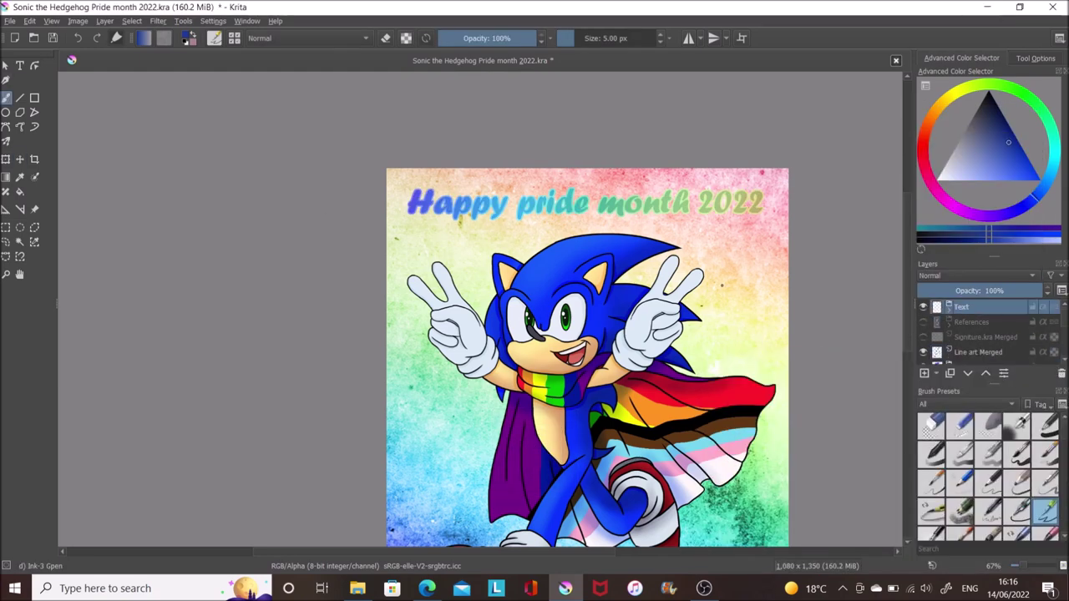
left_click(978, 352)
key("t")
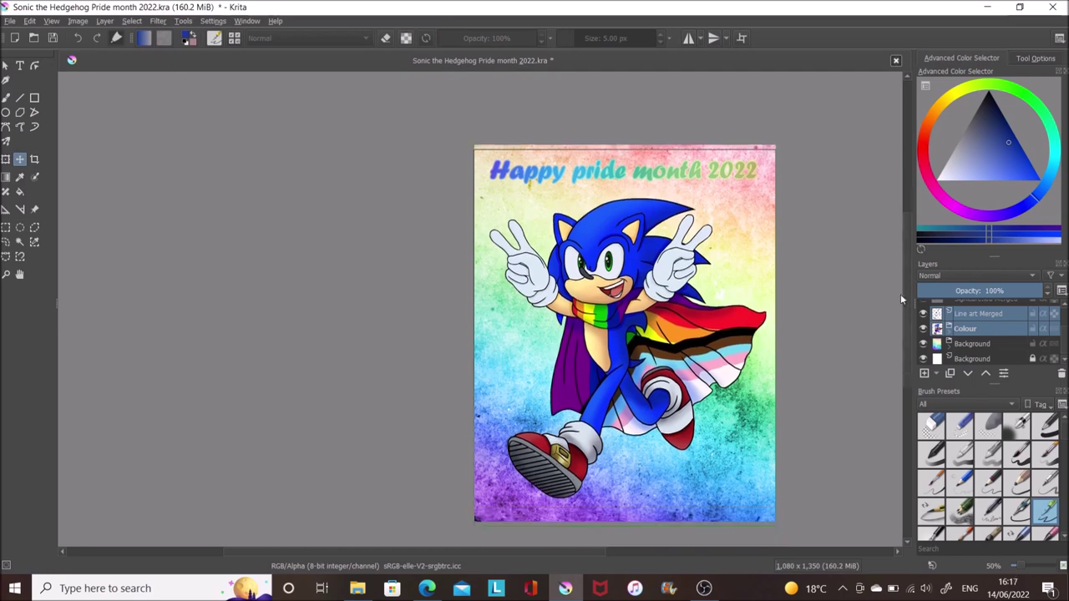
left_click(976, 309)
key("ctrl+s")
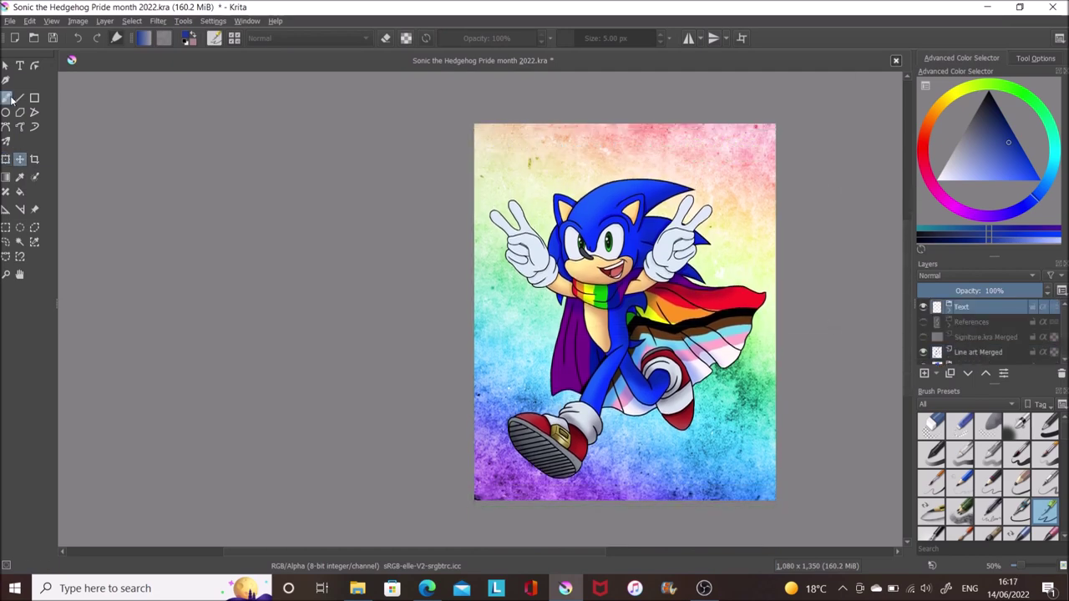
key("b")
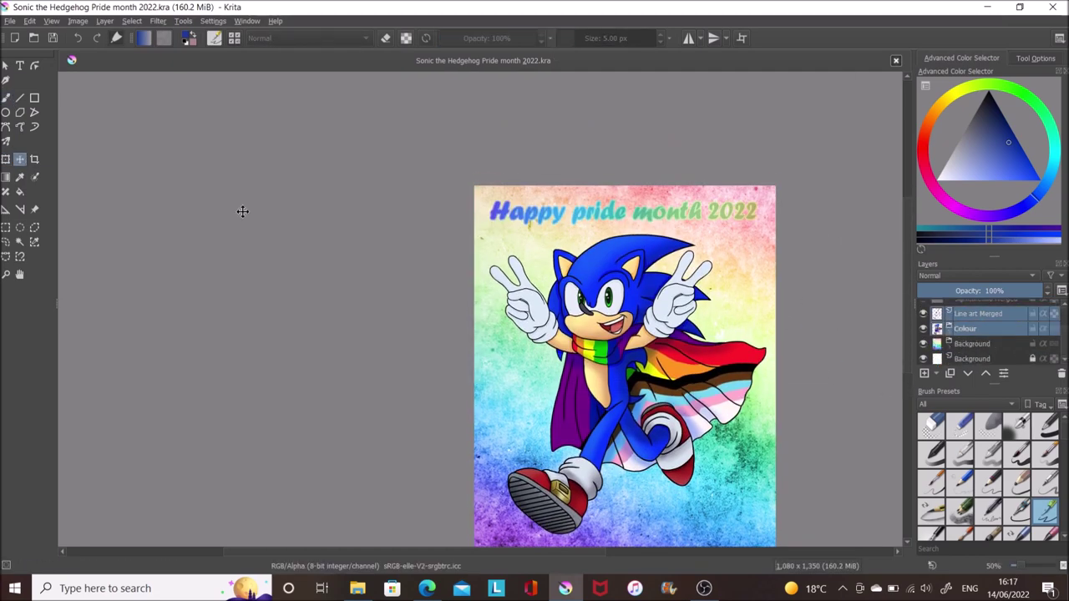